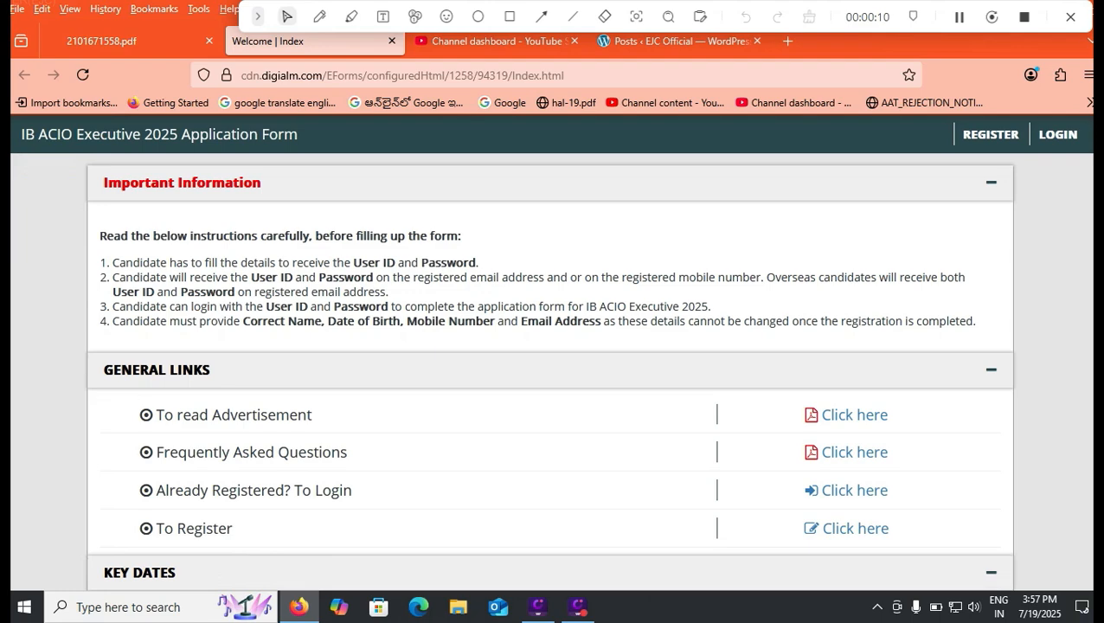
# - Mark the application start date and the last date for online submission under Key Dates with the red pen
pyautogui.scroll(-2, 550, 372)
pyautogui.click(320, 17)
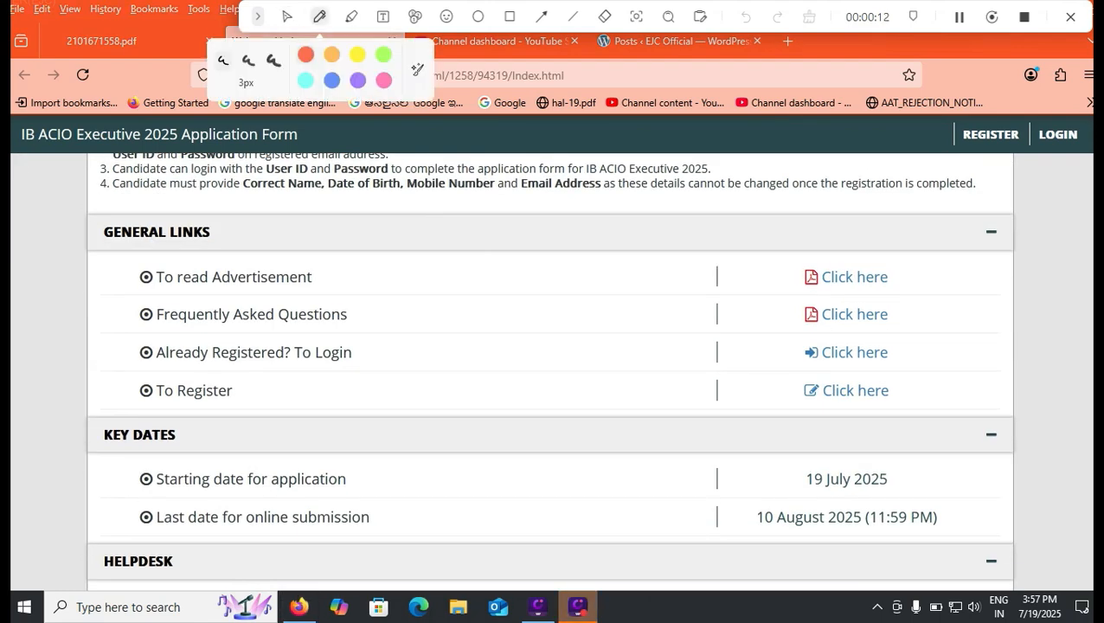
pyautogui.moveTo(909, 482); pyautogui.dragTo(972, 461)
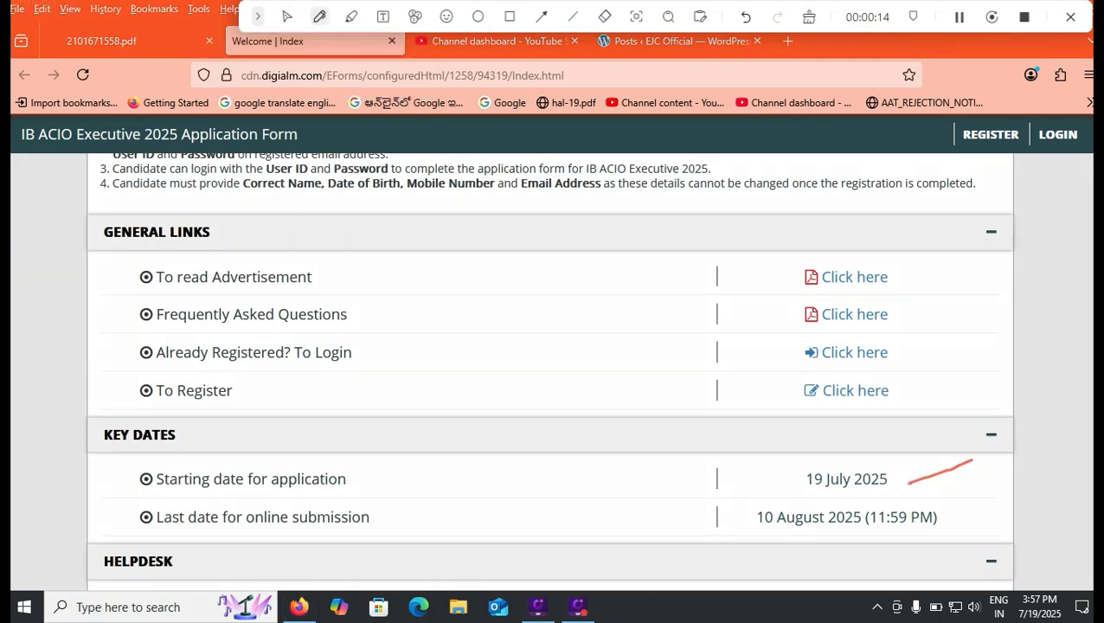
pyautogui.moveTo(716, 525); pyautogui.dragTo(813, 497)
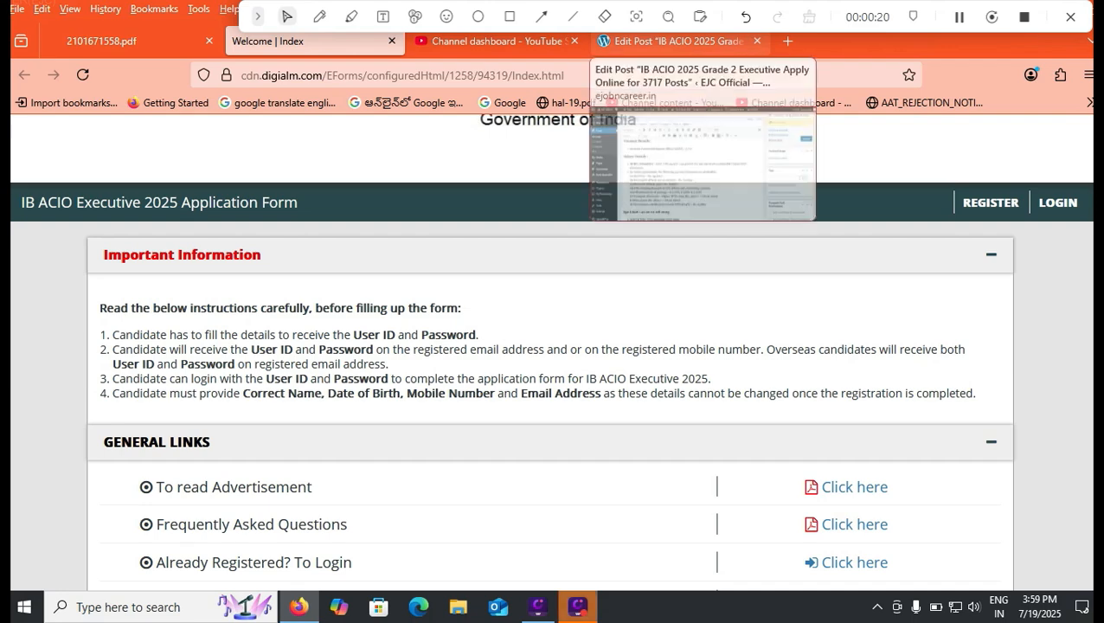
# - Review the IB ACIO 2025 post in the WordPress editor, from the vacancy details through to the Important Links section
pyautogui.click(675, 40)
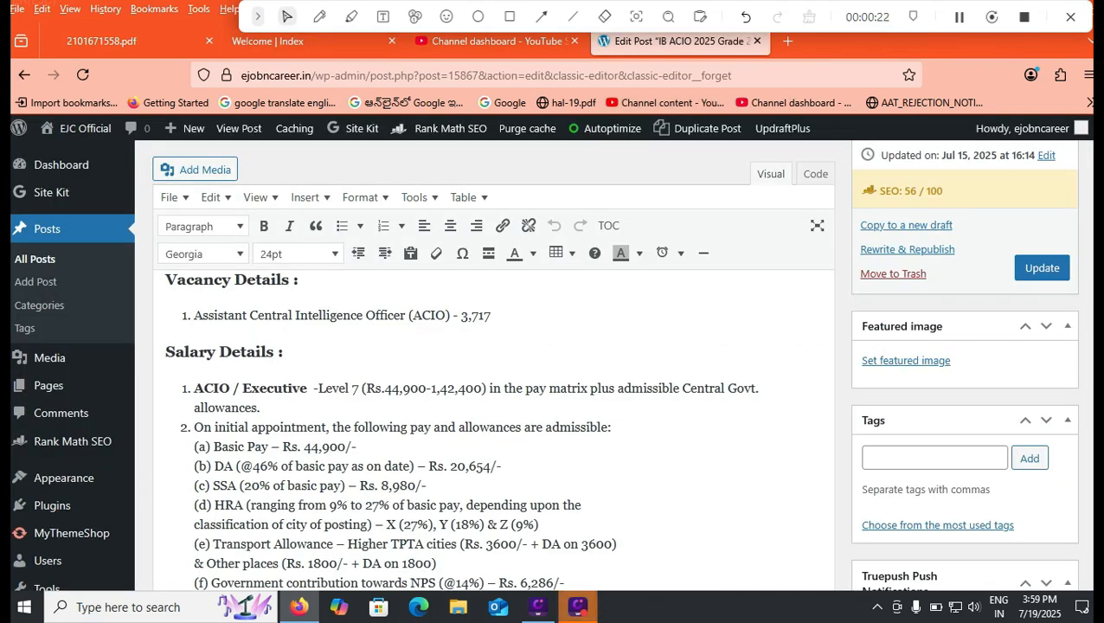
pyautogui.scroll(-2, 494, 433)
pyautogui.scroll(-5, 494, 432)
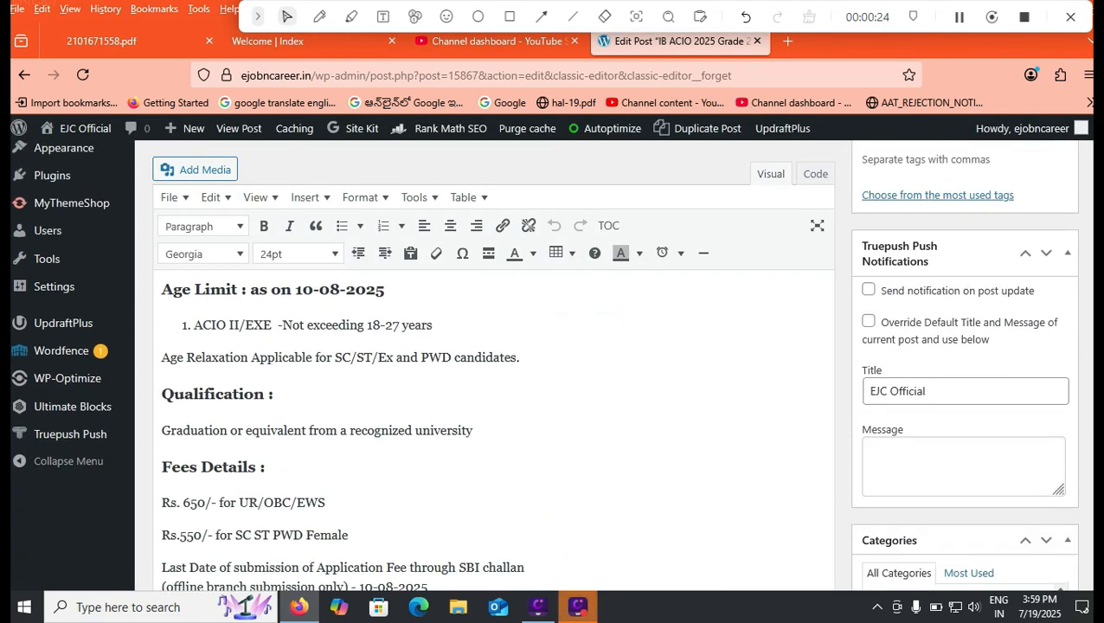
pyautogui.scroll(-10, 494, 433)
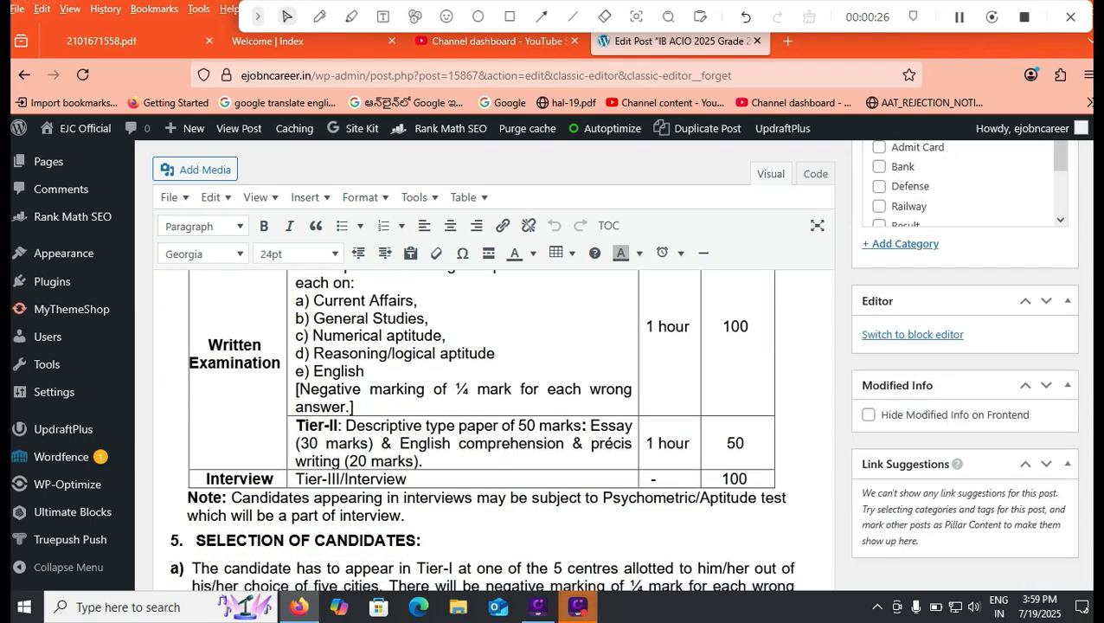
pyautogui.scroll(-8, 494, 424)
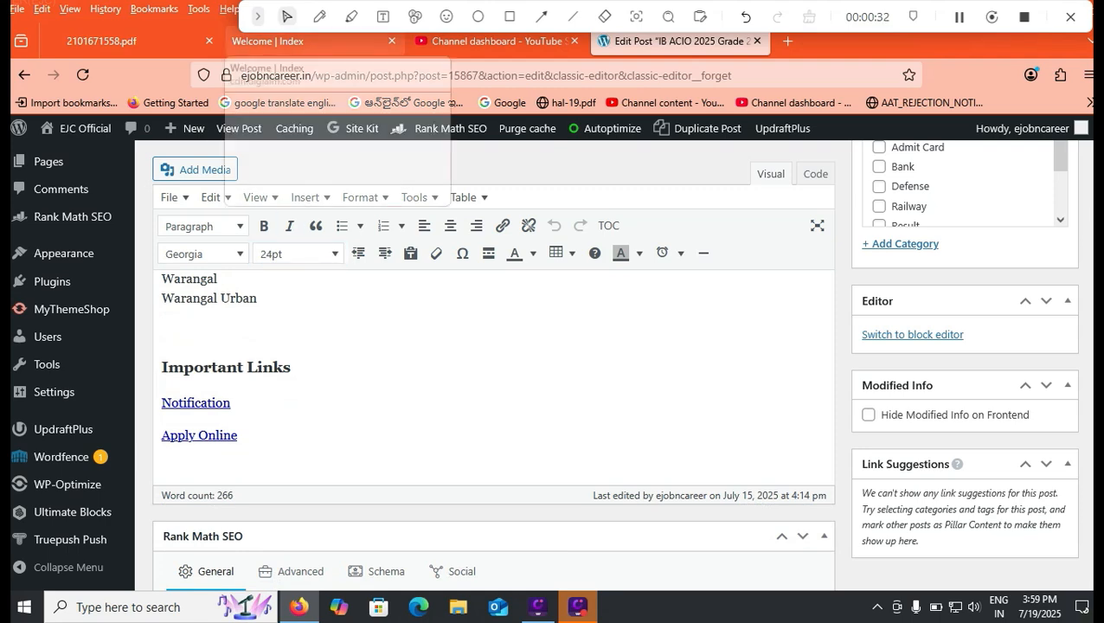
# - Return to the IB ACIO welcome page, frame the To Register link with a rectangle, and open the registration form
pyautogui.click(268, 41)
pyautogui.scroll(-2, 554, 364)
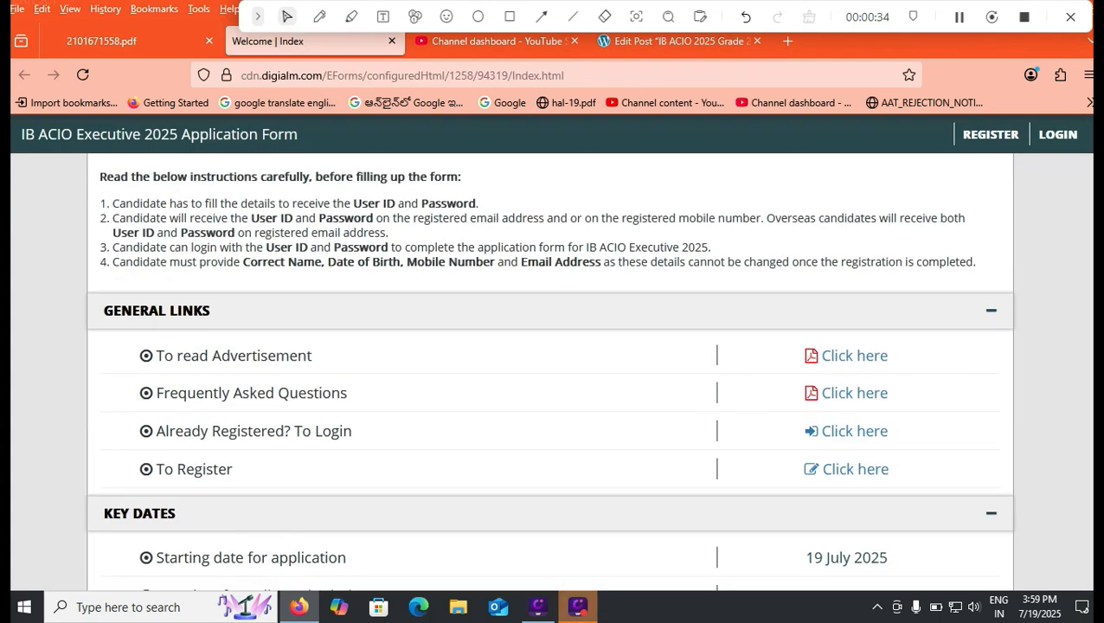
pyautogui.click(509, 16)
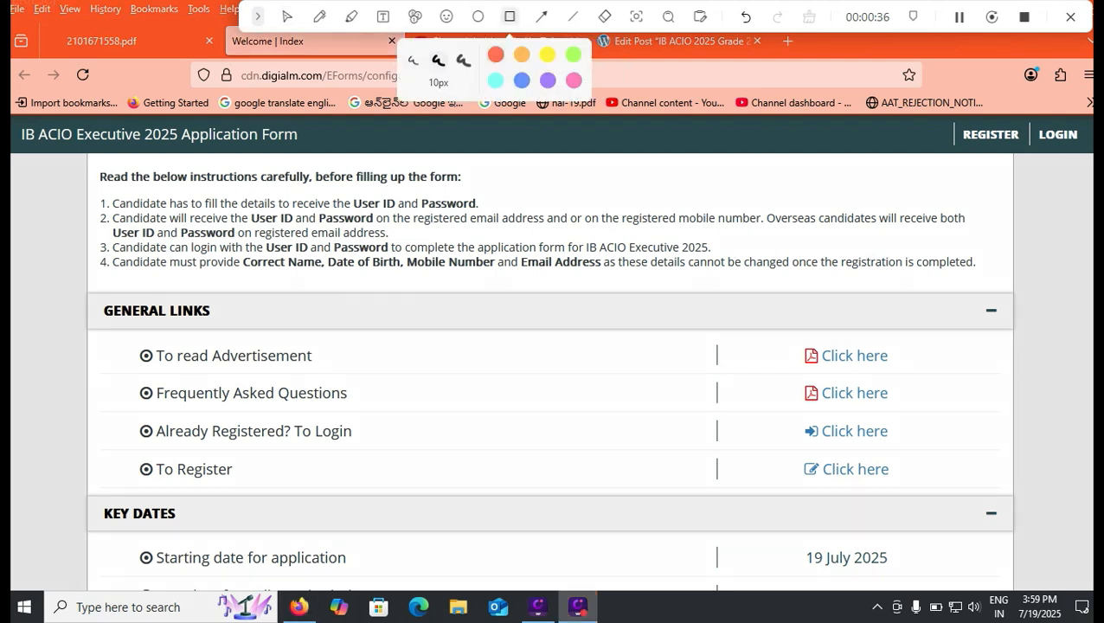
pyautogui.moveTo(789, 455)
pyautogui.mouseDown()
pyautogui.moveTo(806, 474)
pyautogui.moveTo(906, 485)
pyautogui.mouseUp()
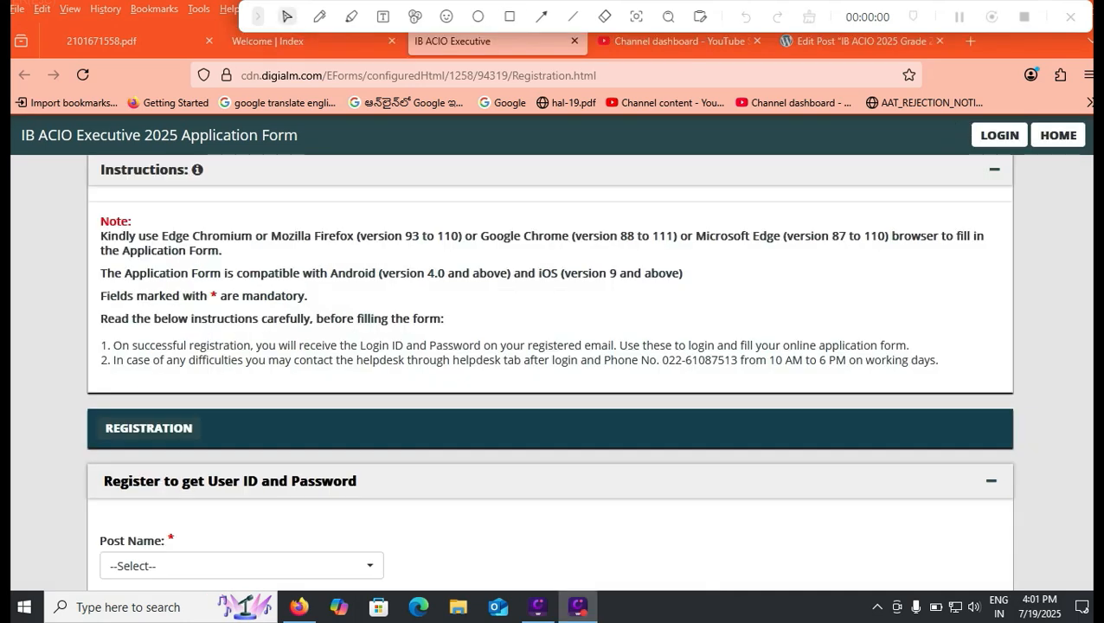
# - Read the registration instructions, highlighting the asterisk that marks mandatory fields
pyautogui.scroll(1, 551, 352)
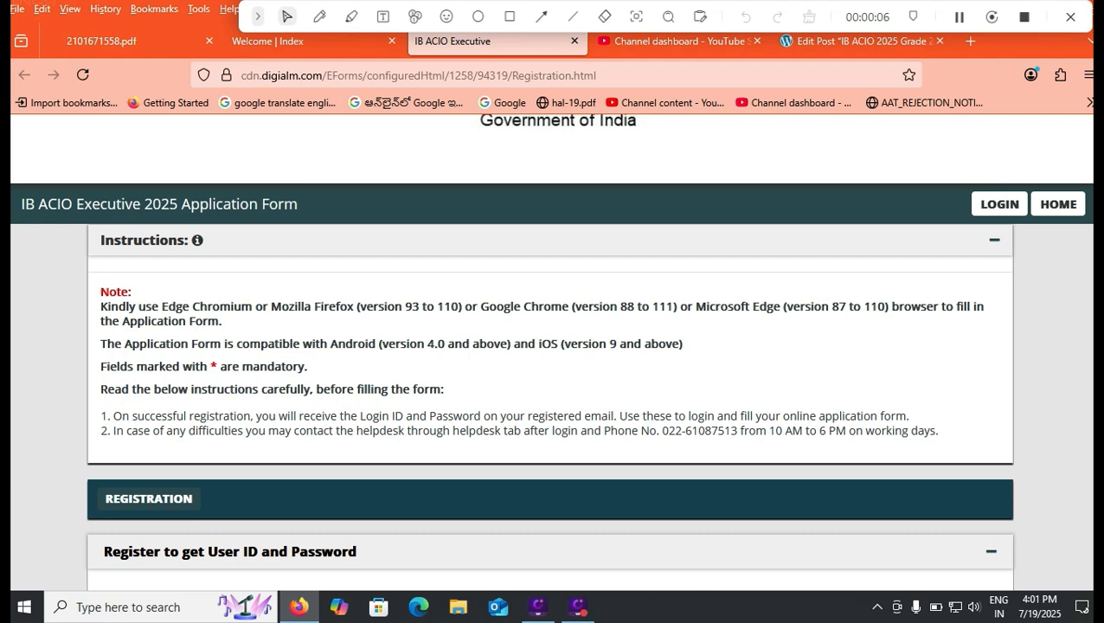
pyautogui.doubleClick(215, 367)
pyautogui.scroll(-1, 550, 352)
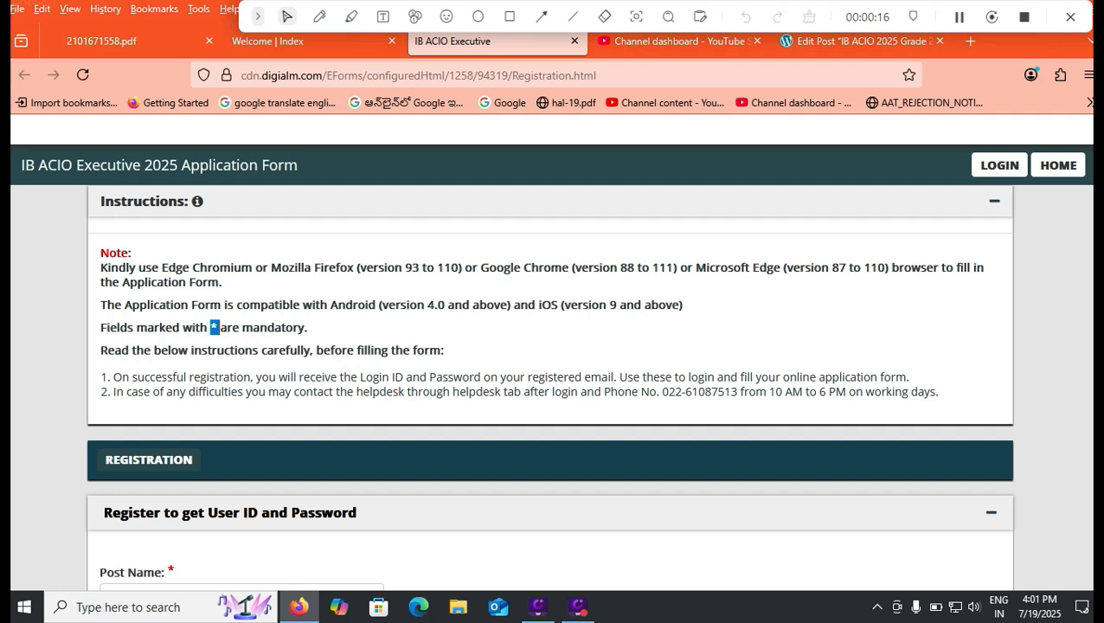
pyautogui.scroll(-1, 551, 354)
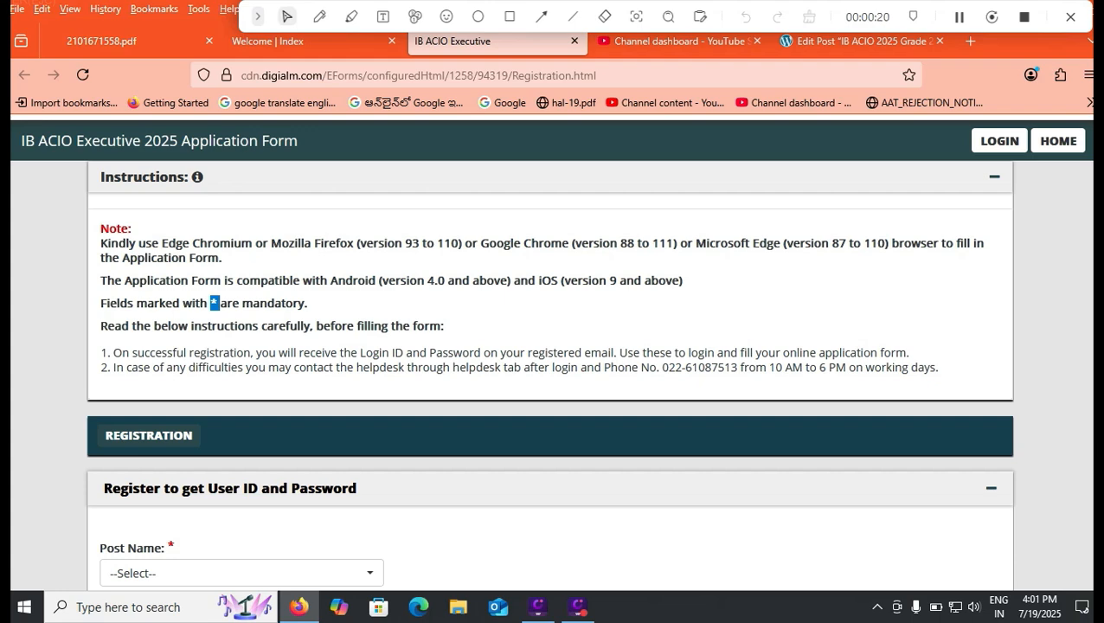
# - Choose ASSISTANT CENTRAL INTELLIGENCE OFFICER-GRADE-II/EXECUTIVE as the post name
pyautogui.scroll(-3, 550, 372)
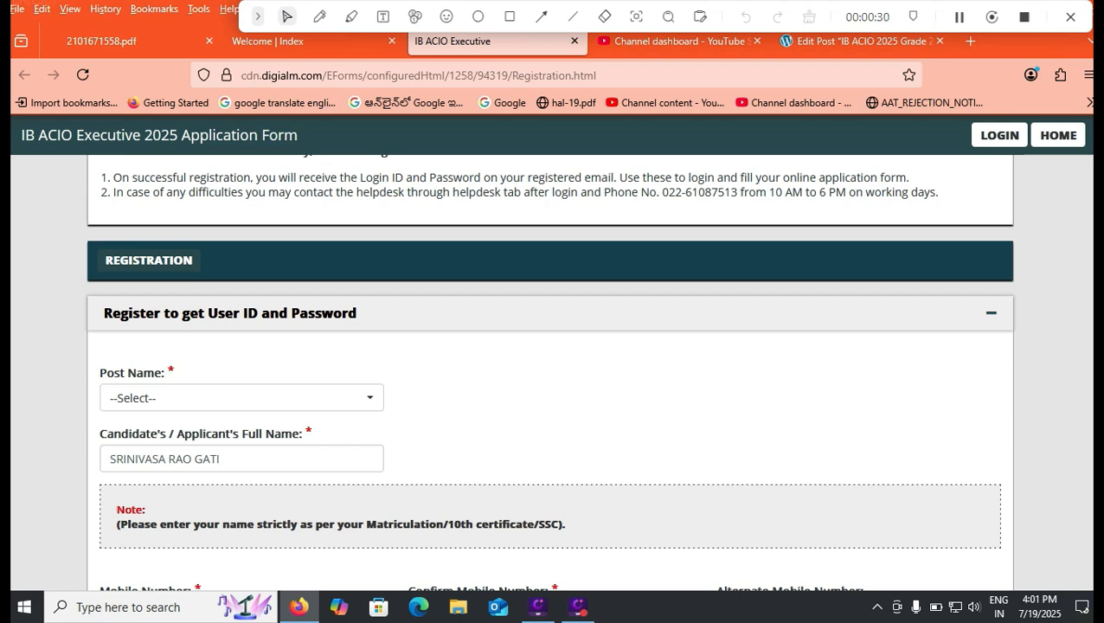
pyautogui.click(241, 398)
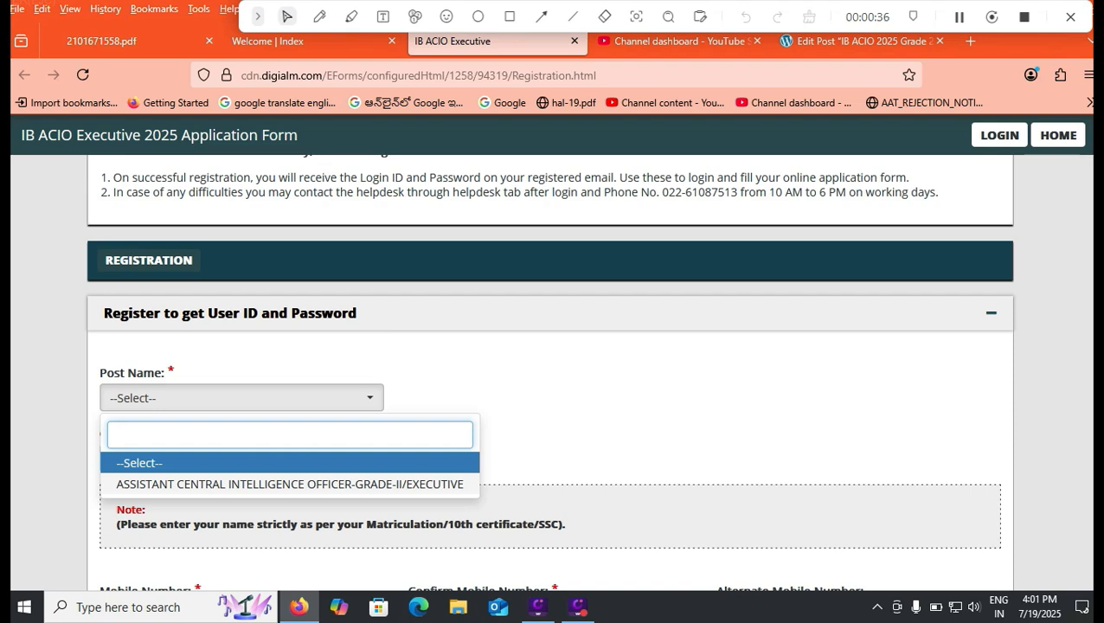
pyautogui.click(290, 485)
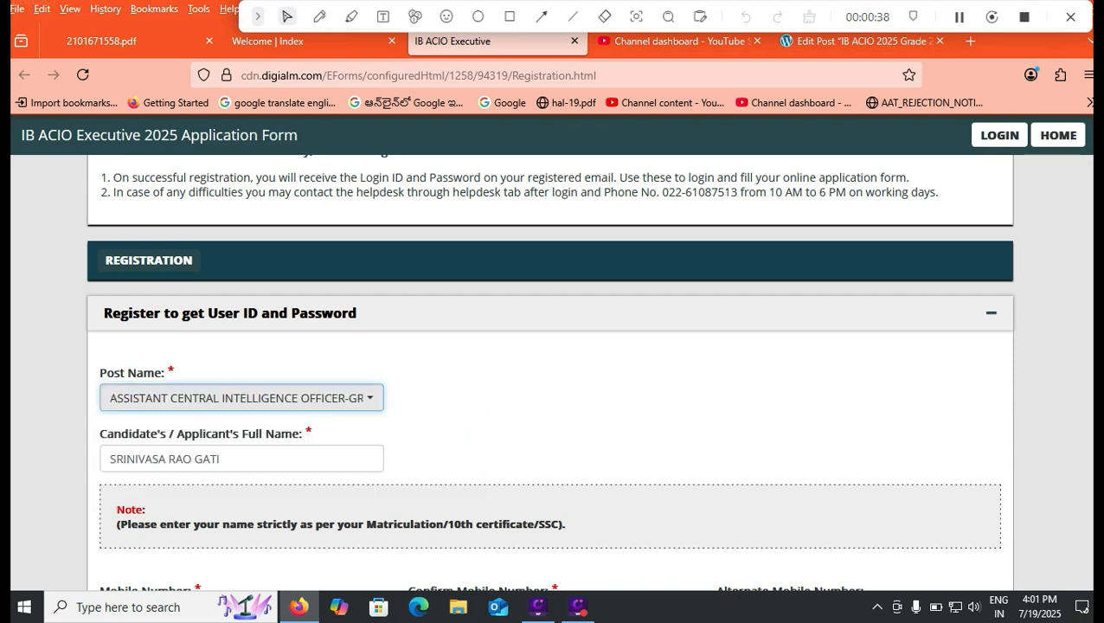
# - Review the note on matching the name to the Matriculation/10th certificate, and check the mobile number and its confirmation
pyautogui.scroll(-2, 551, 372)
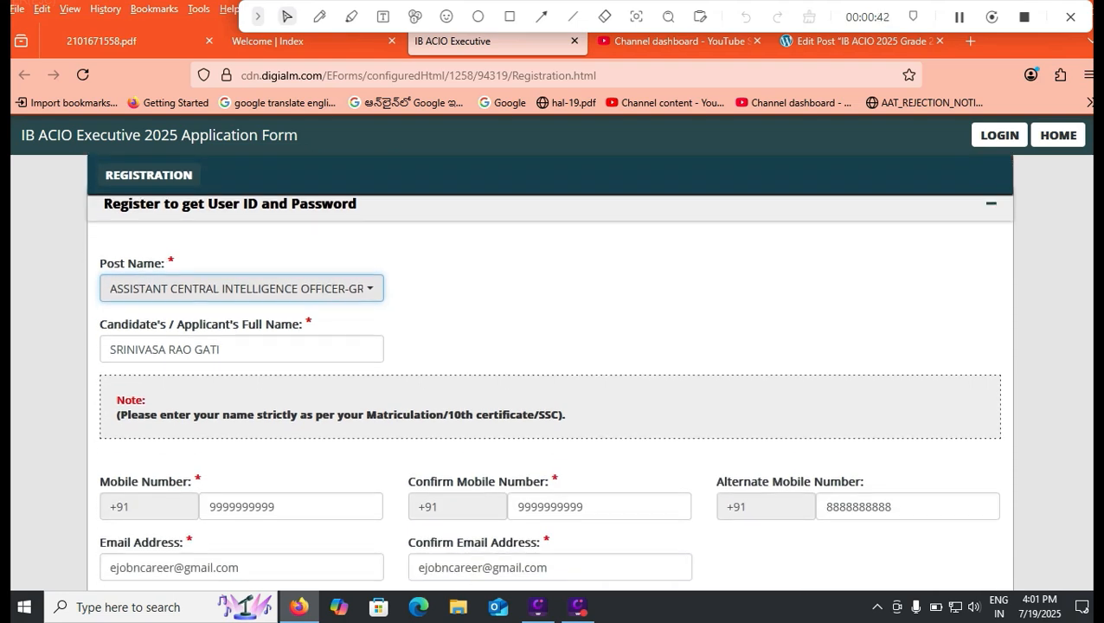
pyautogui.moveTo(366, 415); pyautogui.dragTo(505, 414)
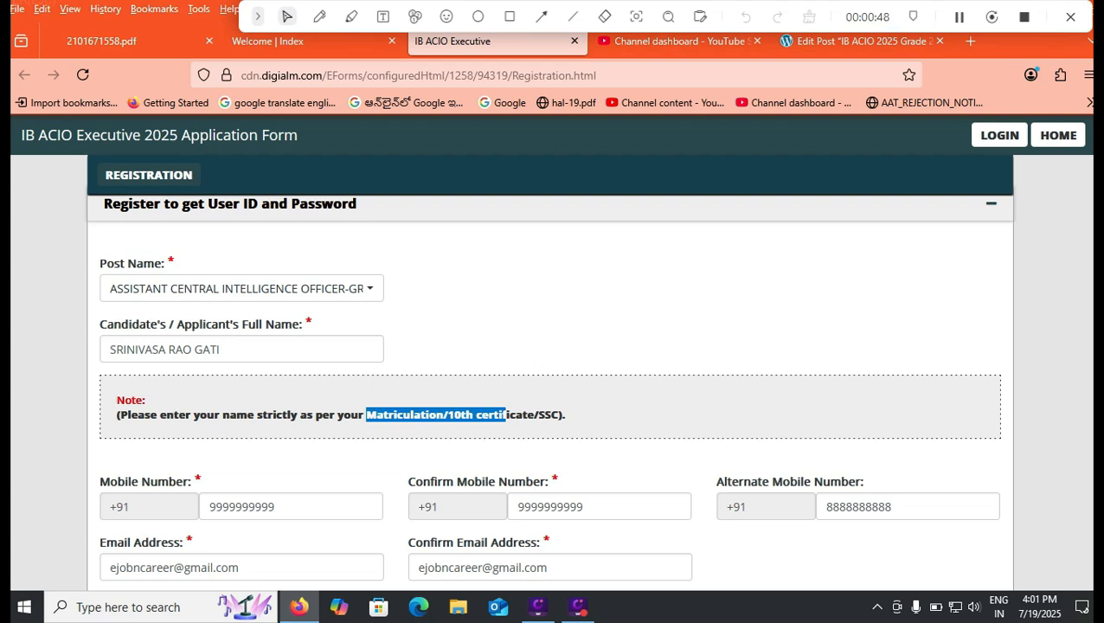
pyautogui.scroll(-2, 550, 377)
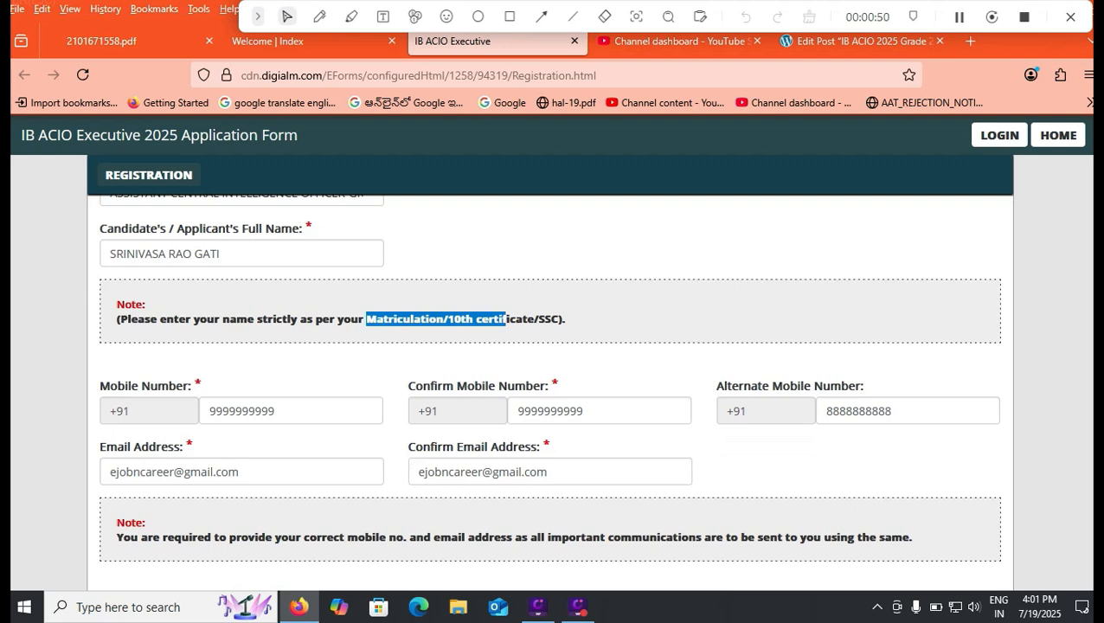
pyautogui.click(281, 411)
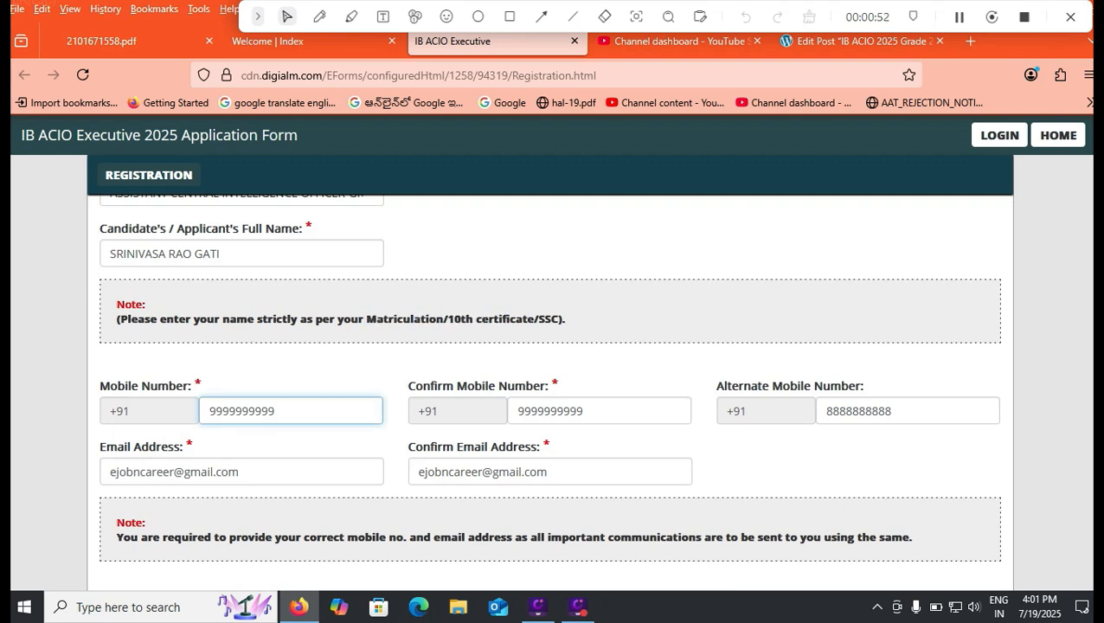
pyautogui.click(588, 411)
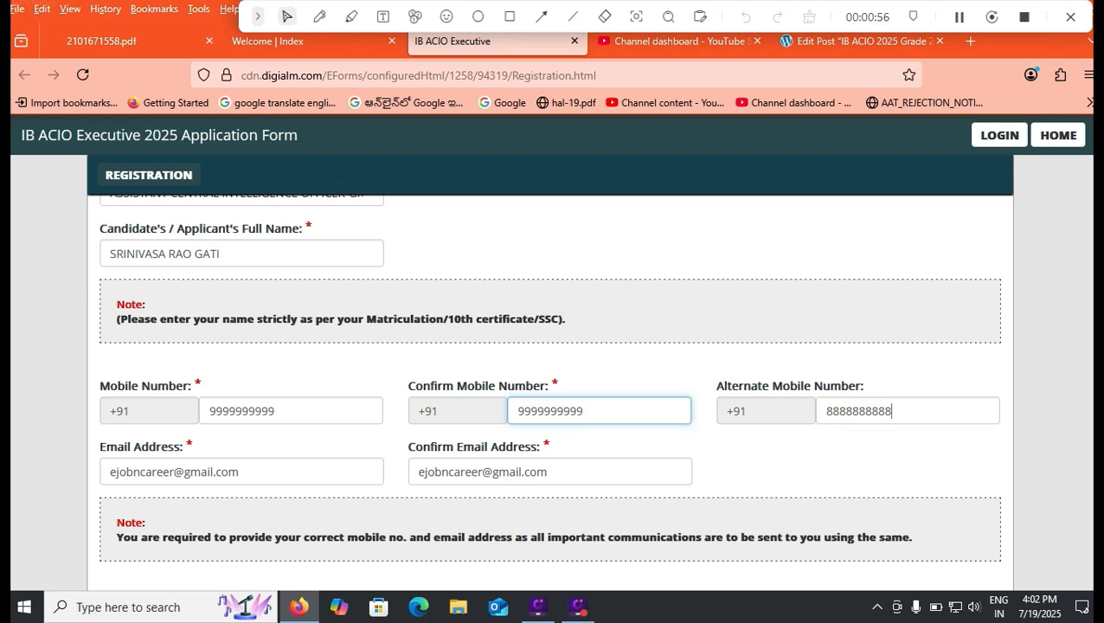
# - Clear the alternate mobile number, and check the email address and its confirmation
pyautogui.doubleClick(889, 410)
pyautogui.press('BackSpace')
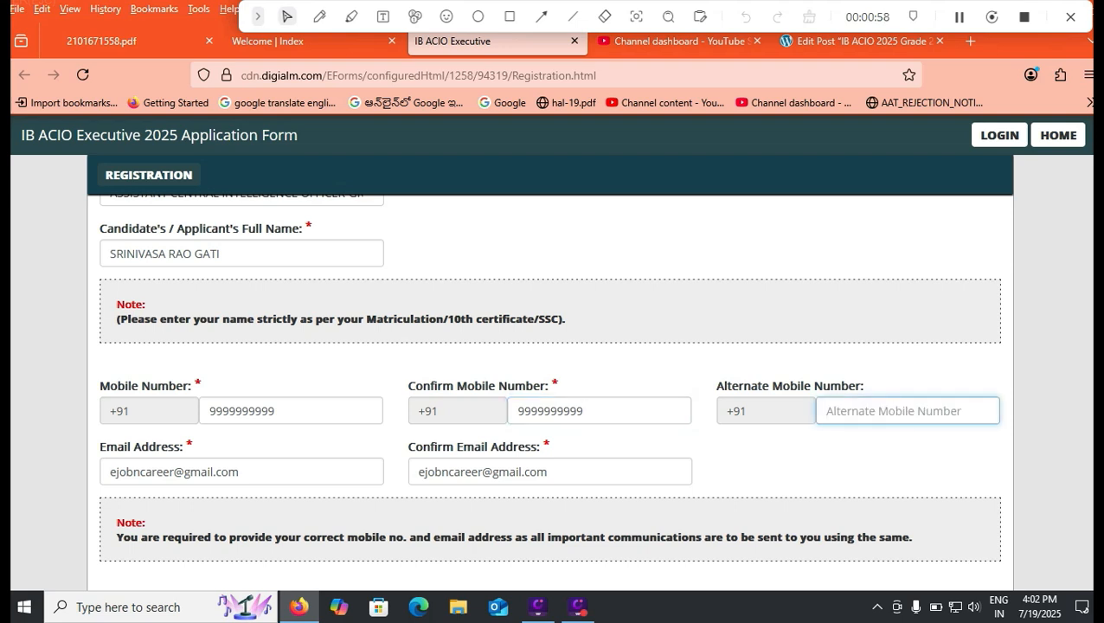
pyautogui.click(239, 471)
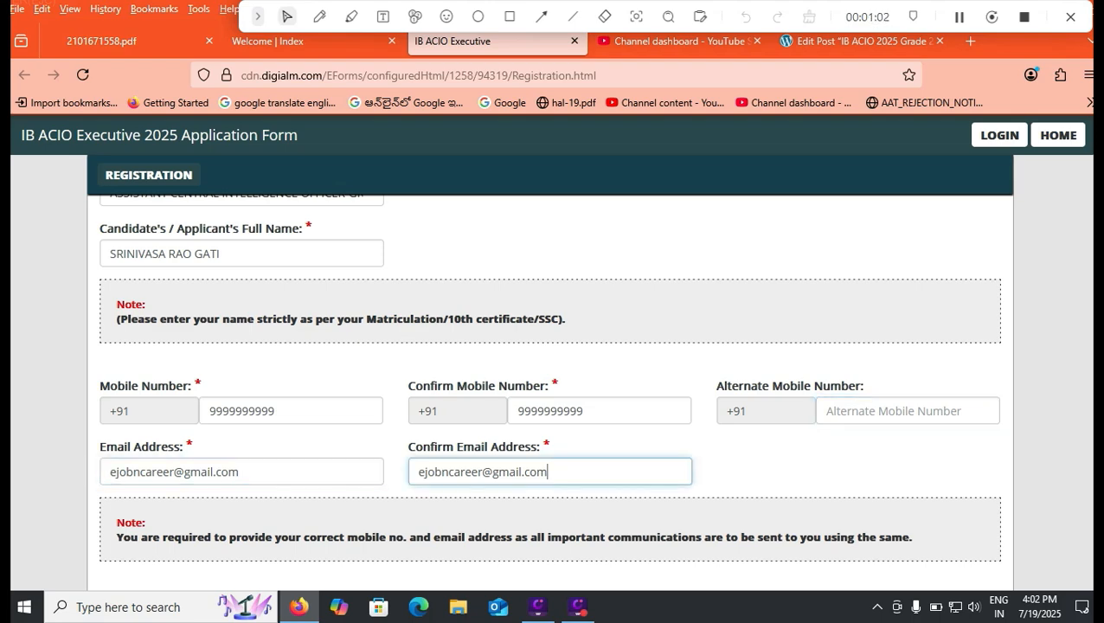
pyautogui.scroll(-3, 551, 391)
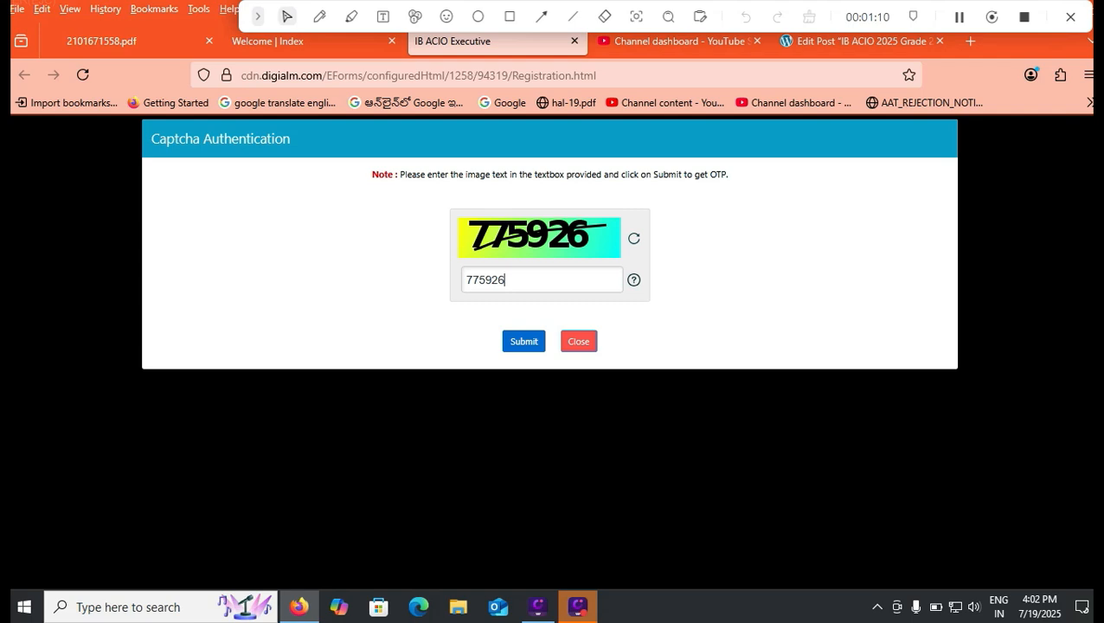
# - Submit the captcha to request the OTP, and reverify the registration details under the agreed declaration
pyautogui.press('Return')
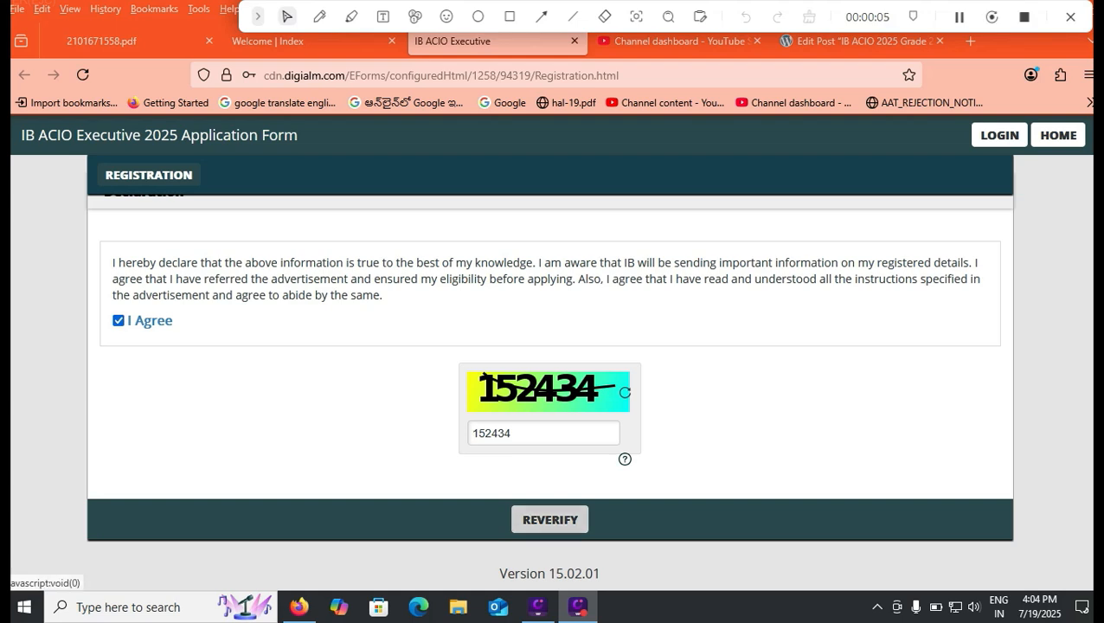
pyautogui.click(549, 519)
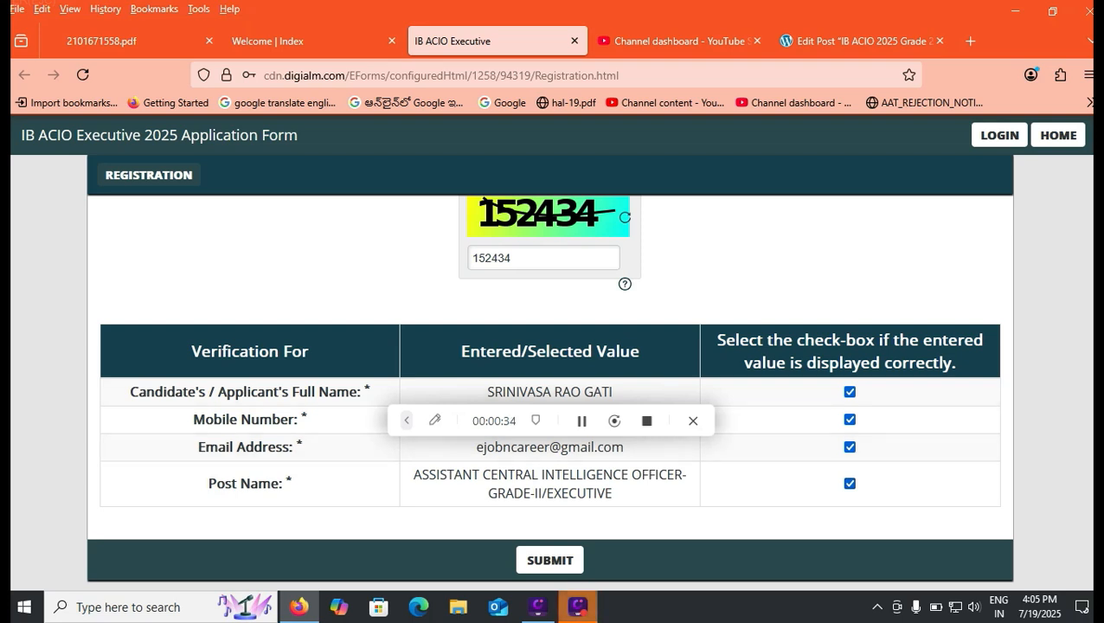
# - Submit the verified registration, accepting the privacy notice and the final alert, and dismiss the registration note
pyautogui.click(551, 559)
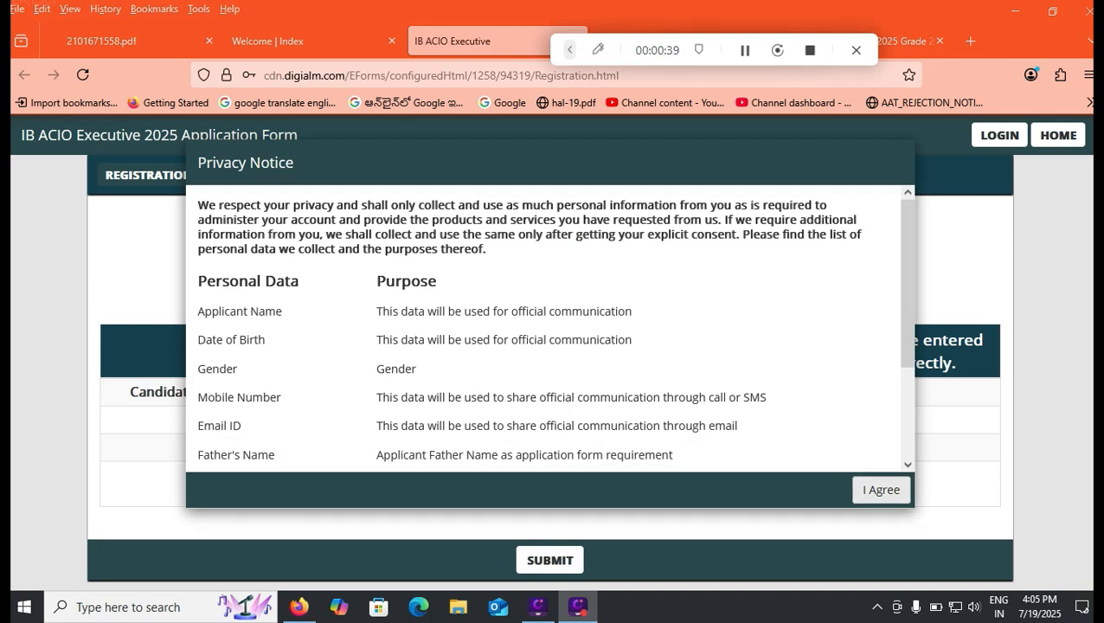
pyautogui.click(881, 490)
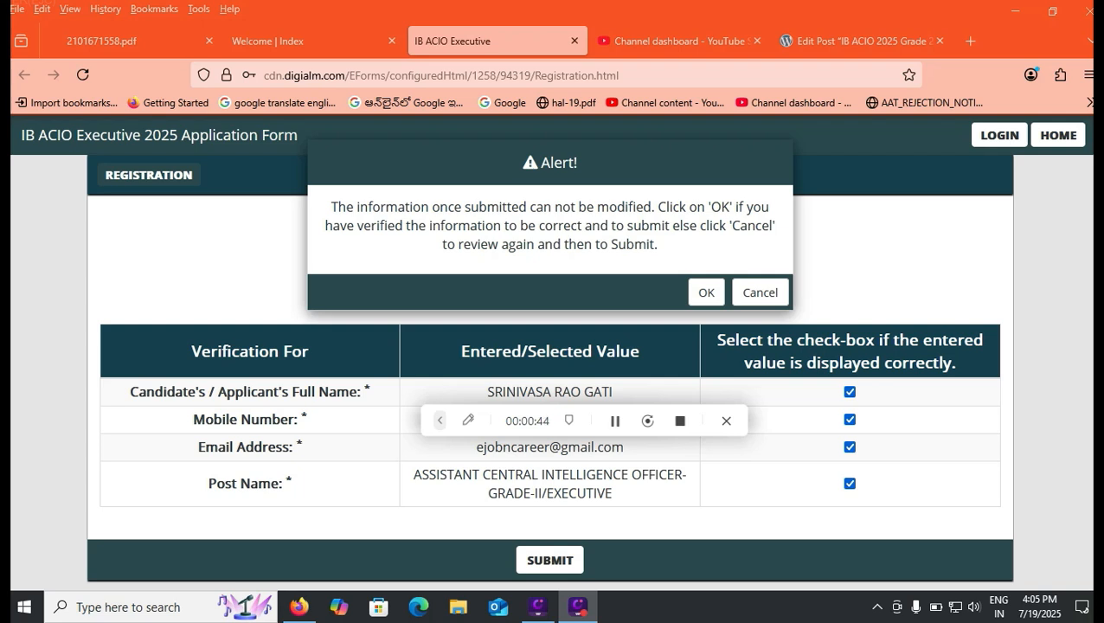
pyautogui.click(706, 293)
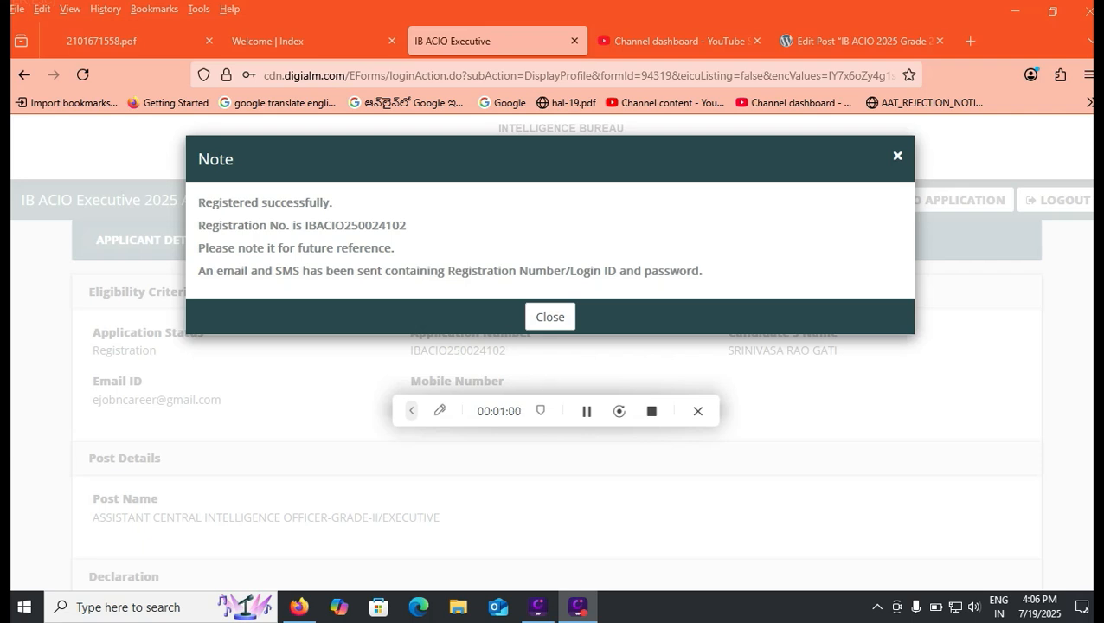
pyautogui.click(551, 317)
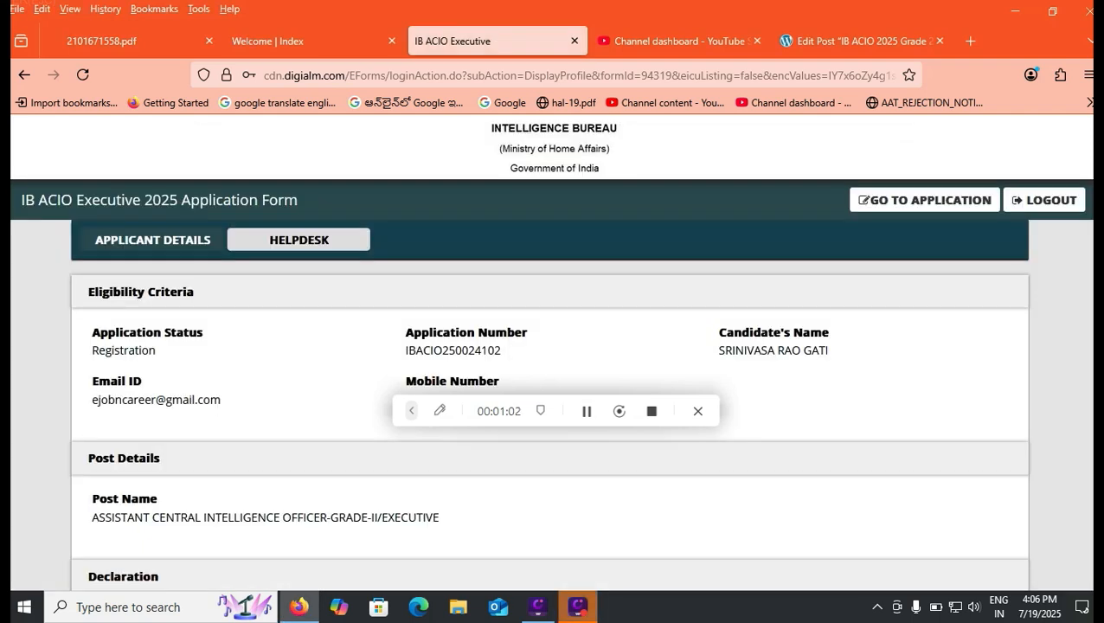
# - Frame the Go to Application link on the applicant details page with a rectangle, and open the application form
pyautogui.click(439, 411)
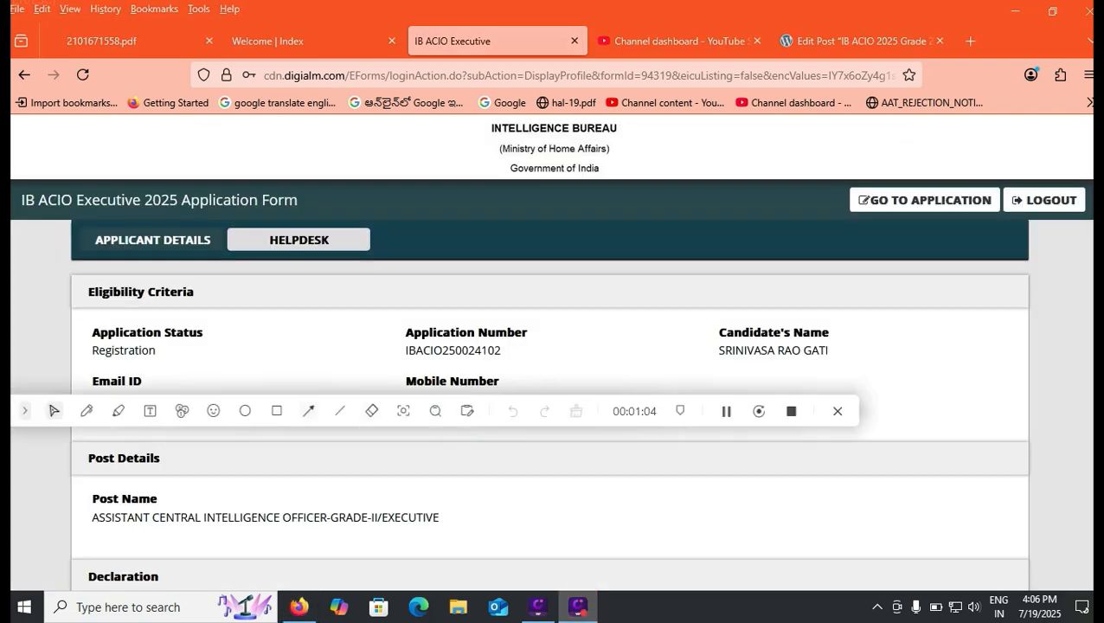
pyautogui.click(277, 412)
pyautogui.moveTo(822, 175); pyautogui.dragTo(1005, 224)
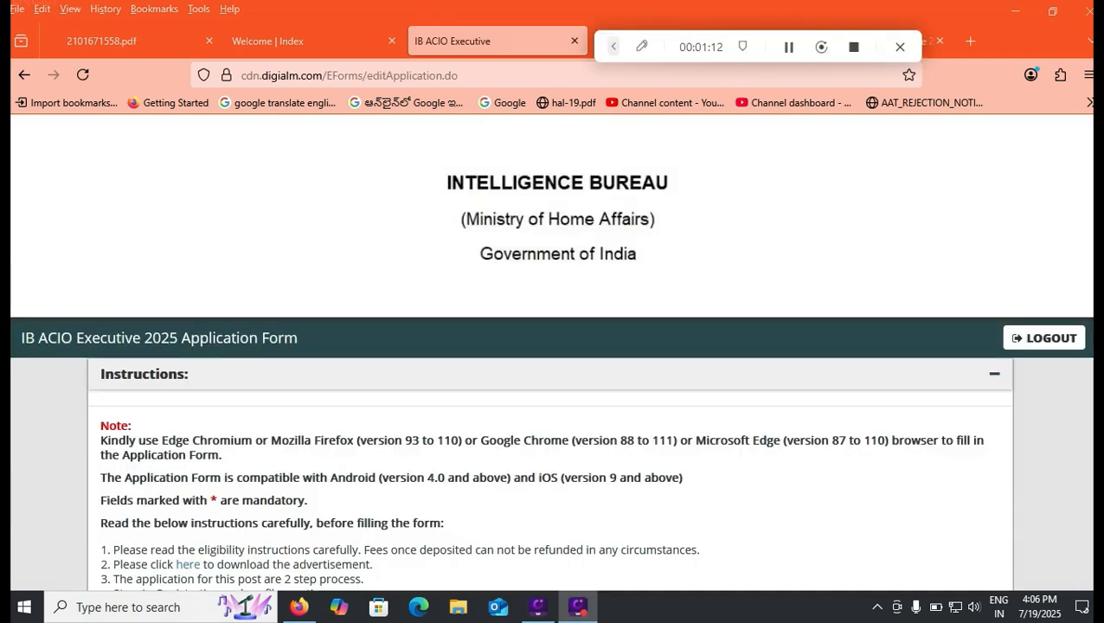
# - Read the application form's instructions through to the Post Applied Details section under Eligibility Criteria
pyautogui.scroll(-3, 552, 363)
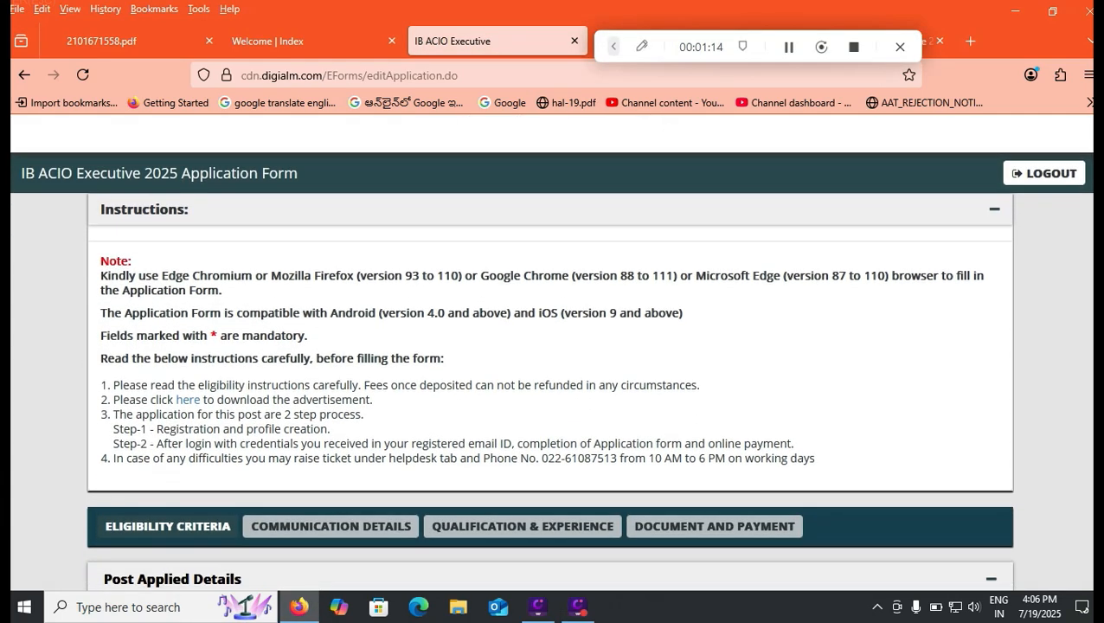
pyautogui.scroll(-1, 552, 372)
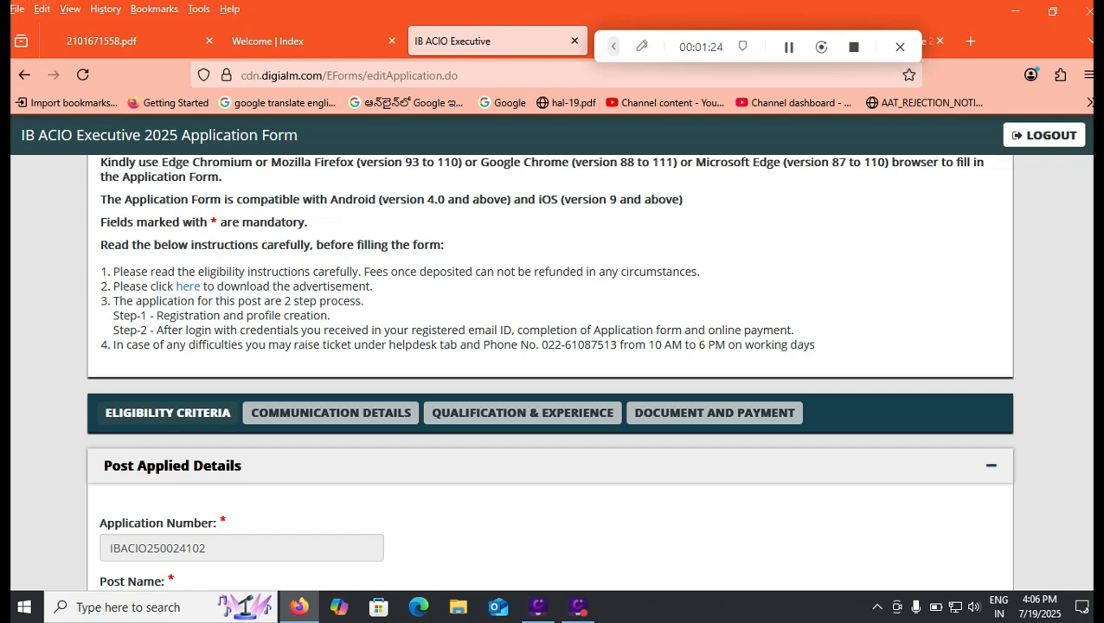
pyautogui.scroll(-1, 550, 373)
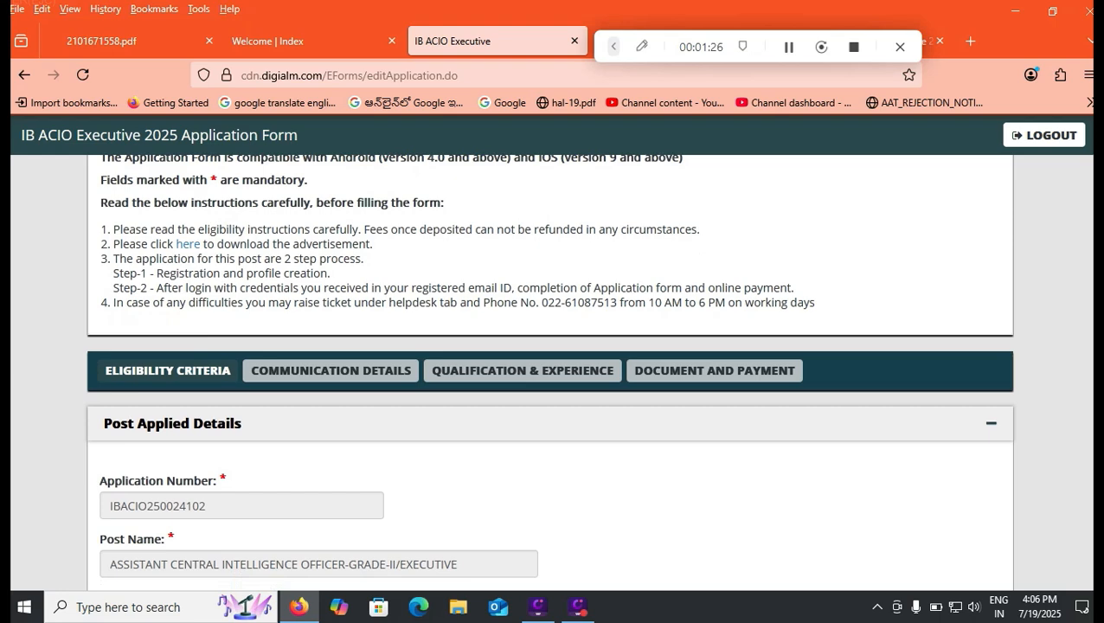
# - Set the gender to Male in the Post Applied Details section
pyautogui.scroll(-3, 550, 372)
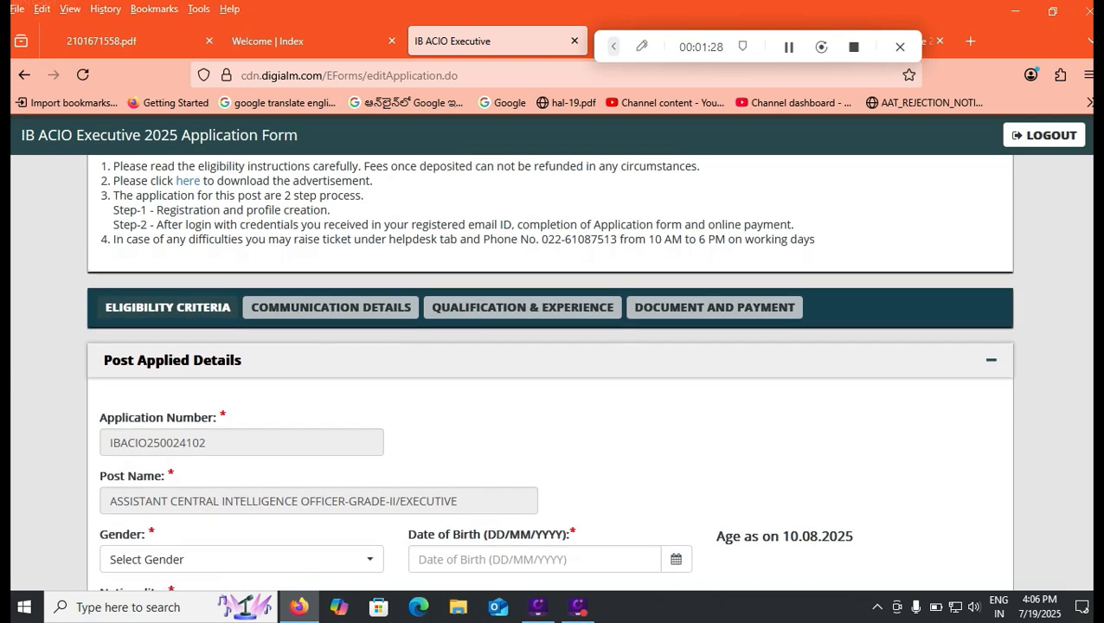
pyautogui.scroll(-1, 550, 372)
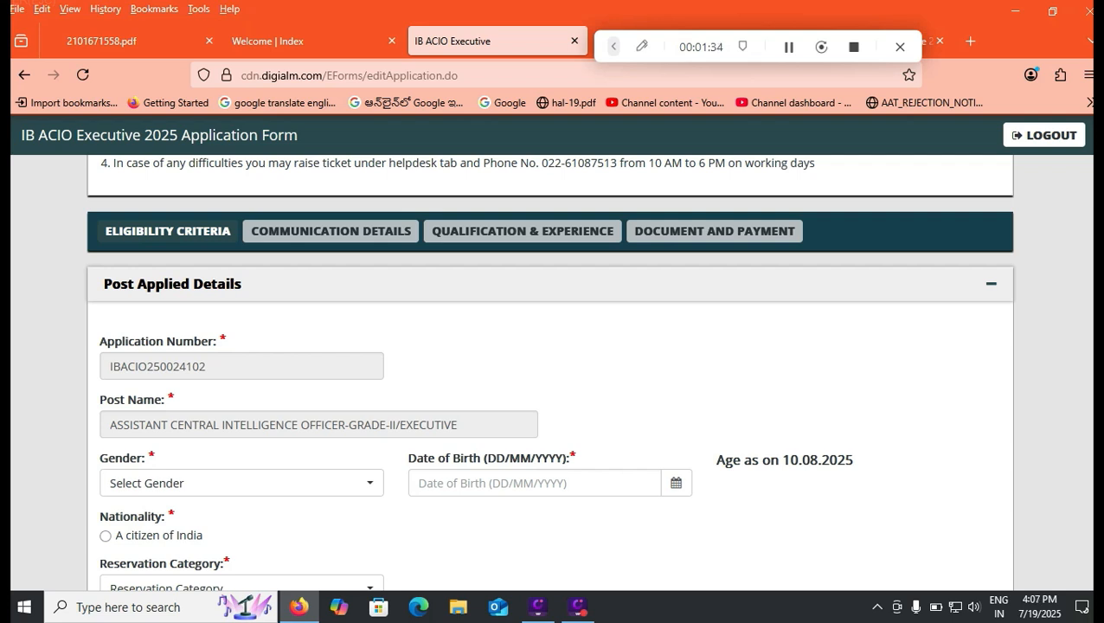
pyautogui.click(242, 483)
pyautogui.click(241, 430)
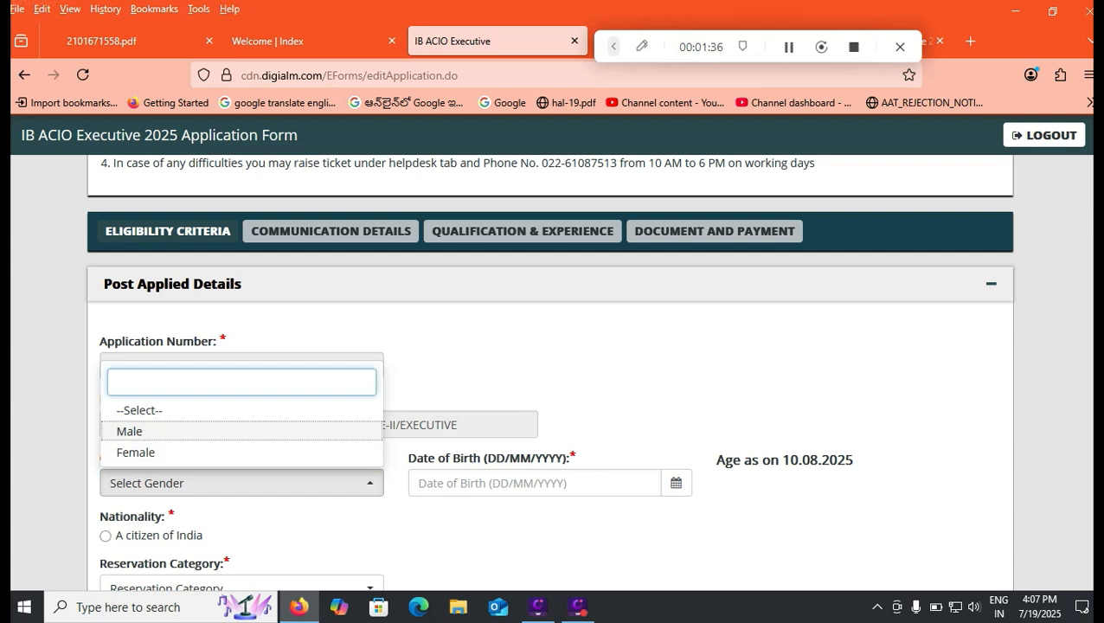
pyautogui.press('Return')
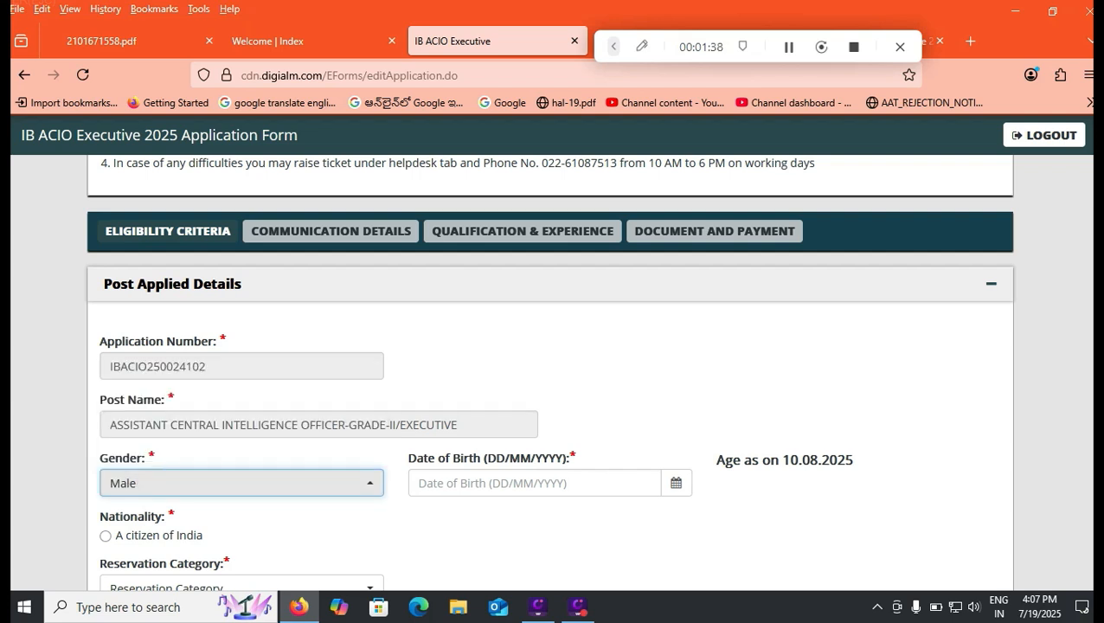
# - Enter the applicant's date of birth using the calendar in the Post Applied Details section
pyautogui.press('Tab')
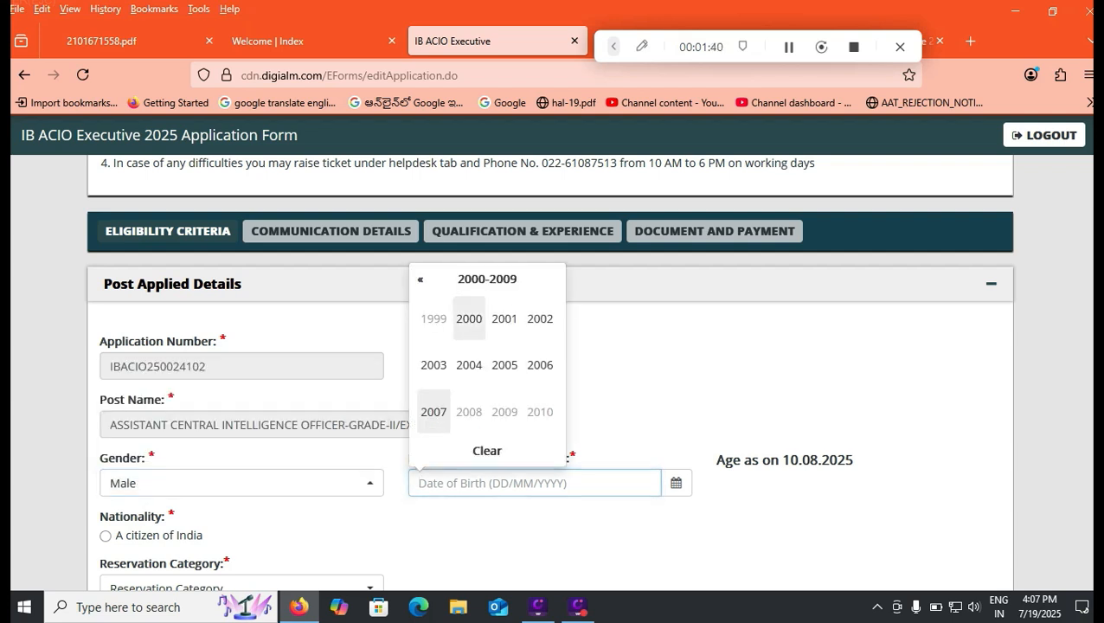
pyautogui.click(469, 319)
pyautogui.click(434, 319)
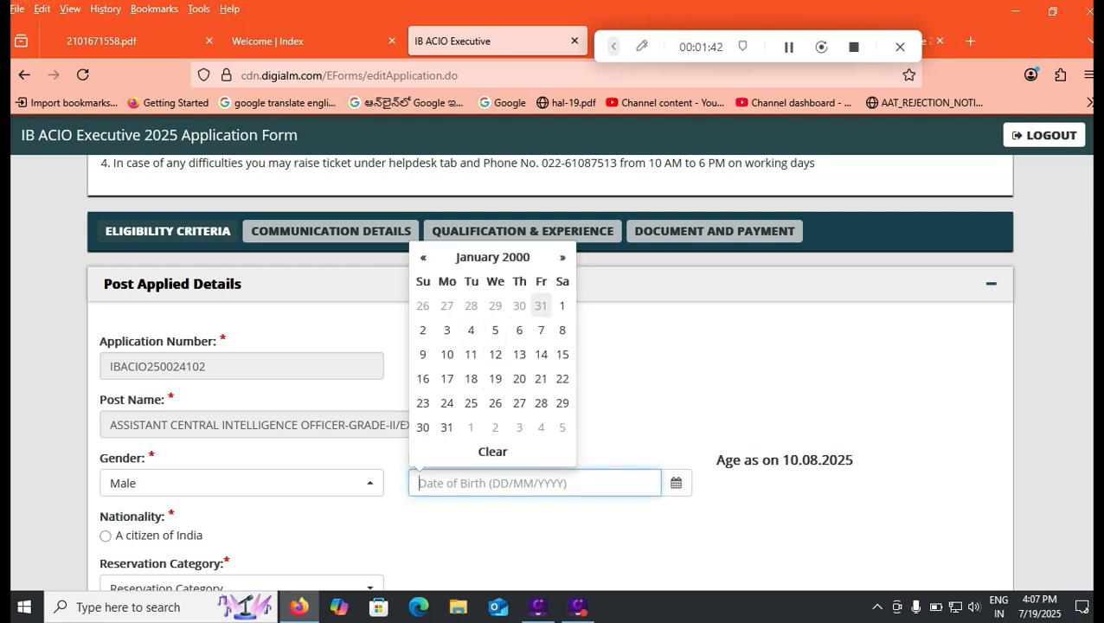
pyautogui.click(561, 305)
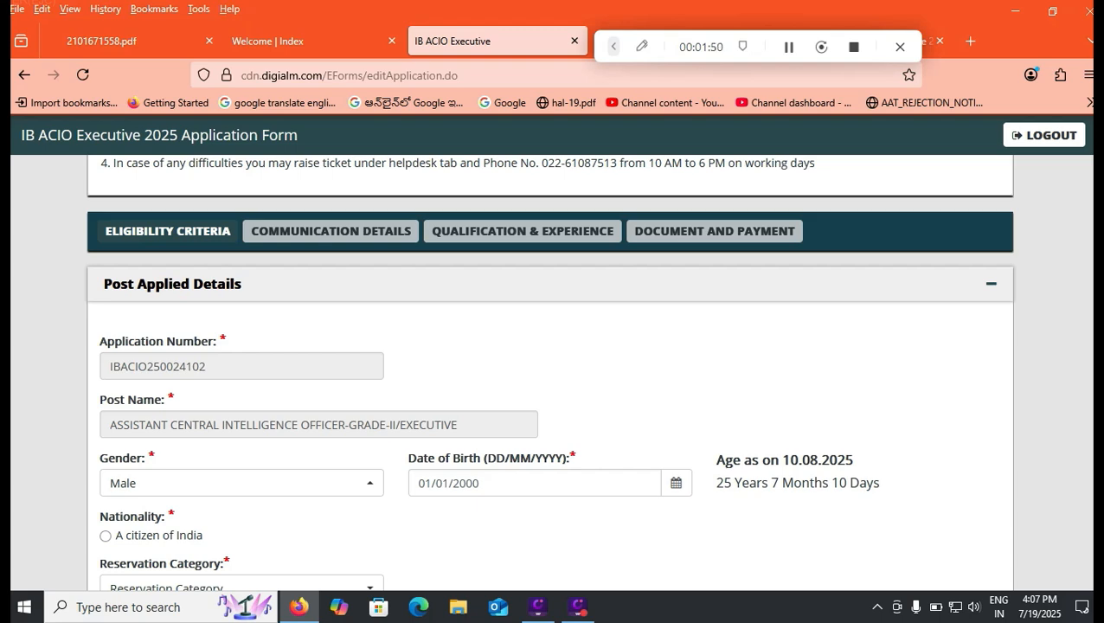
# - Check the age limit rules in the advertisement PDF 2101671558.pdf, and return to the application form
pyautogui.click(102, 41)
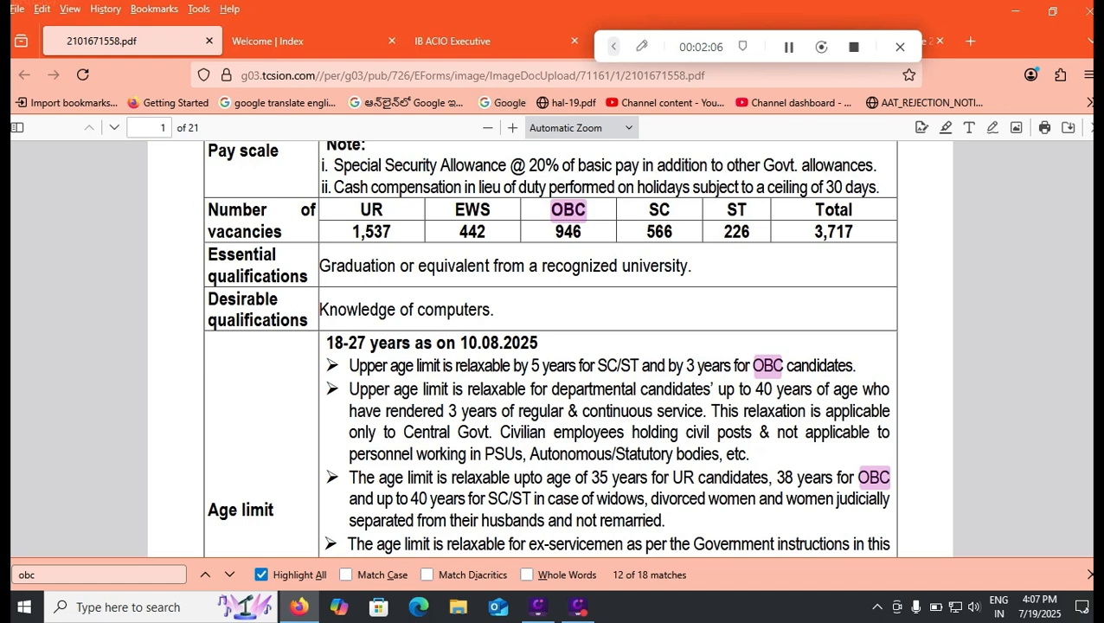
pyautogui.hotkey('ctrl', 'Tab')
pyautogui.hotkey('ctrl', 'Tab')
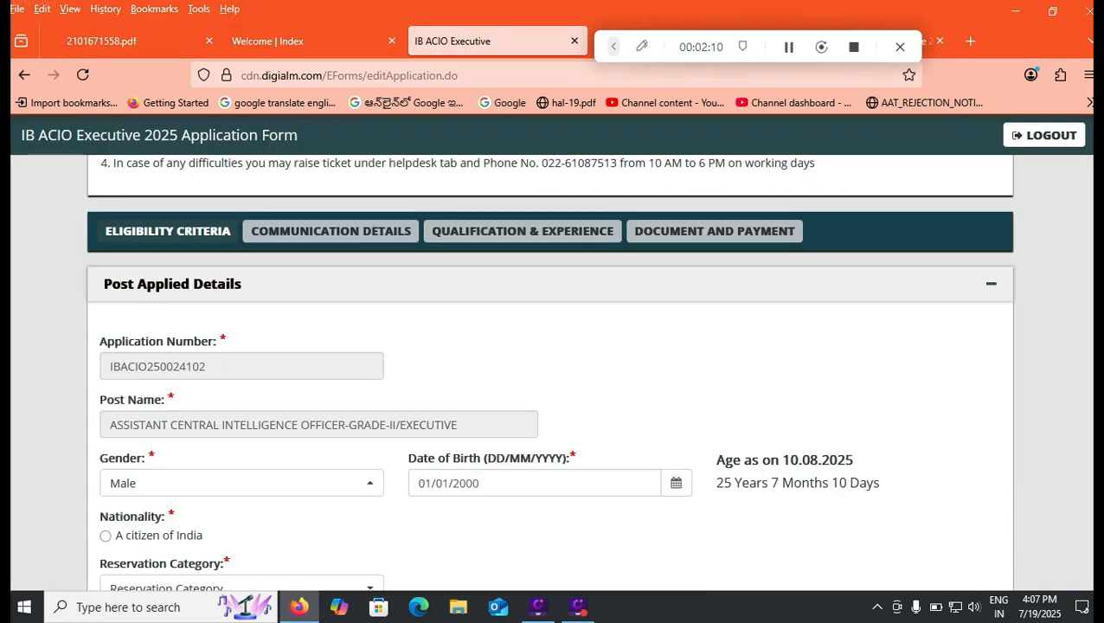
# - Declare the applicant's nationality as a citizen of India and set the reservation category to OBC
pyautogui.click(106, 536)
pyautogui.scroll(-1, 549, 372)
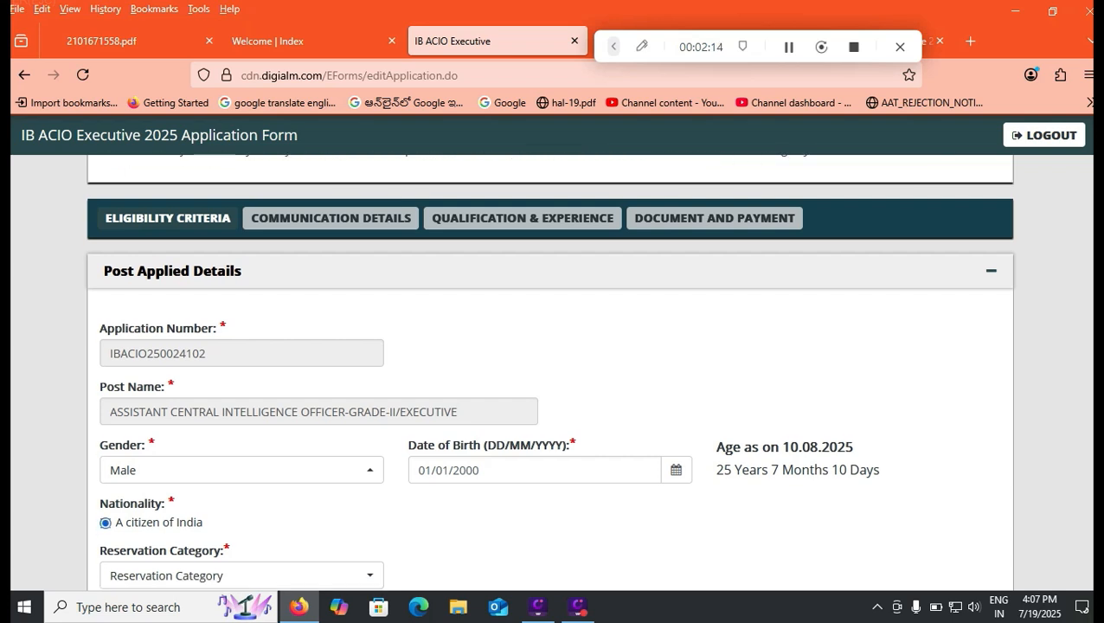
pyautogui.click(241, 554)
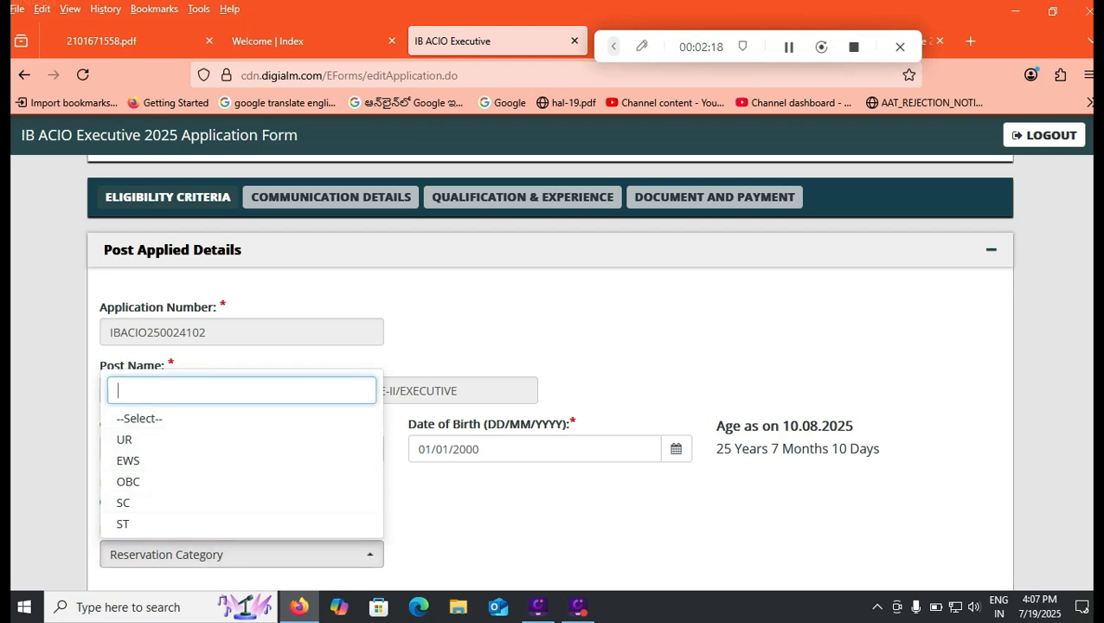
pyautogui.click(128, 482)
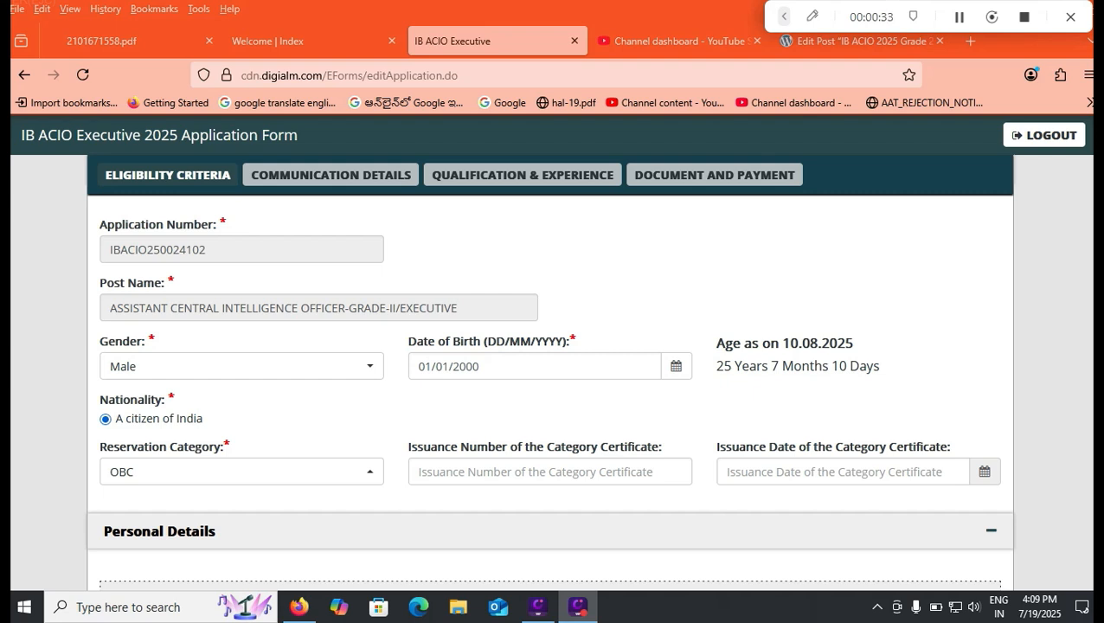
# - Set the marital status to Unmarried and the religion to Hindu in the Personal Details section
pyautogui.scroll(-5, 550, 390)
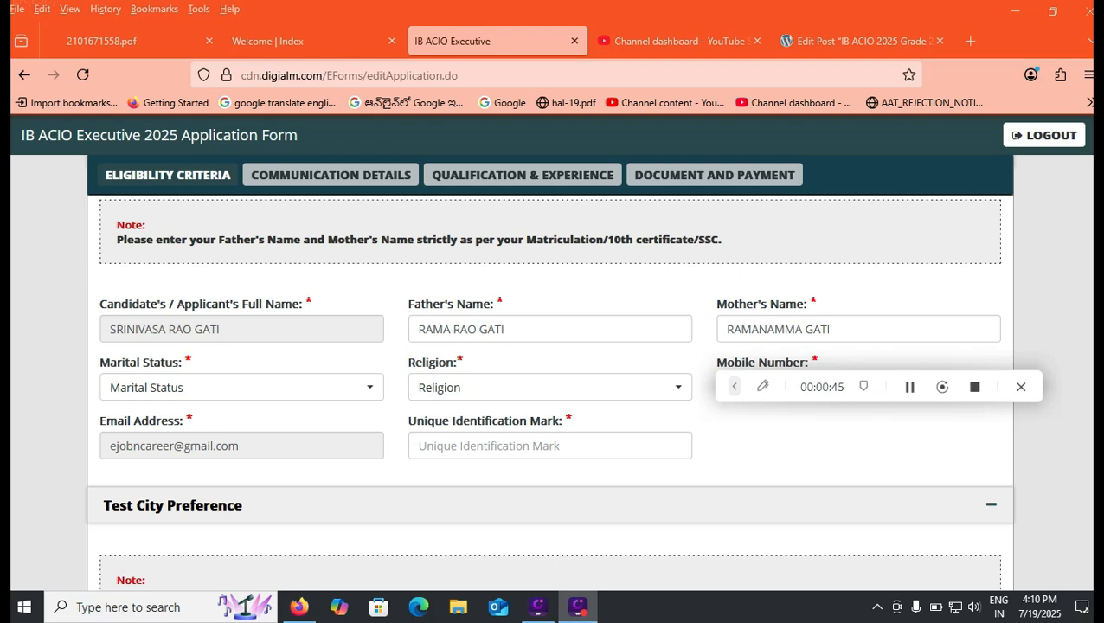
pyautogui.click(241, 388)
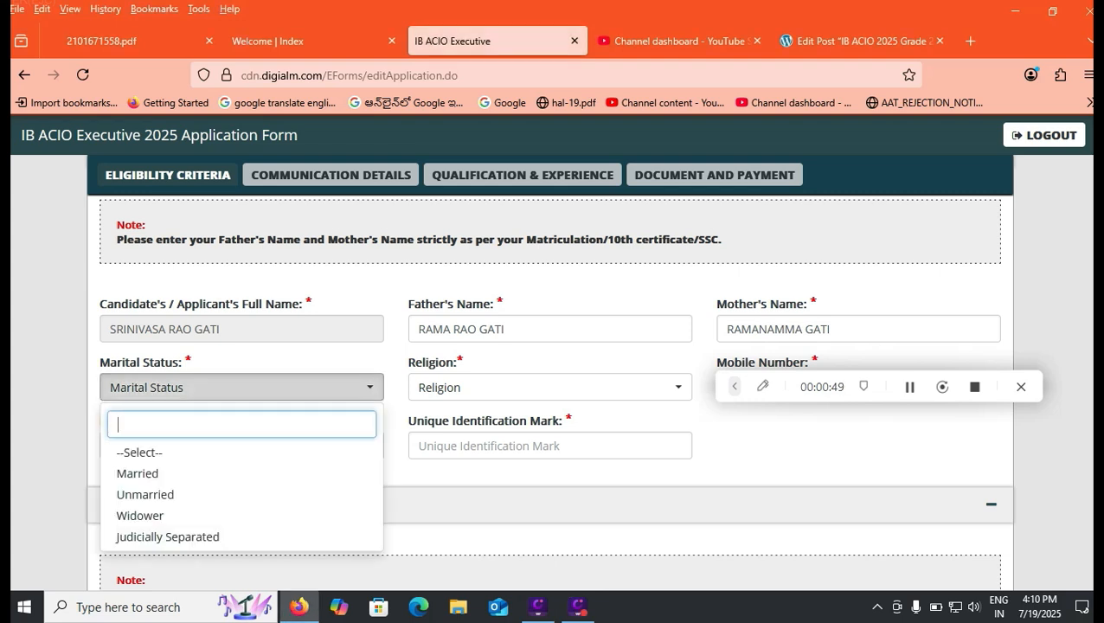
pyautogui.click(146, 495)
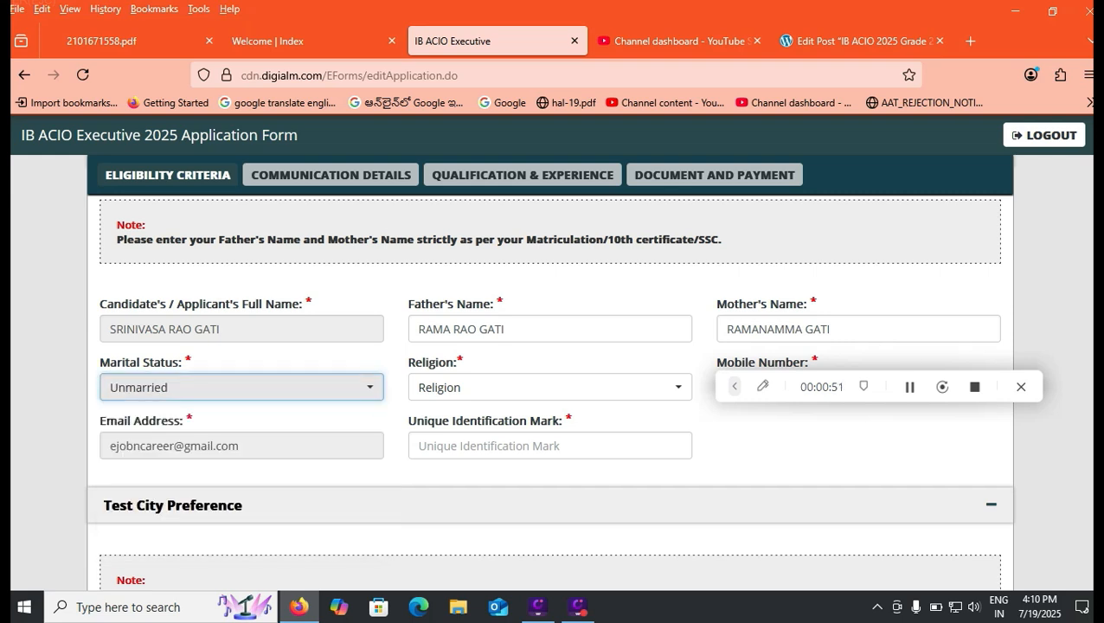
pyautogui.click(550, 387)
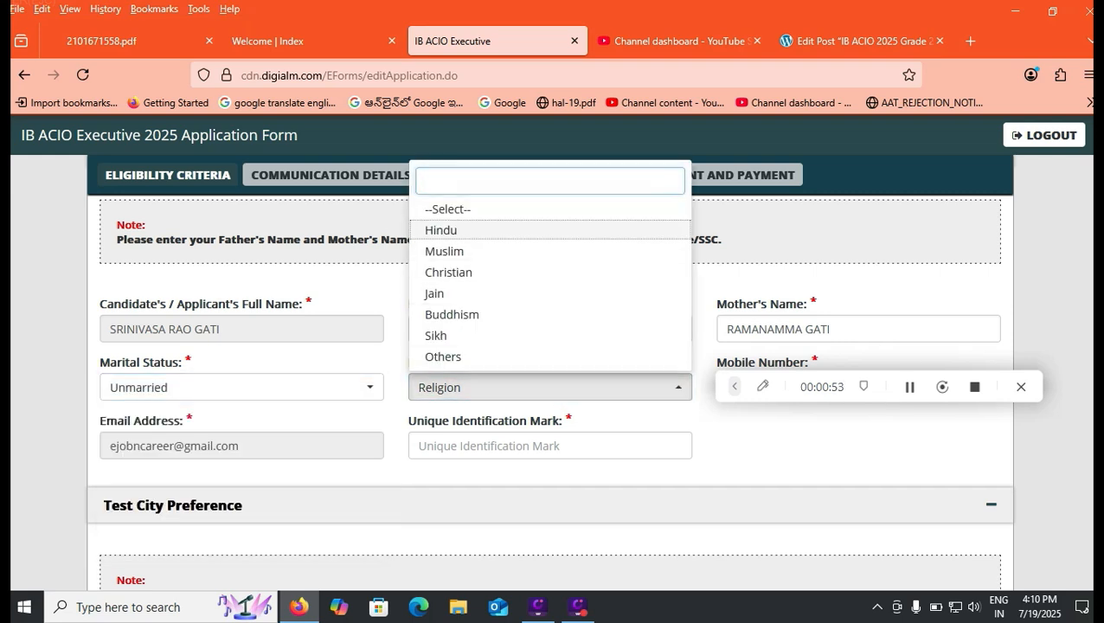
pyautogui.click(441, 230)
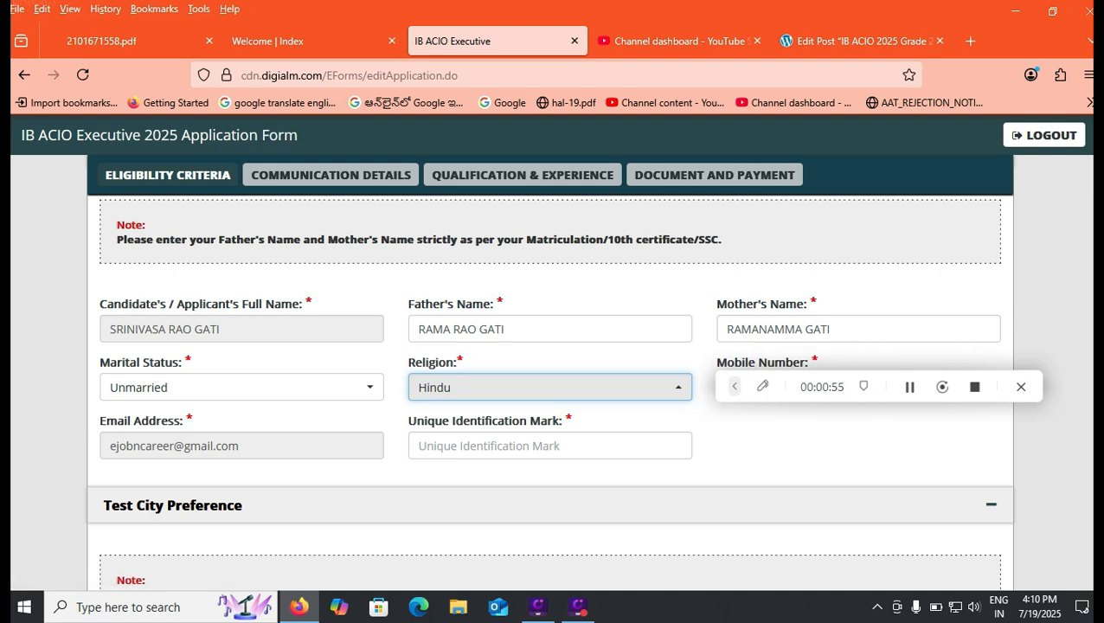
# - Enter RIGHT HAND MIDDLE as the unique identification mark in the Personal Details section
pyautogui.click(549, 445)
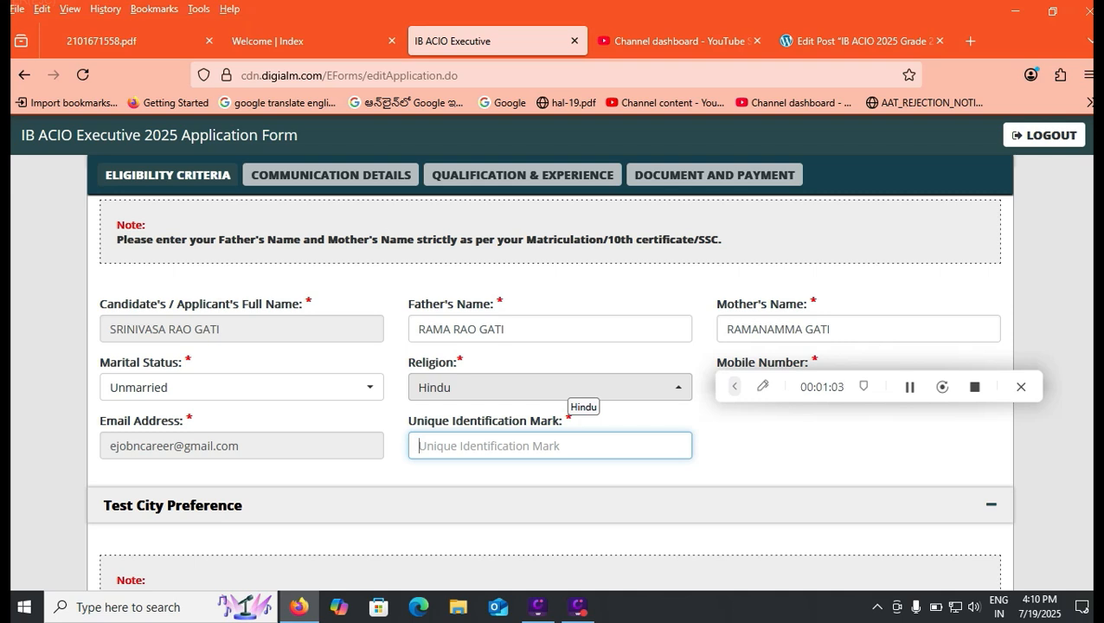
pyautogui.write('RIGHT HAND')
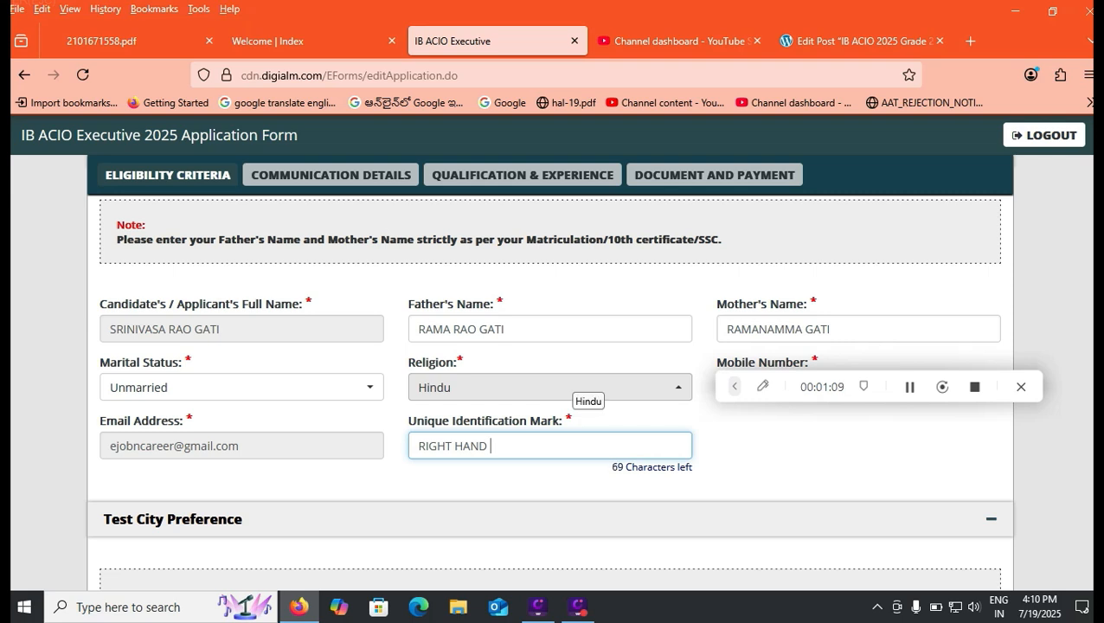
pyautogui.write(' MIDDLE')
# - Set the first test preference to the state Andhra Pradesh and the city Tirupathi
pyautogui.scroll(-4, 550, 390)
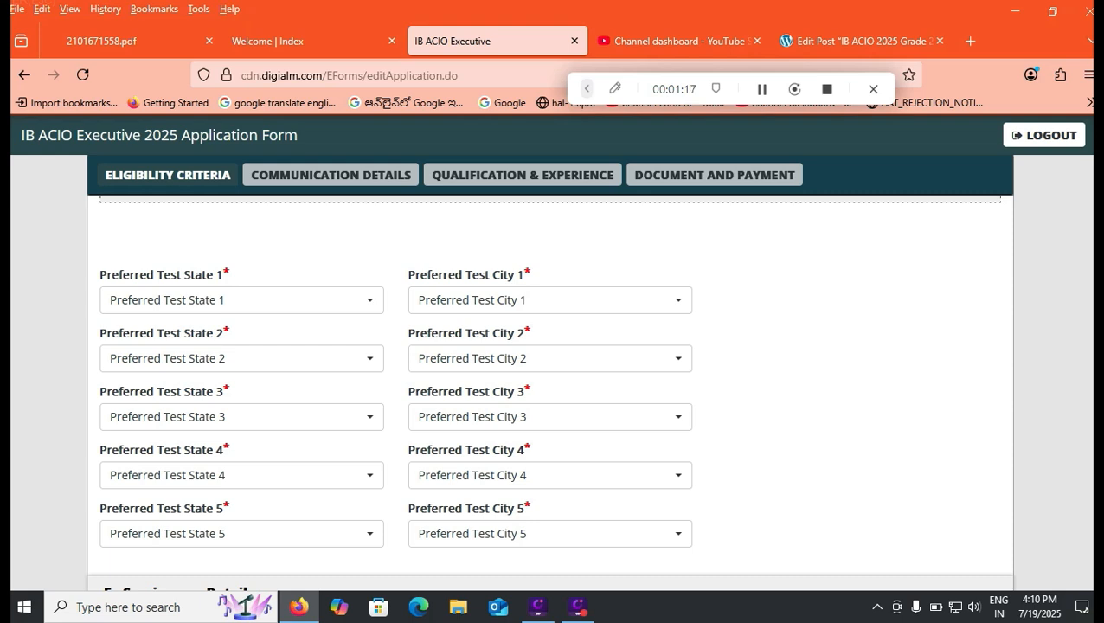
pyautogui.click(242, 300)
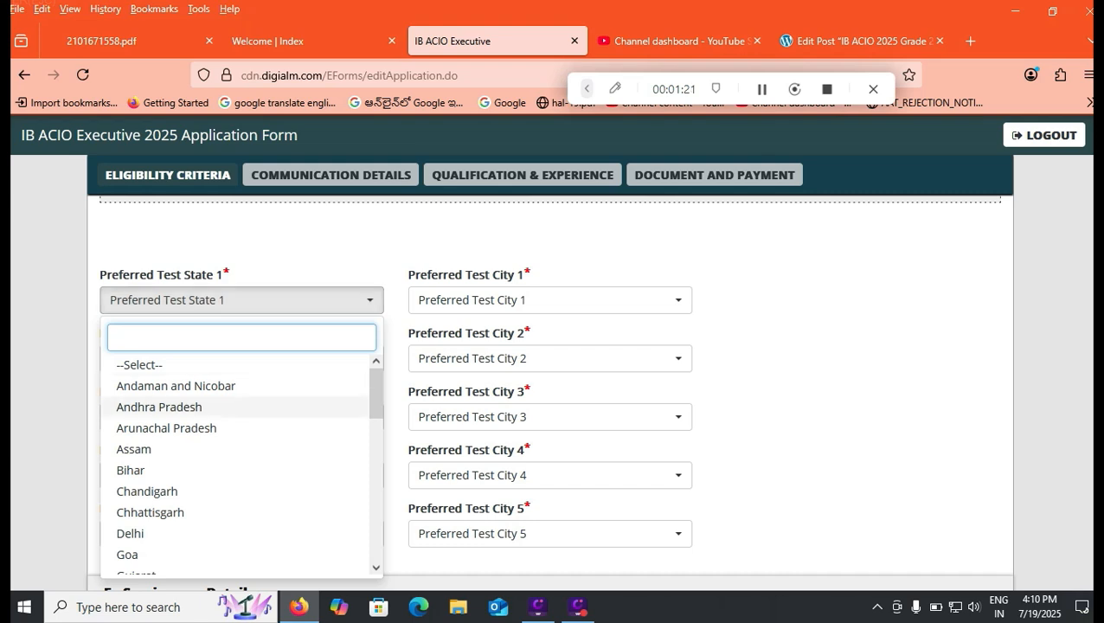
pyautogui.click(173, 407)
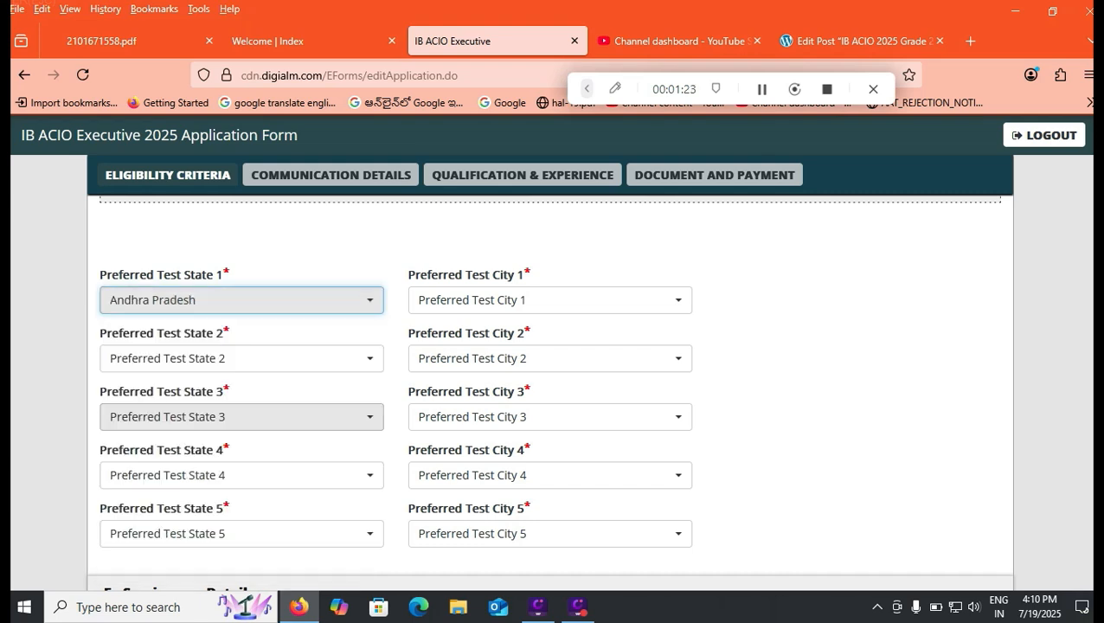
pyautogui.click(550, 300)
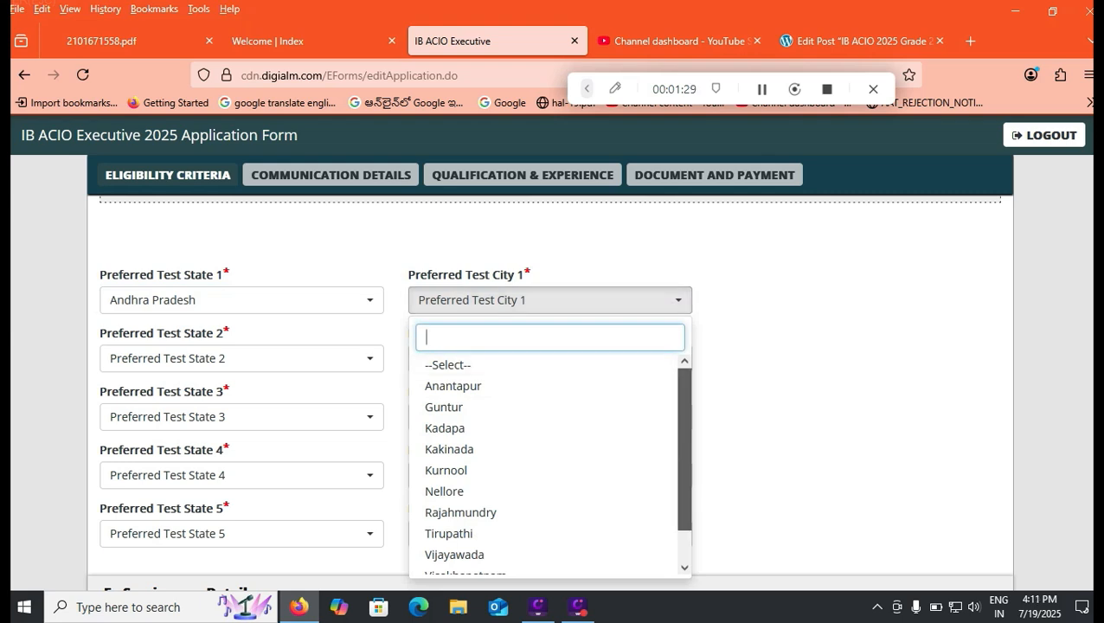
pyautogui.scroll(-1, 550, 463)
pyautogui.scroll(-1, 551, 463)
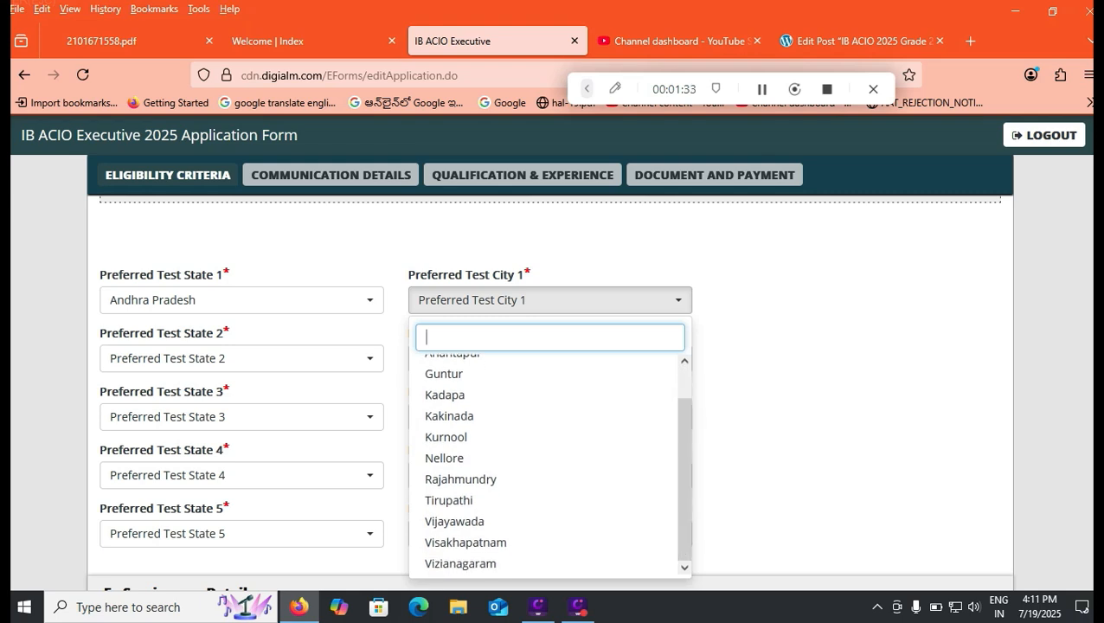
pyautogui.click(449, 501)
# - Set the second test preference to the state Andhra Pradesh and the city Nellore
pyautogui.click(242, 359)
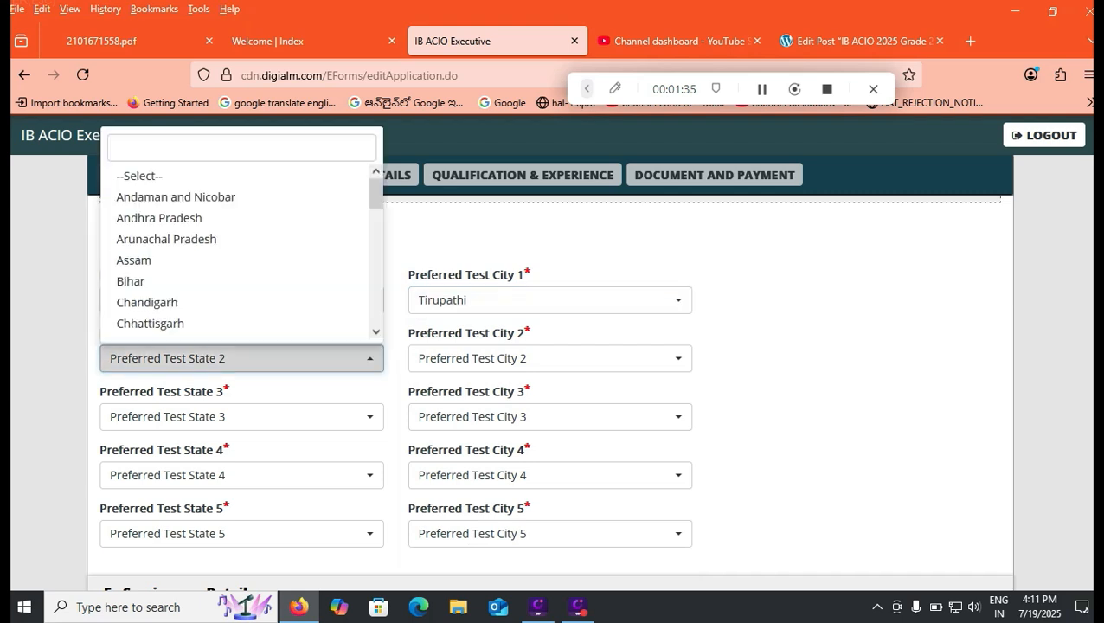
pyautogui.click(159, 217)
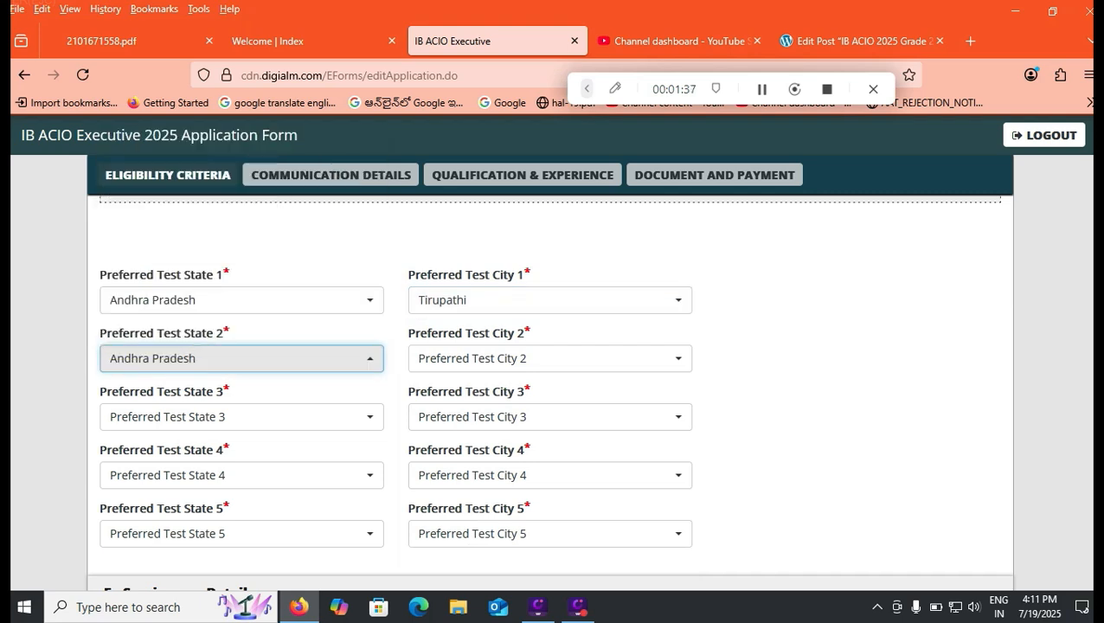
pyautogui.click(549, 358)
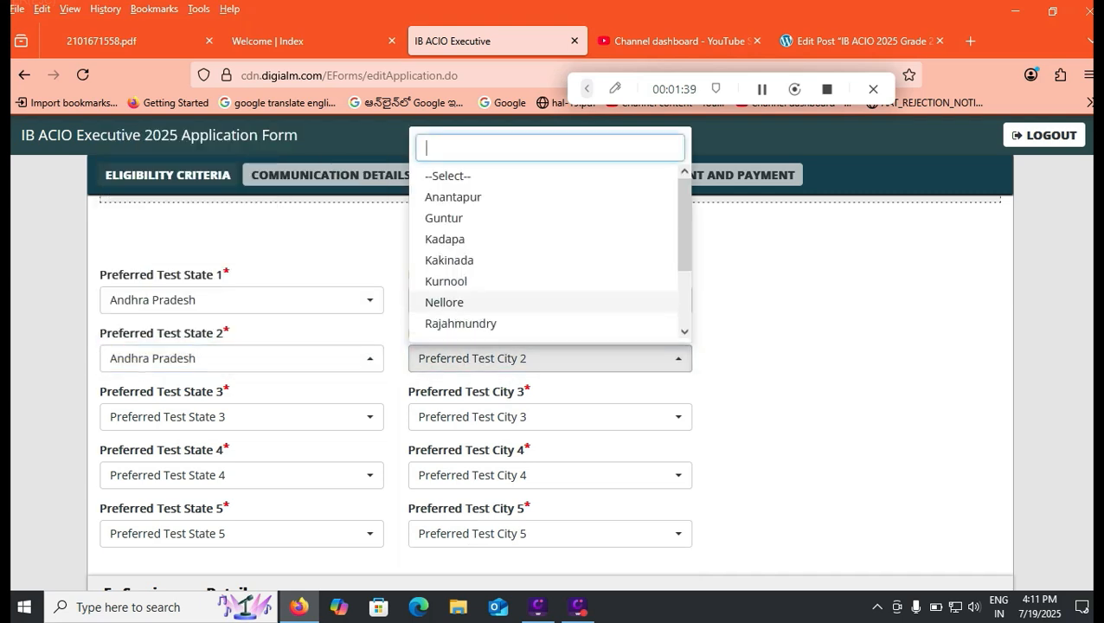
pyautogui.click(443, 302)
# - Set the third test preference to the state Telangana and the city Hyderabad/Secunderabad
pyautogui.click(241, 417)
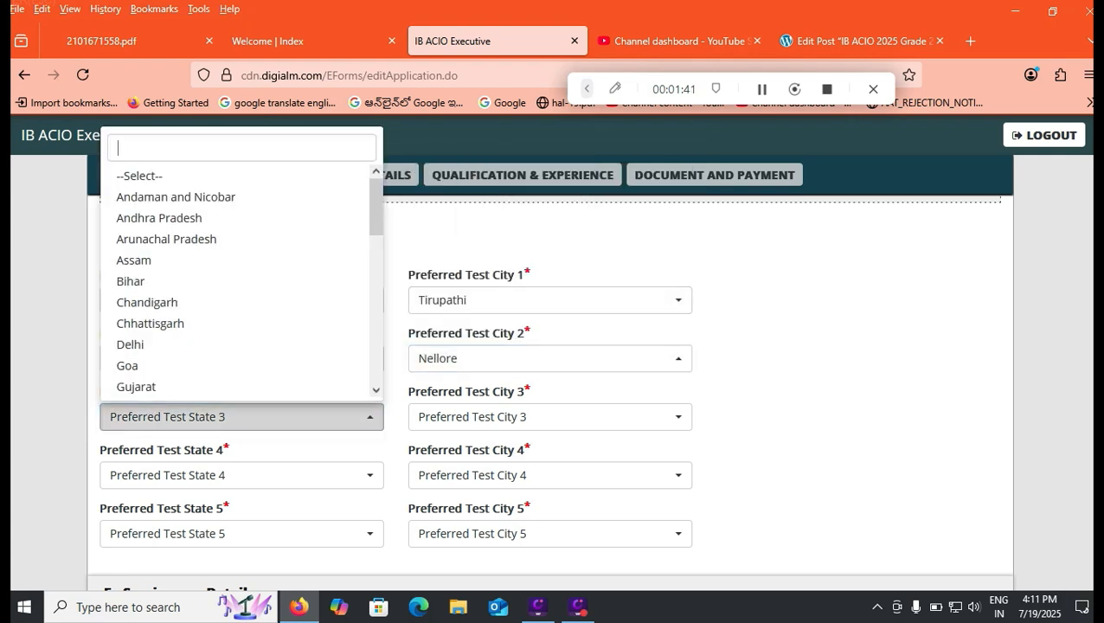
pyautogui.write('TE')
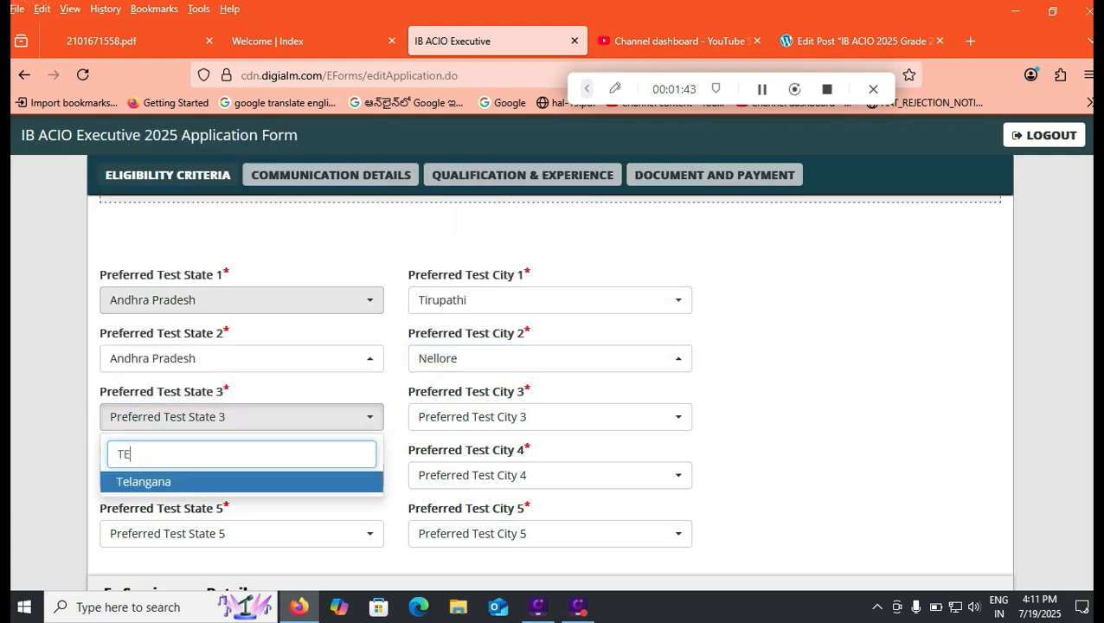
pyautogui.click(241, 481)
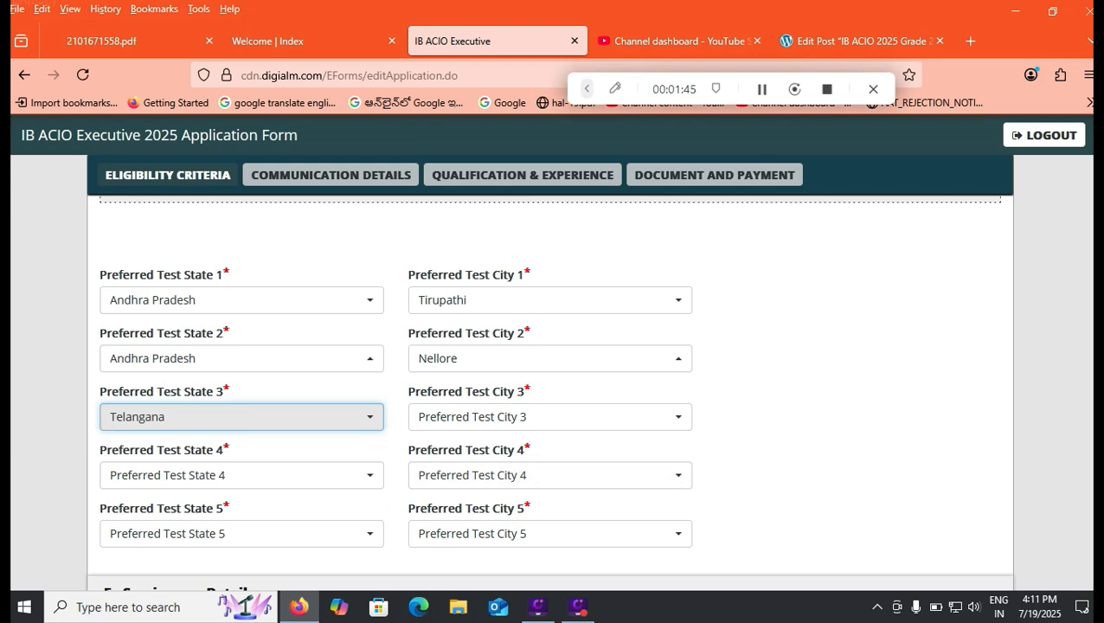
pyautogui.click(550, 416)
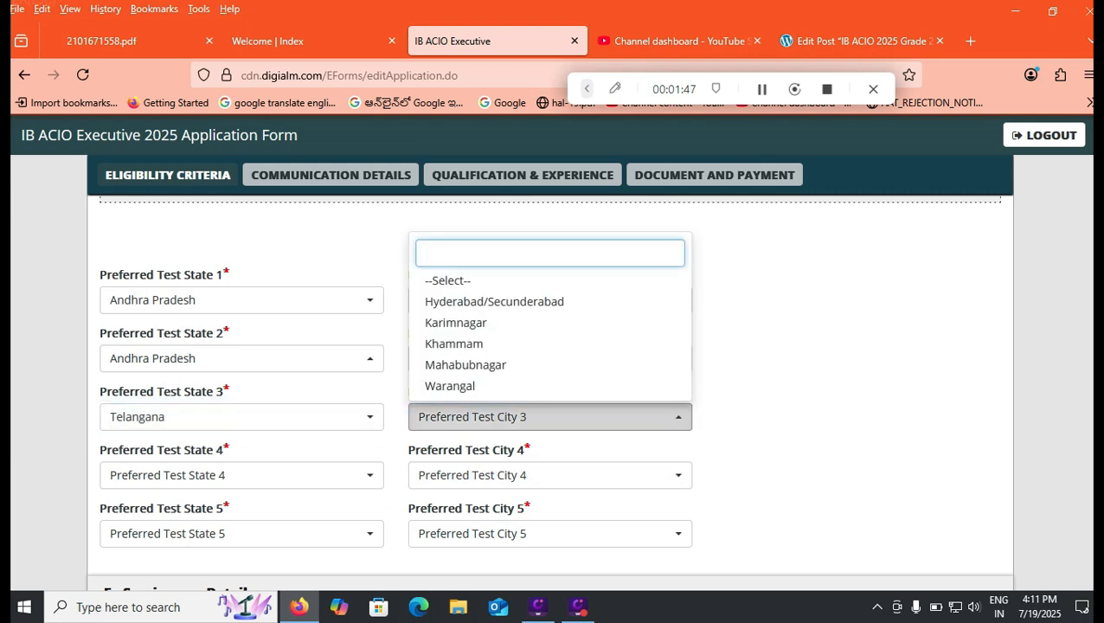
pyautogui.click(494, 302)
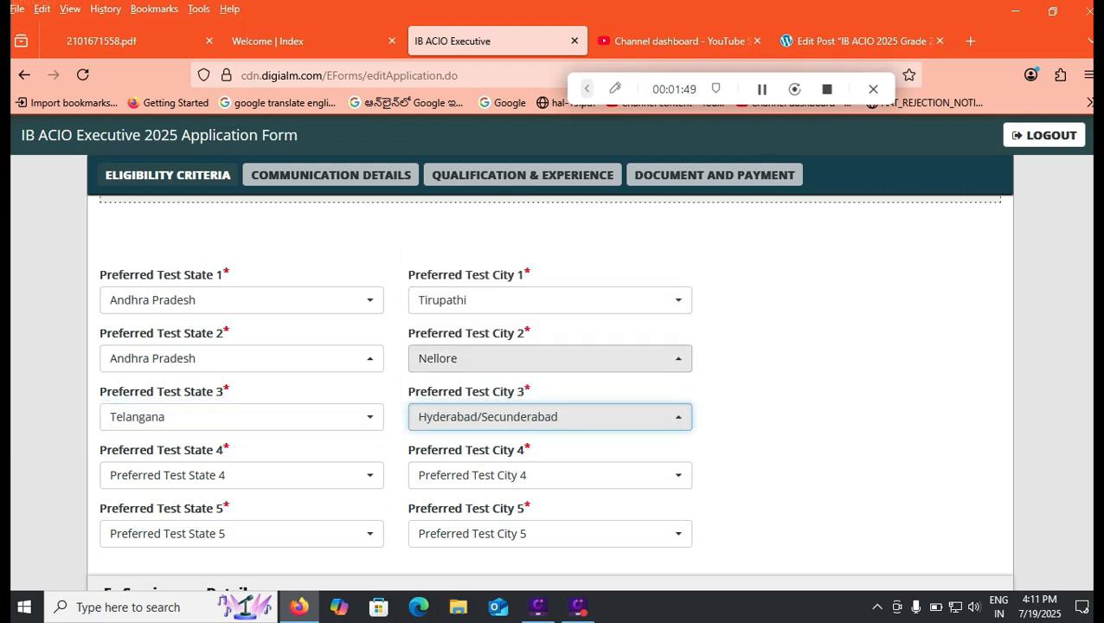
# - Set the fourth test preference to the state Andhra Pradesh and the city Kadapa
pyautogui.click(242, 475)
pyautogui.click(159, 217)
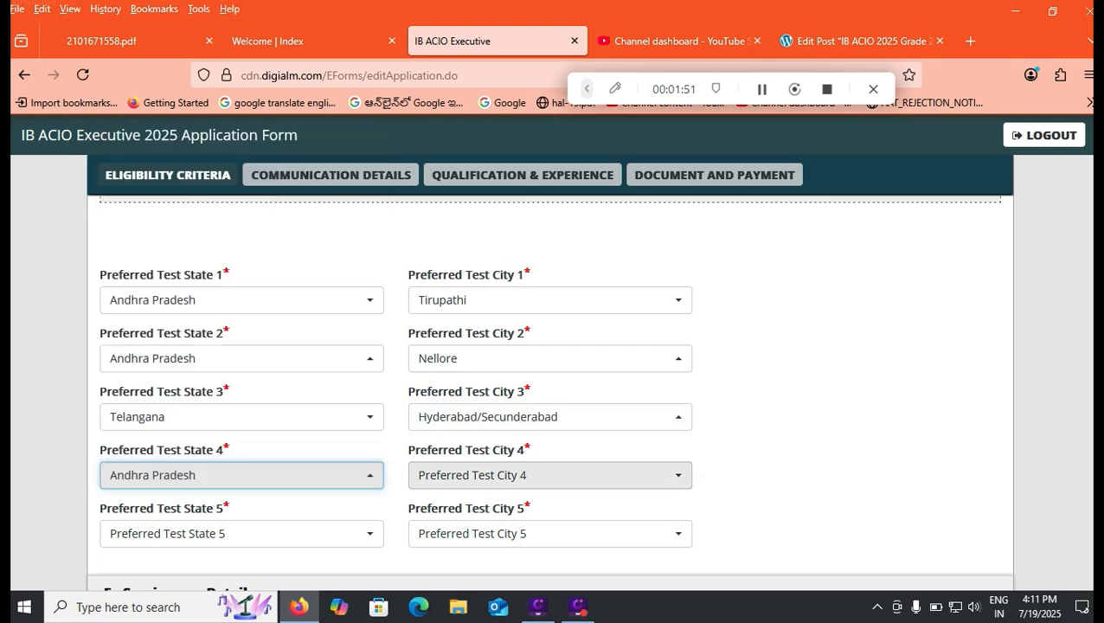
pyautogui.click(550, 475)
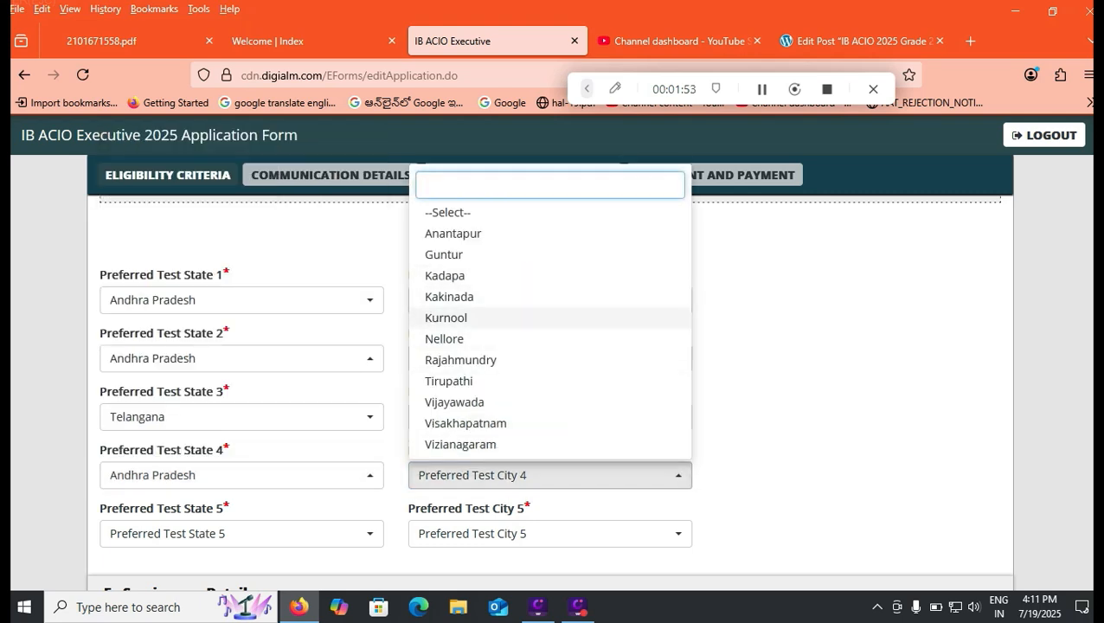
pyautogui.click(445, 275)
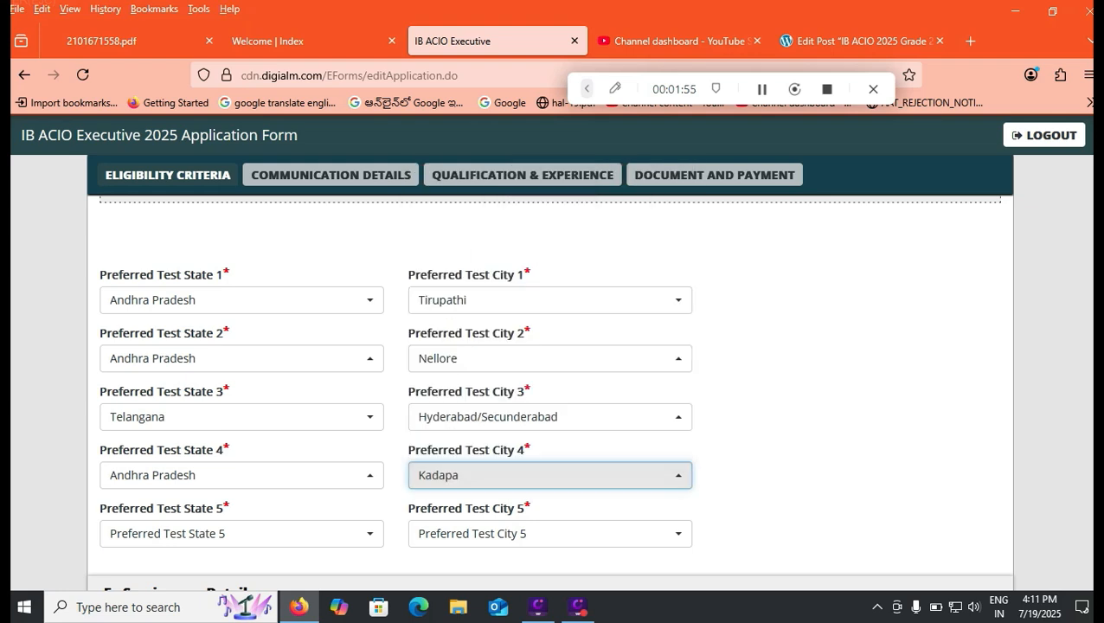
# - Set the fifth test preference to the state Andhra Pradesh and the city Vijayawada
pyautogui.click(241, 533)
pyautogui.click(160, 217)
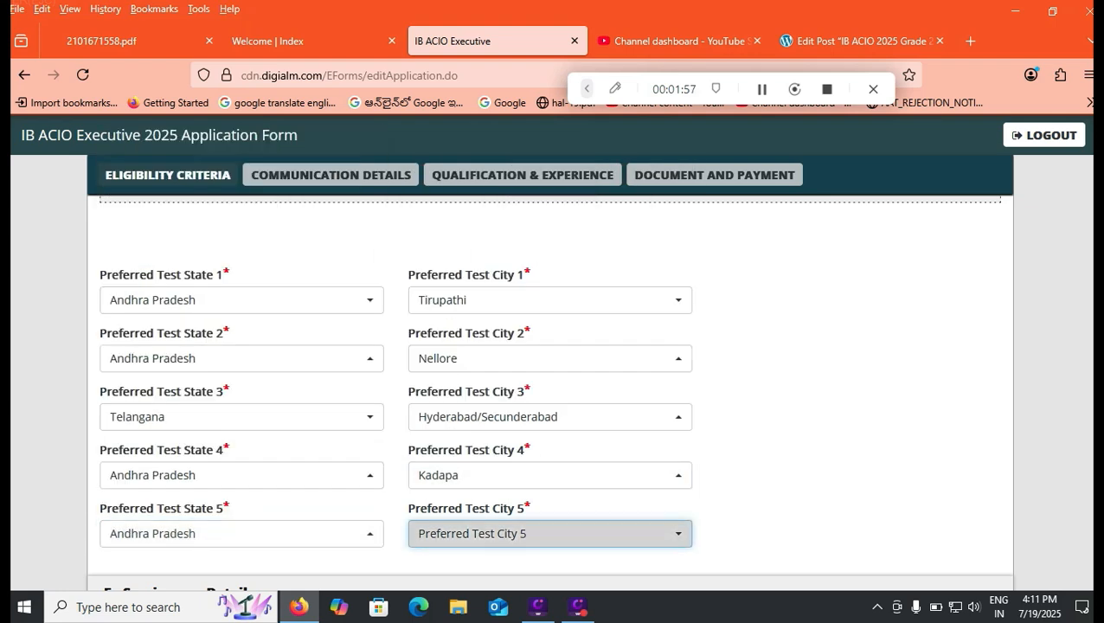
pyautogui.click(550, 533)
pyautogui.click(454, 461)
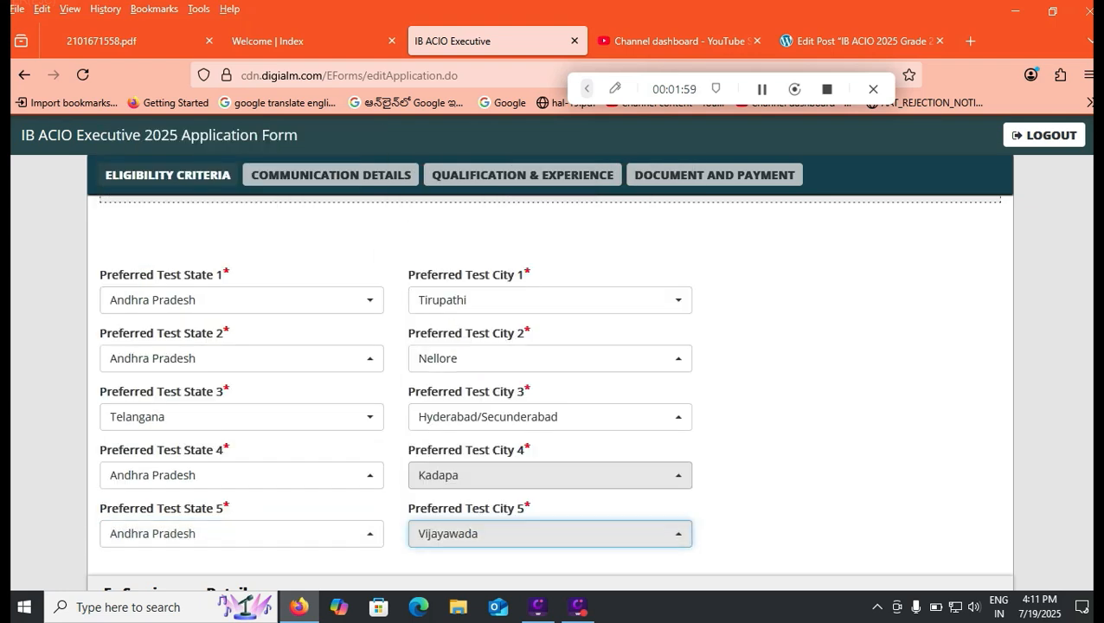
# - Answer No to both the Ex-Service man question and the sportsperson question
pyautogui.scroll(-3, 549, 392)
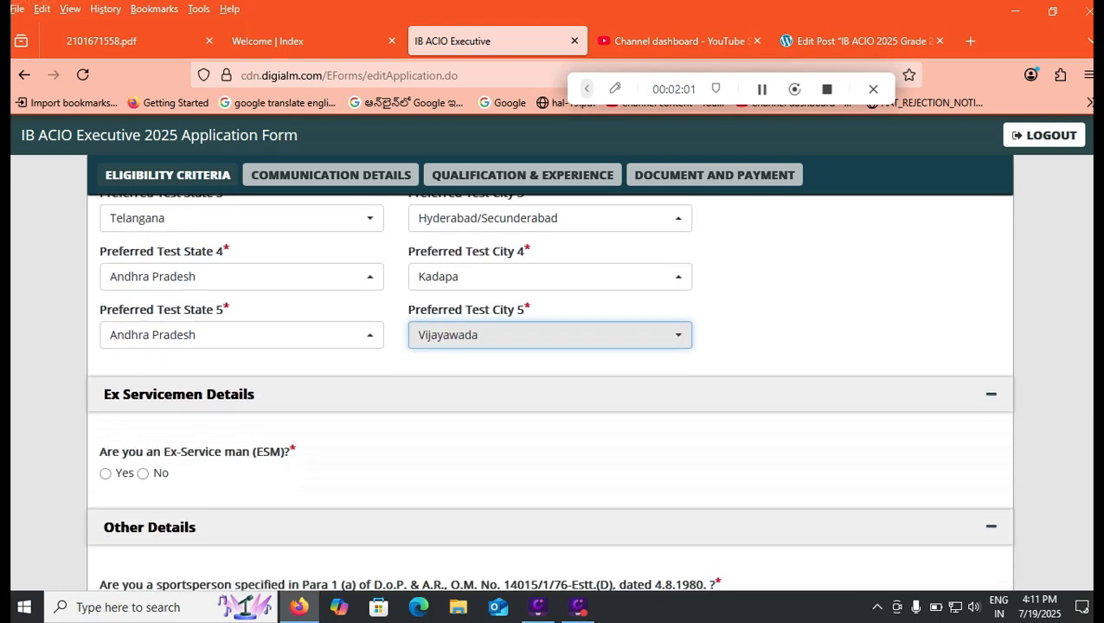
pyautogui.click(143, 419)
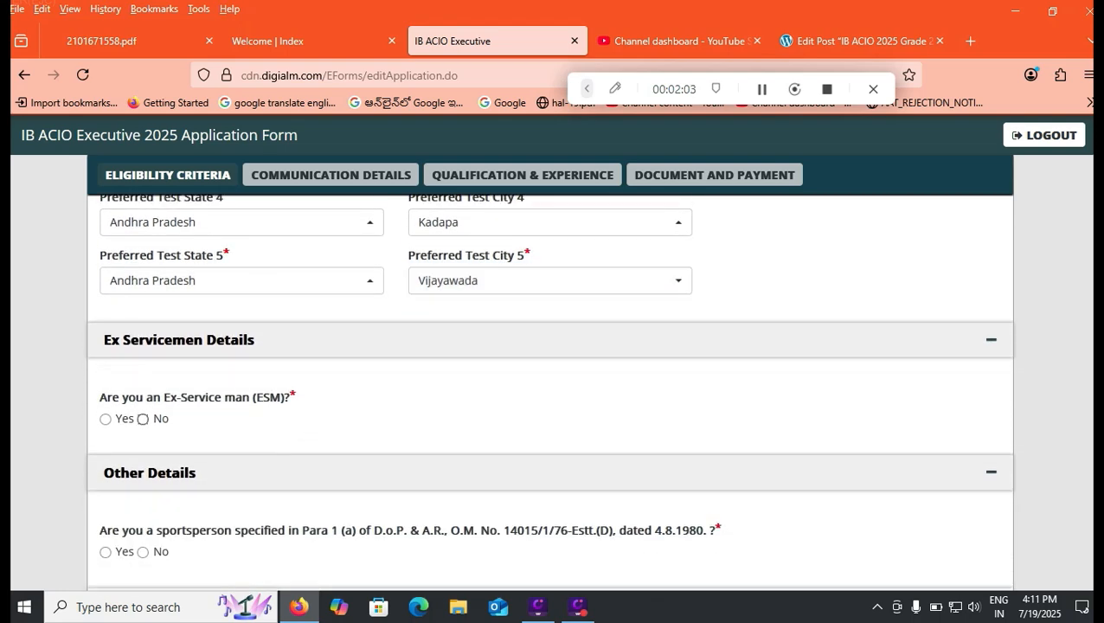
pyautogui.scroll(-1, 550, 392)
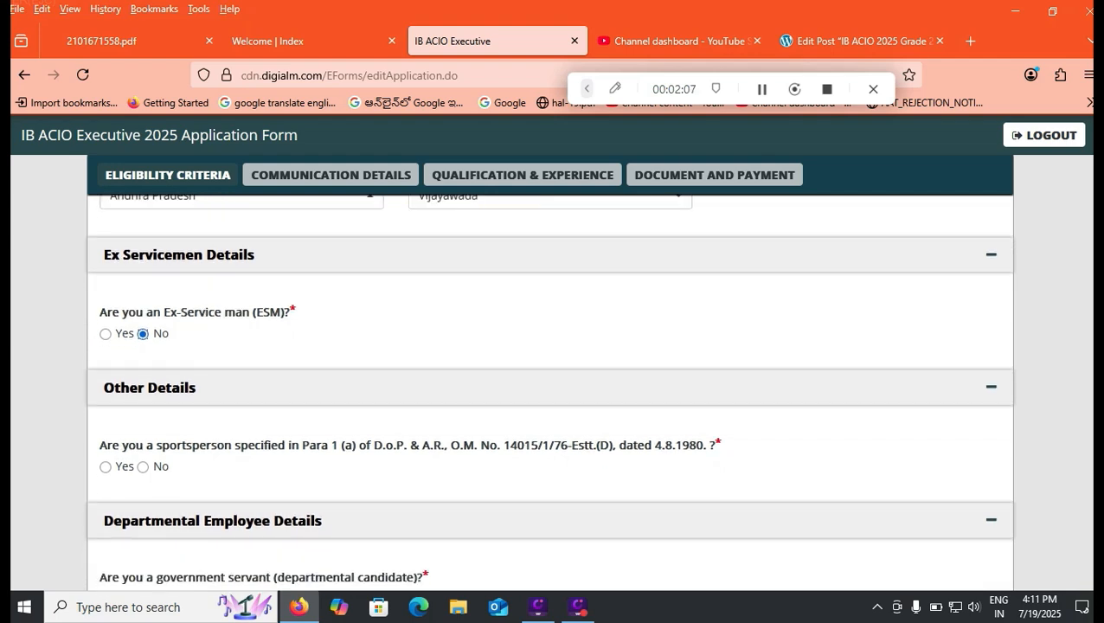
pyautogui.click(105, 468)
pyautogui.click(143, 466)
# - Answer Yes to the government servant question, switch it back to No, and save the Eligibility Criteria section
pyautogui.scroll(-2, 987, 424)
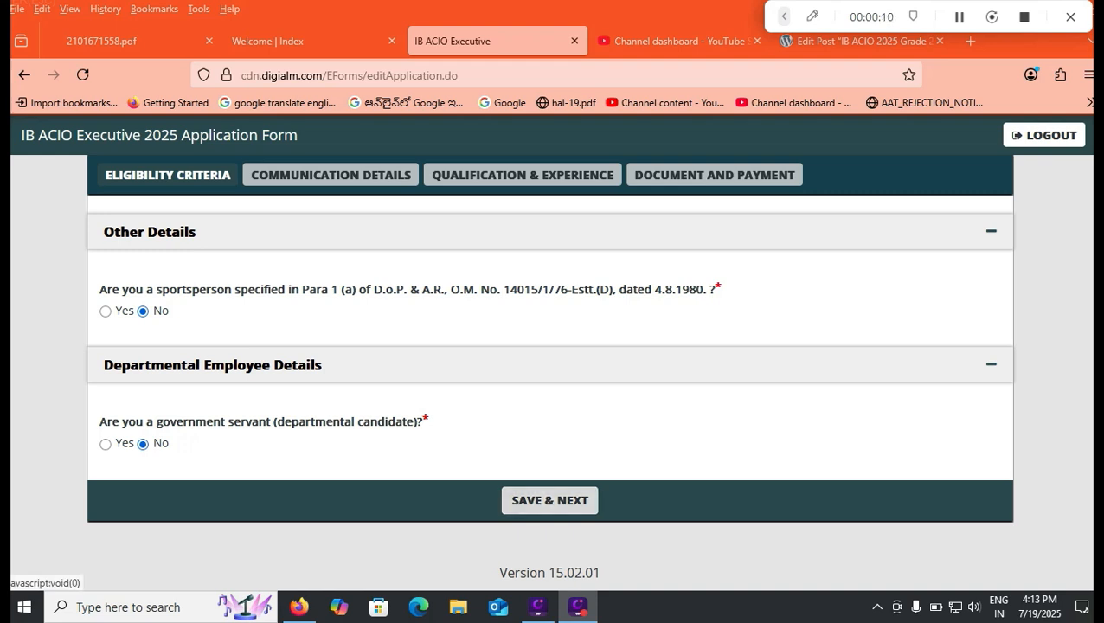
pyautogui.click(104, 444)
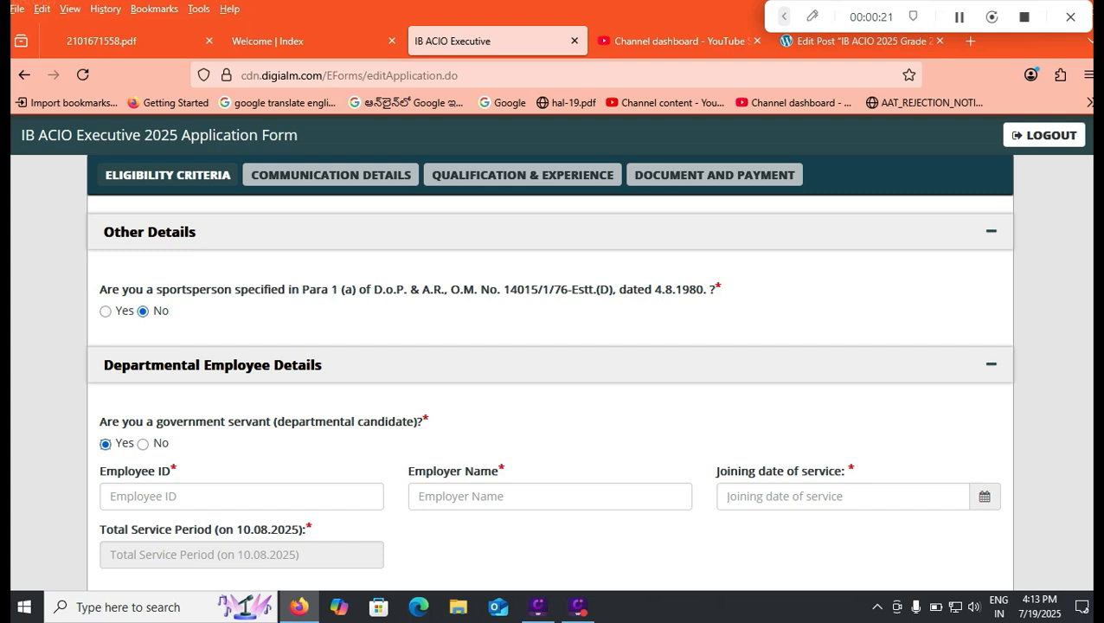
pyautogui.click(143, 444)
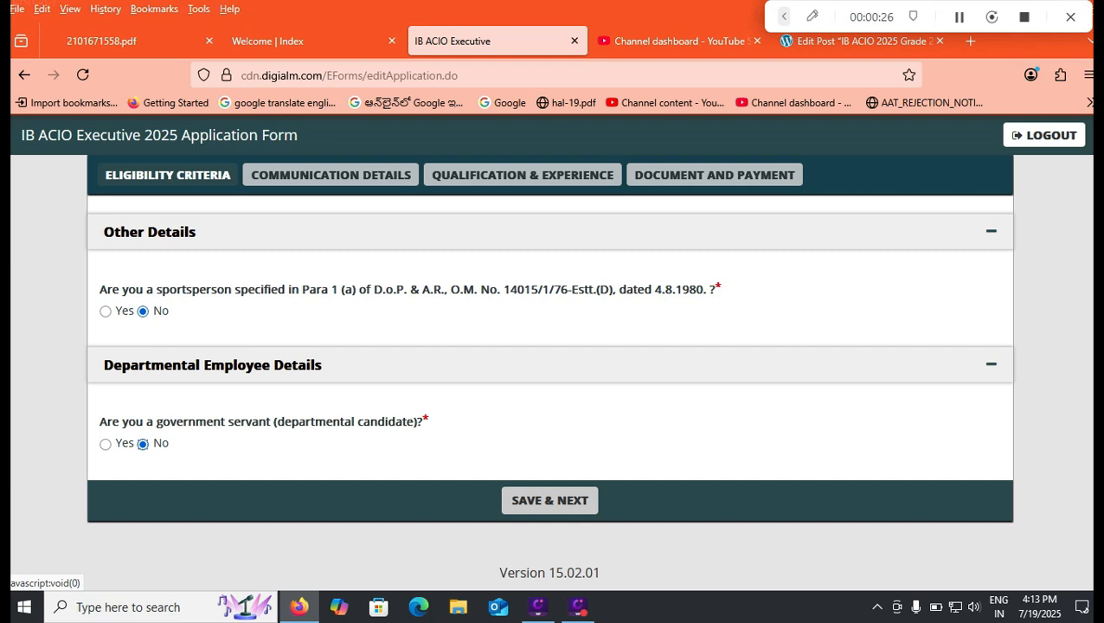
pyautogui.click(550, 500)
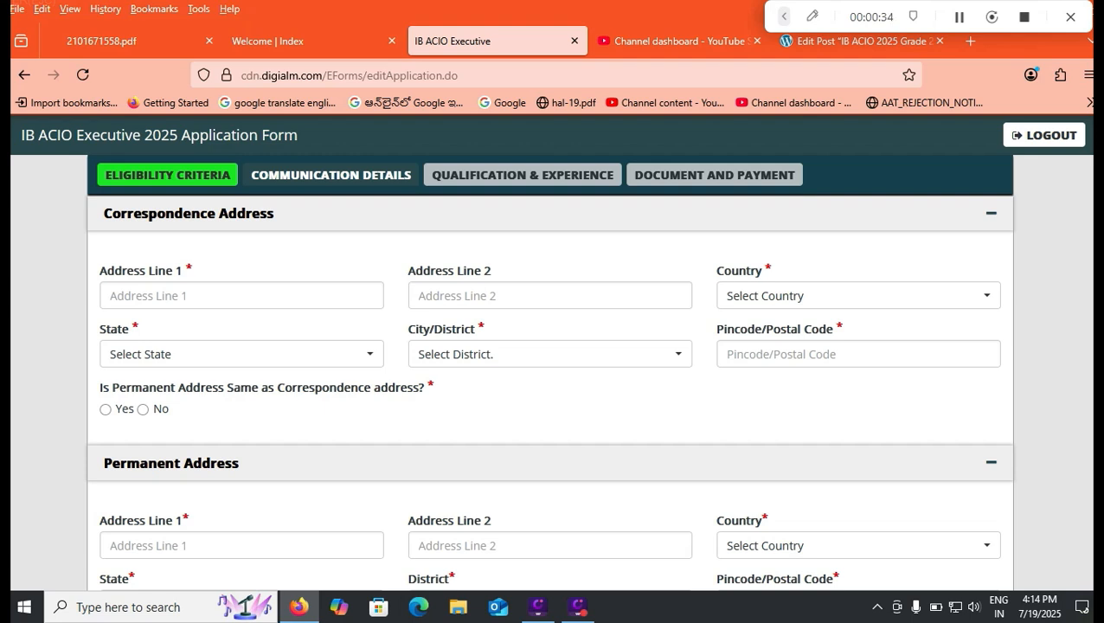
# - Set the correspondence address to the country India, the state Andhra Pradesh and the city/district Others
pyautogui.click(857, 296)
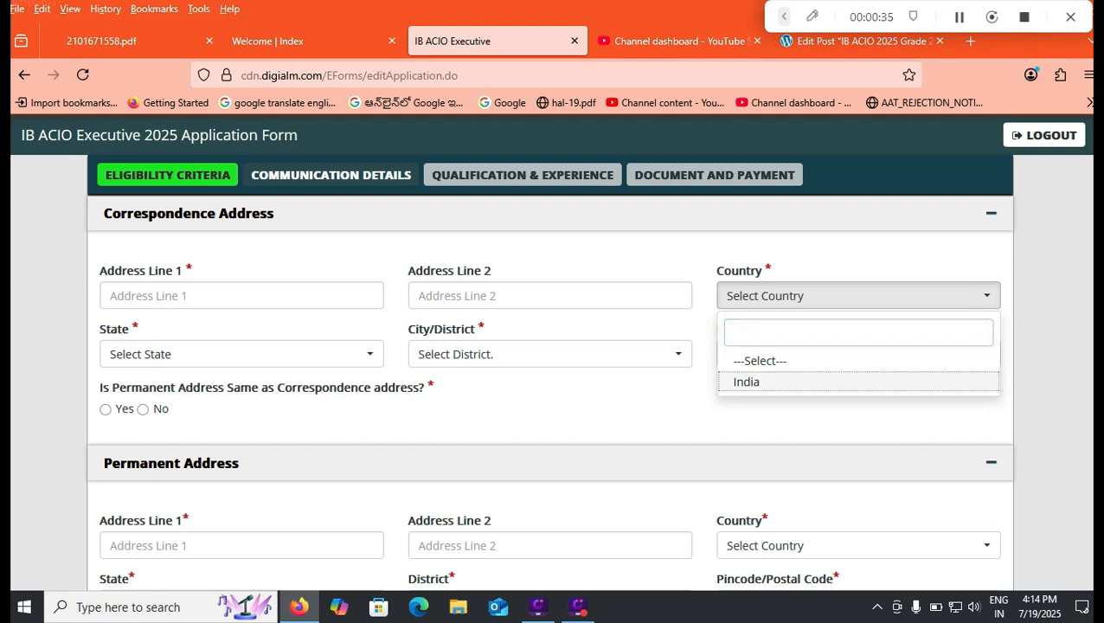
pyautogui.click(746, 382)
pyautogui.click(241, 354)
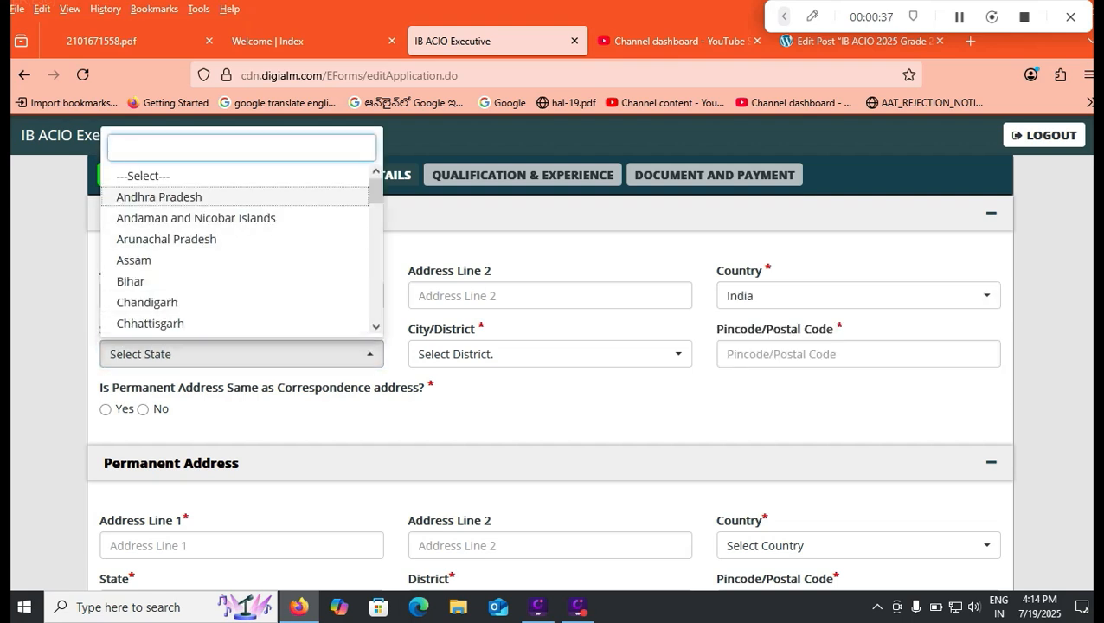
pyautogui.click(159, 197)
pyautogui.click(549, 354)
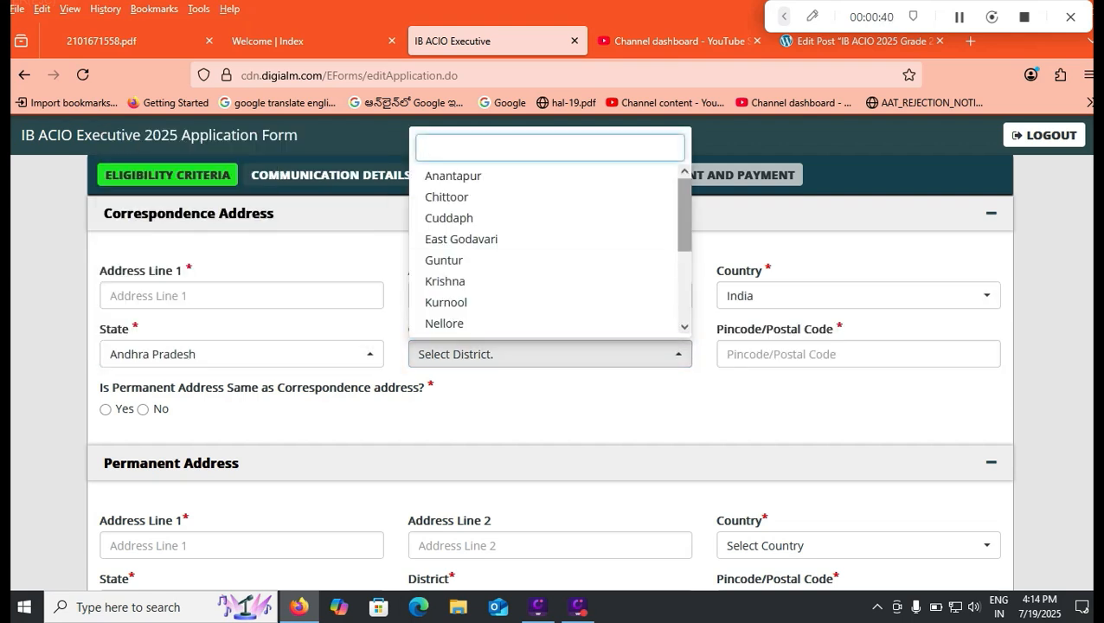
pyautogui.scroll(-3, 549, 249)
pyautogui.click(443, 324)
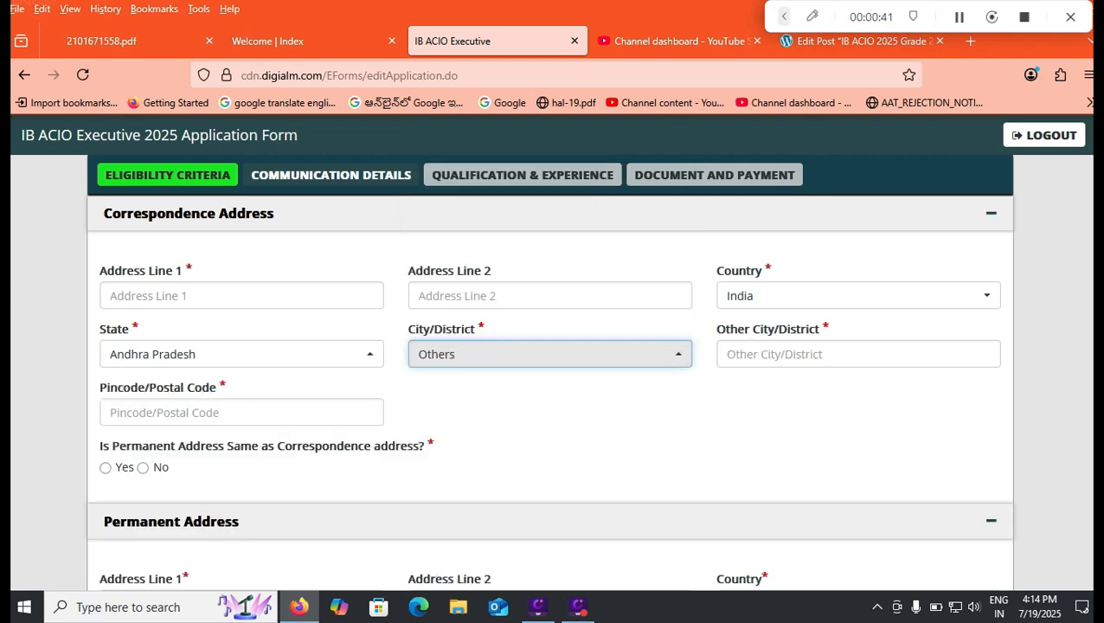
# - Enter TIRUPATI as the other city/district of the correspondence address and open its pincode field for entry
pyautogui.click(858, 354)
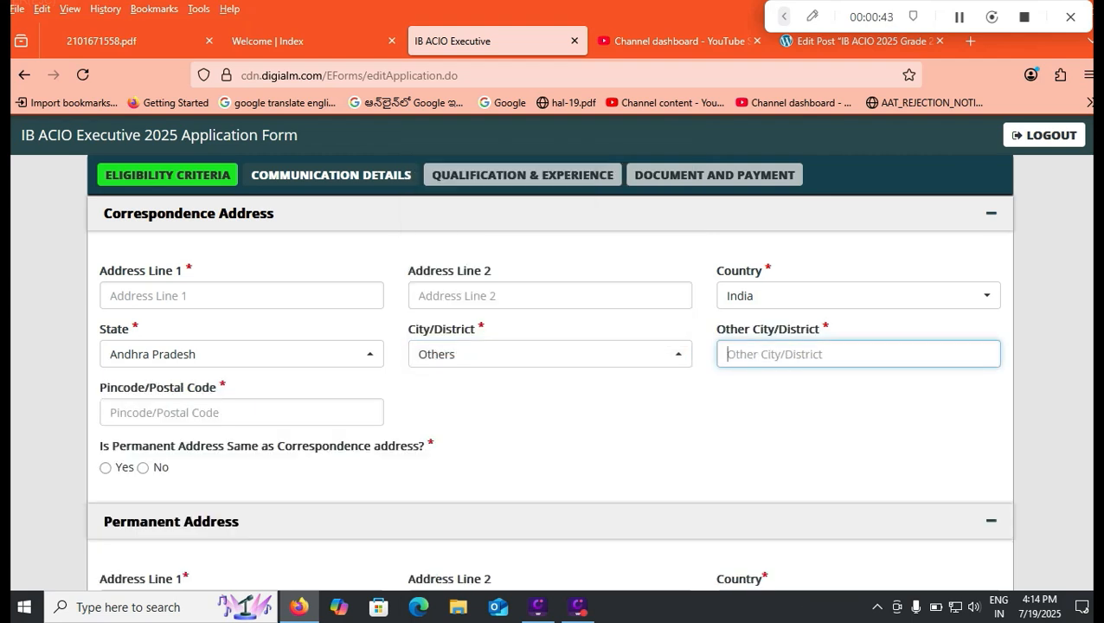
pyautogui.write('TIRUA')
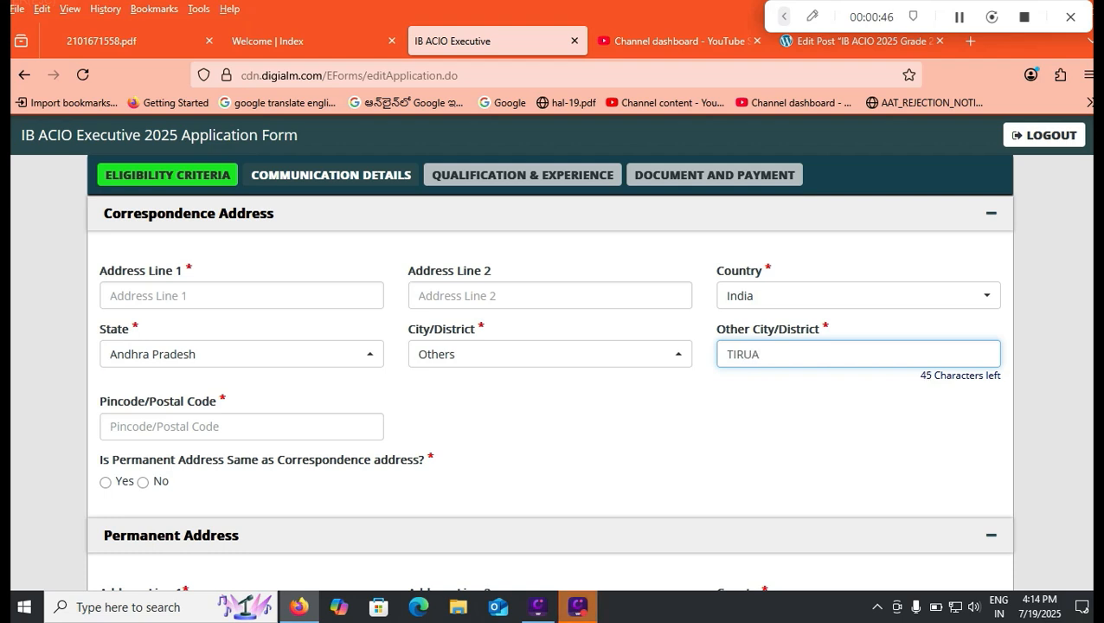
pyautogui.press('BackSpace')
pyautogui.write('PATI')
pyautogui.click(164, 426)
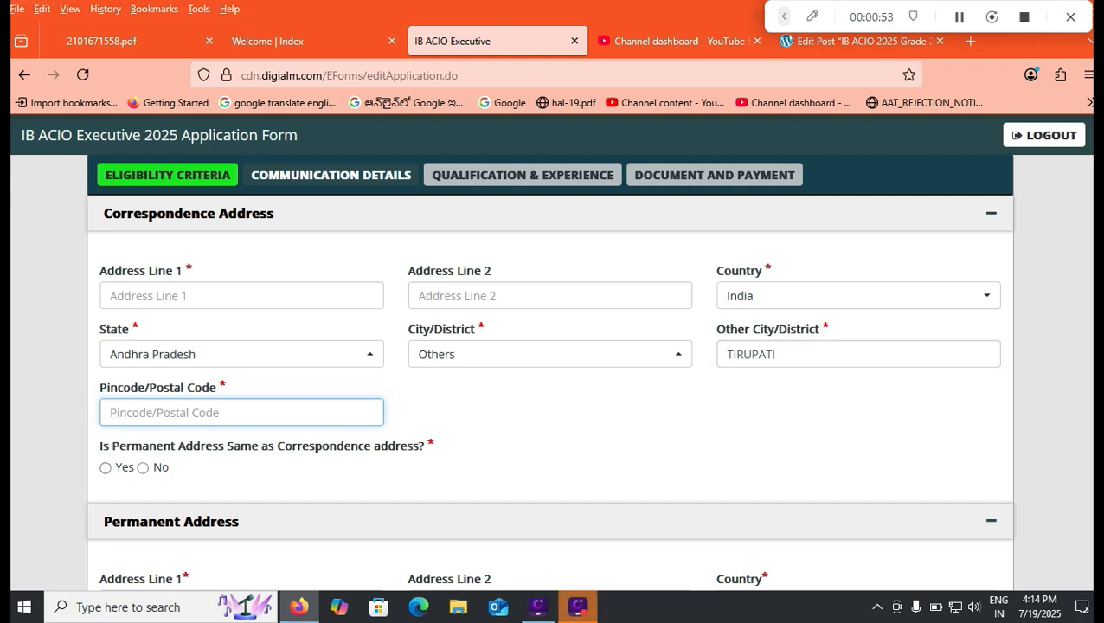
# - Set the year of passing in the Matriculation (10th) details to 2015
pyautogui.scroll(-2, 549, 389)
pyautogui.scroll(-1, 549, 389)
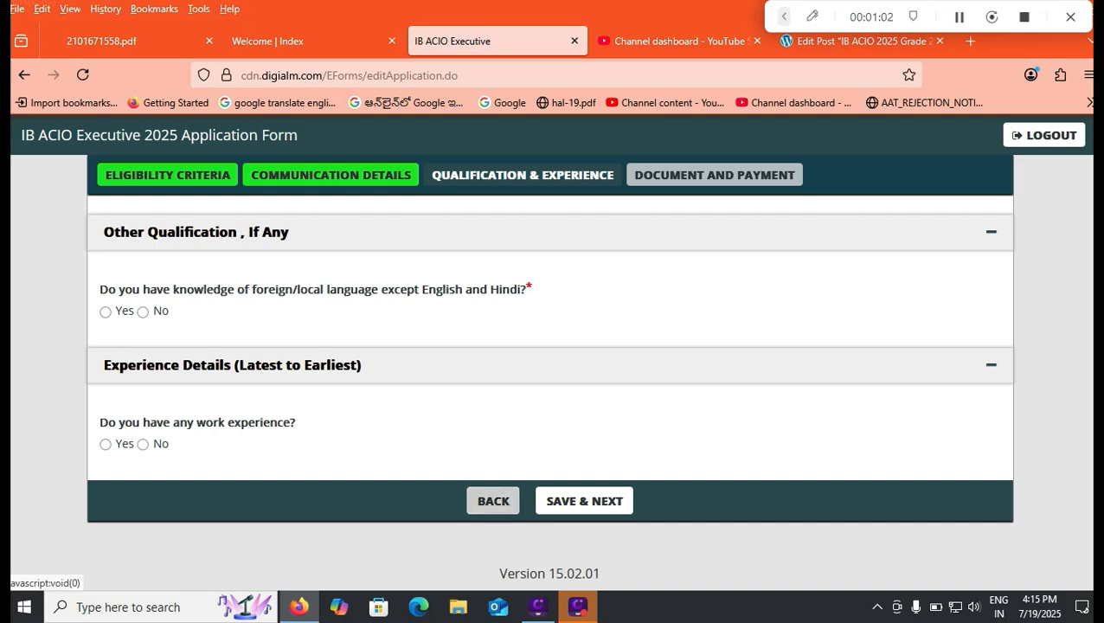
pyautogui.scroll(1, 549, 363)
pyautogui.scroll(15, 550, 363)
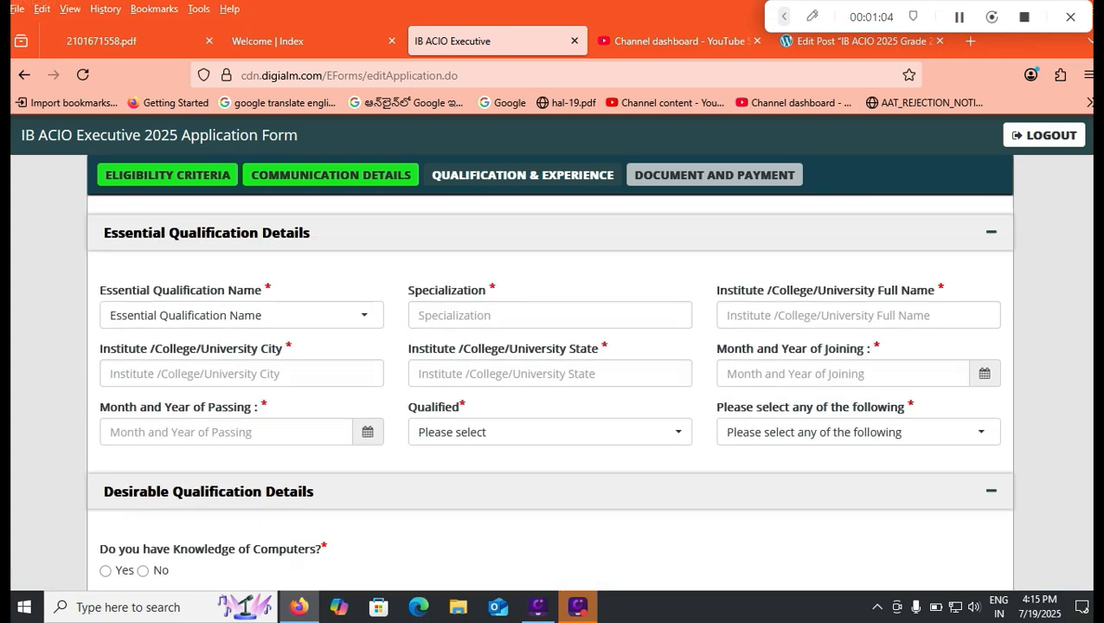
pyautogui.scroll(1, 550, 363)
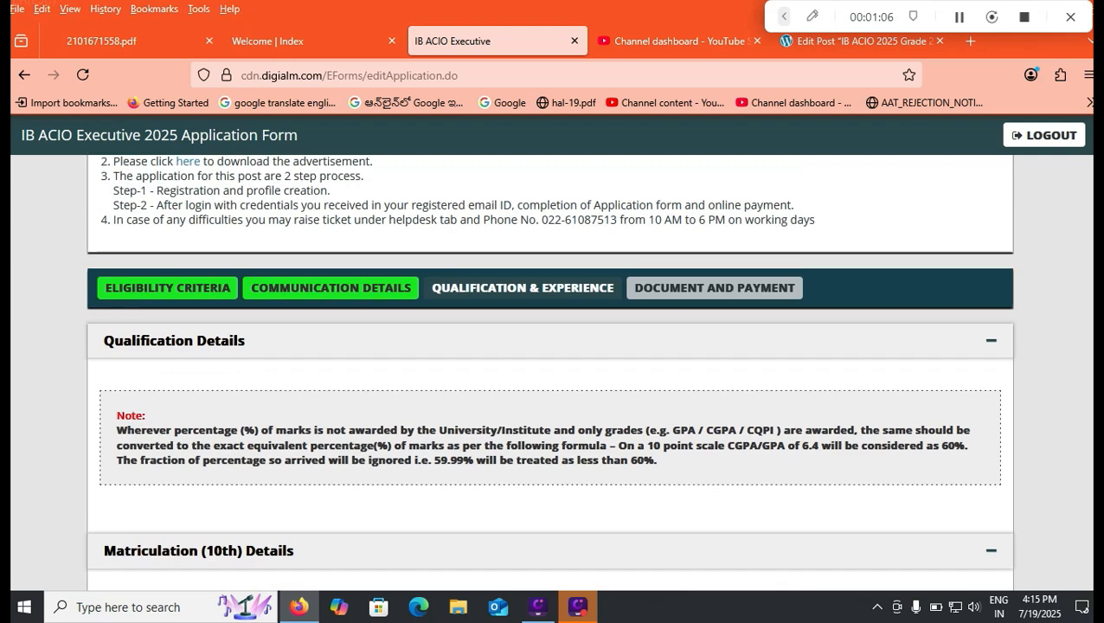
pyautogui.scroll(-2, 550, 364)
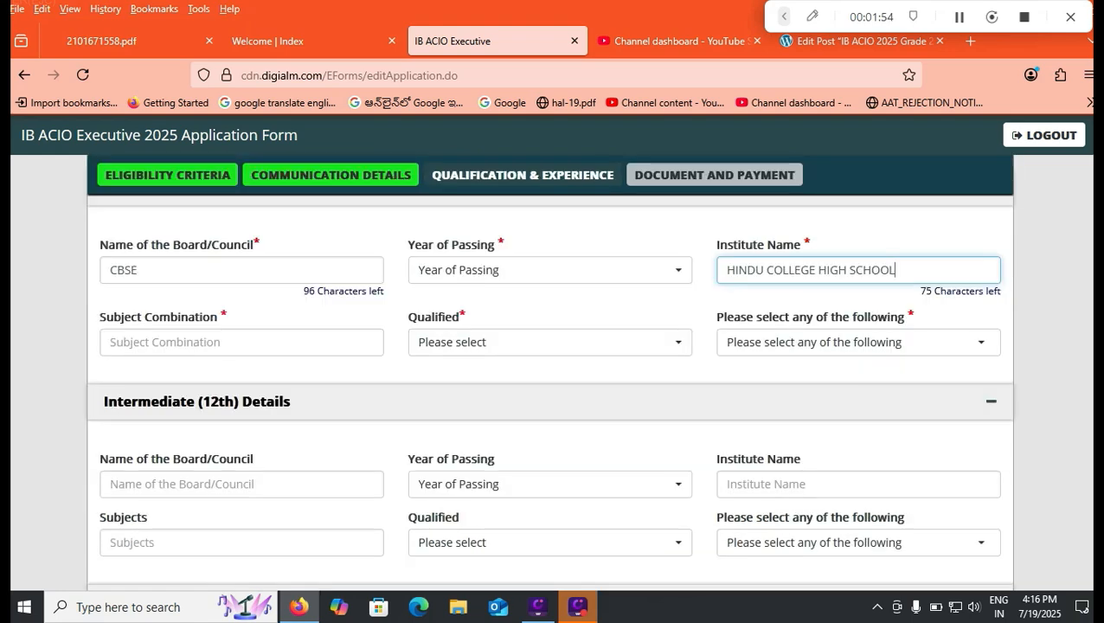
pyautogui.scroll(1, 549, 392)
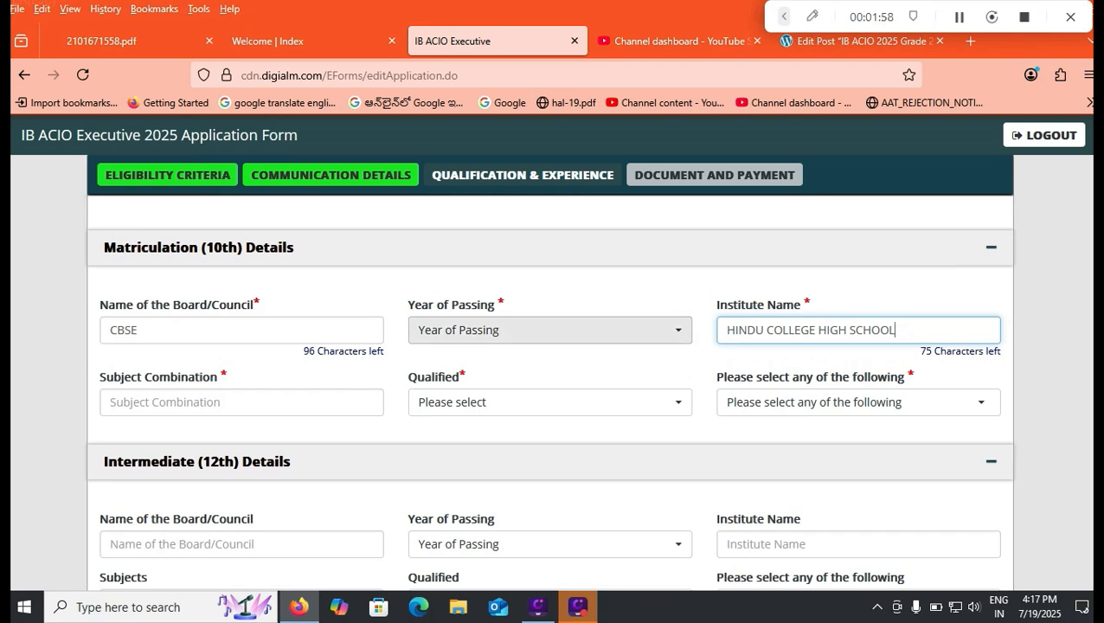
pyautogui.click(550, 329)
pyautogui.scroll(-2, 485, 484)
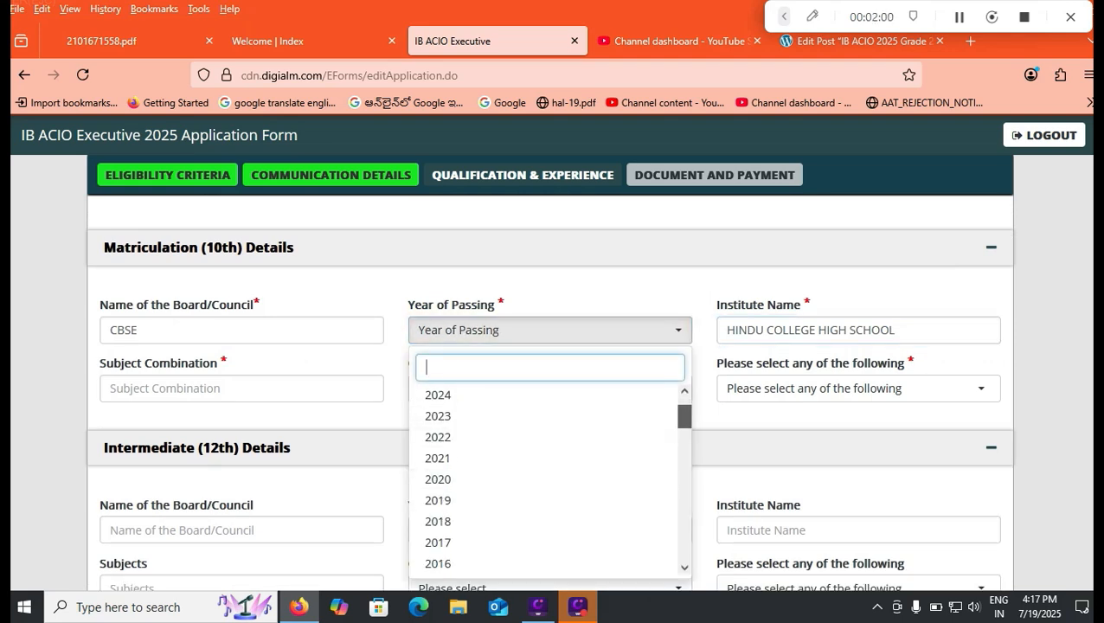
pyautogui.click(450, 547)
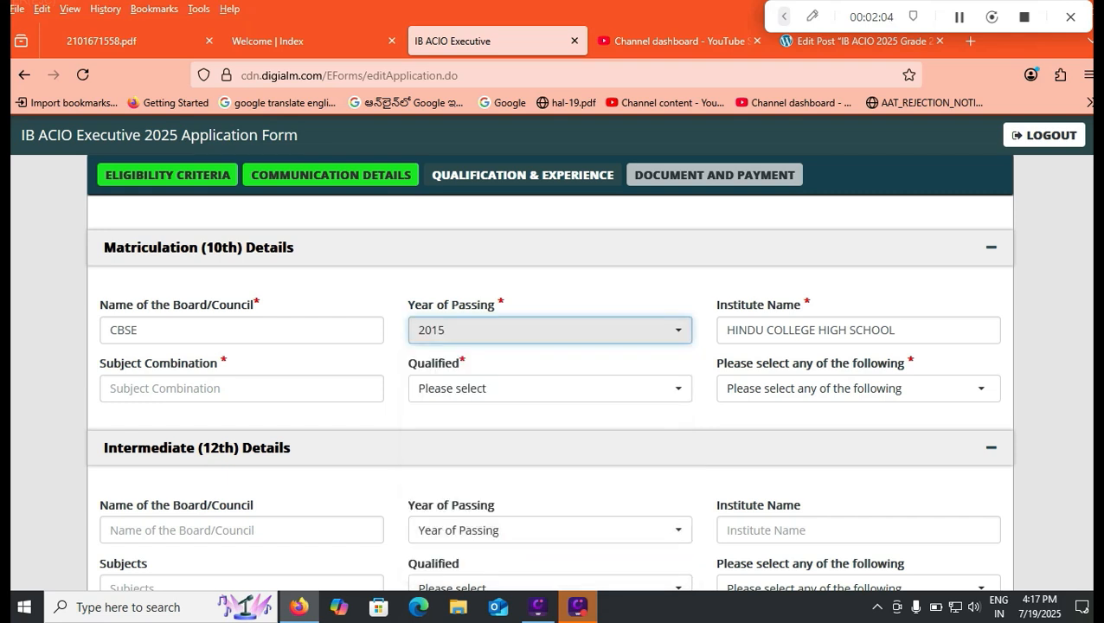
# - Enter GENERAL as the matriculation subject combination and set the Qualified status to Pass
pyautogui.click(216, 389)
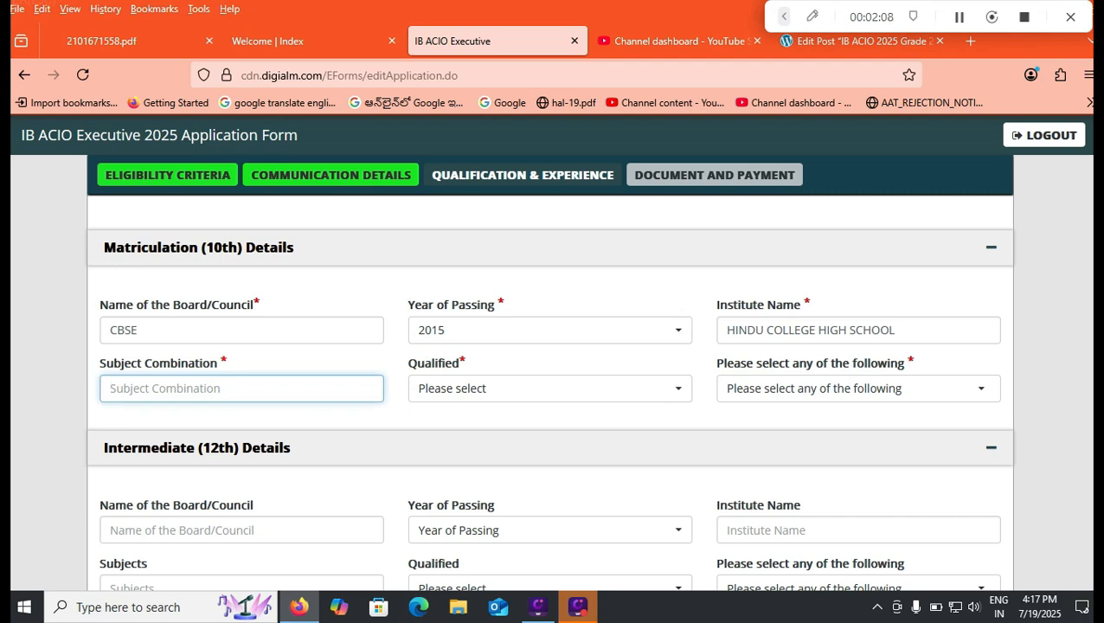
pyautogui.write('GENERAL')
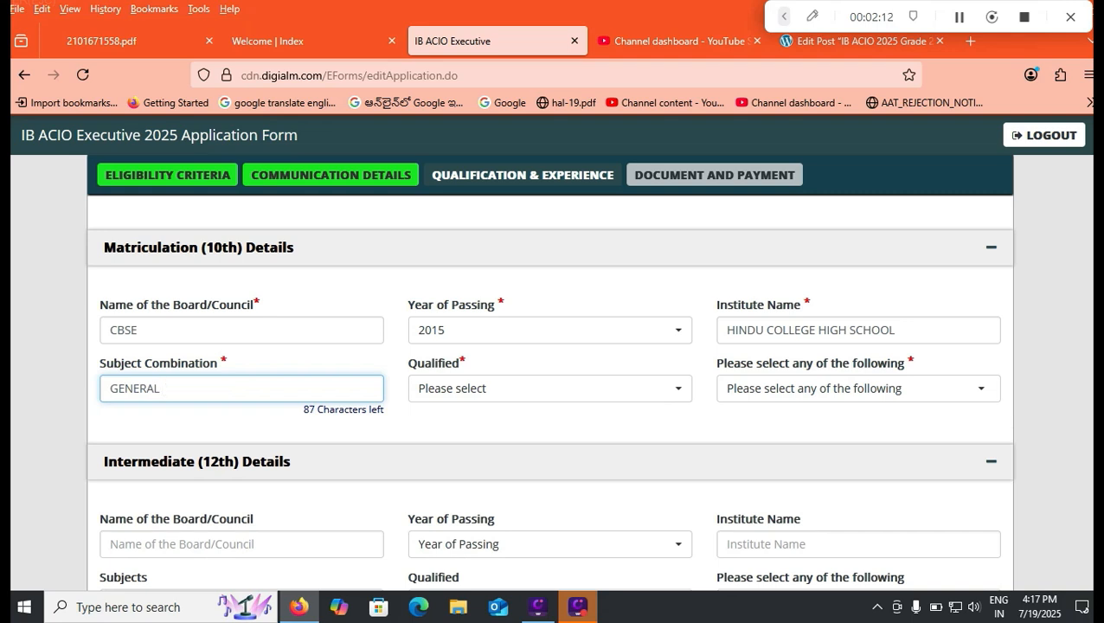
pyautogui.click(550, 388)
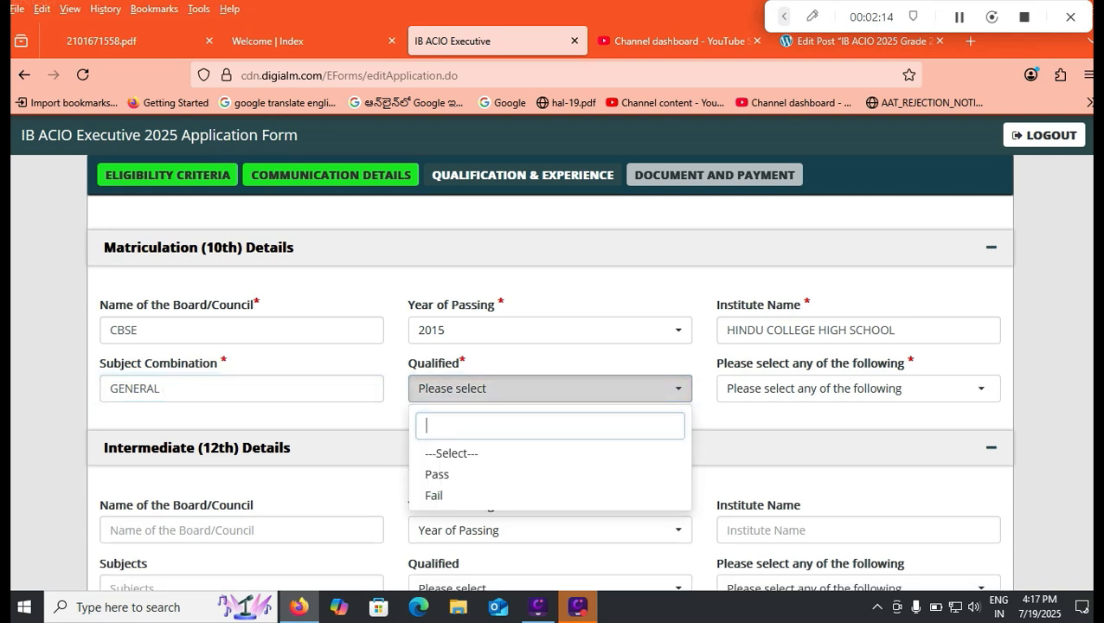
pyautogui.click(437, 474)
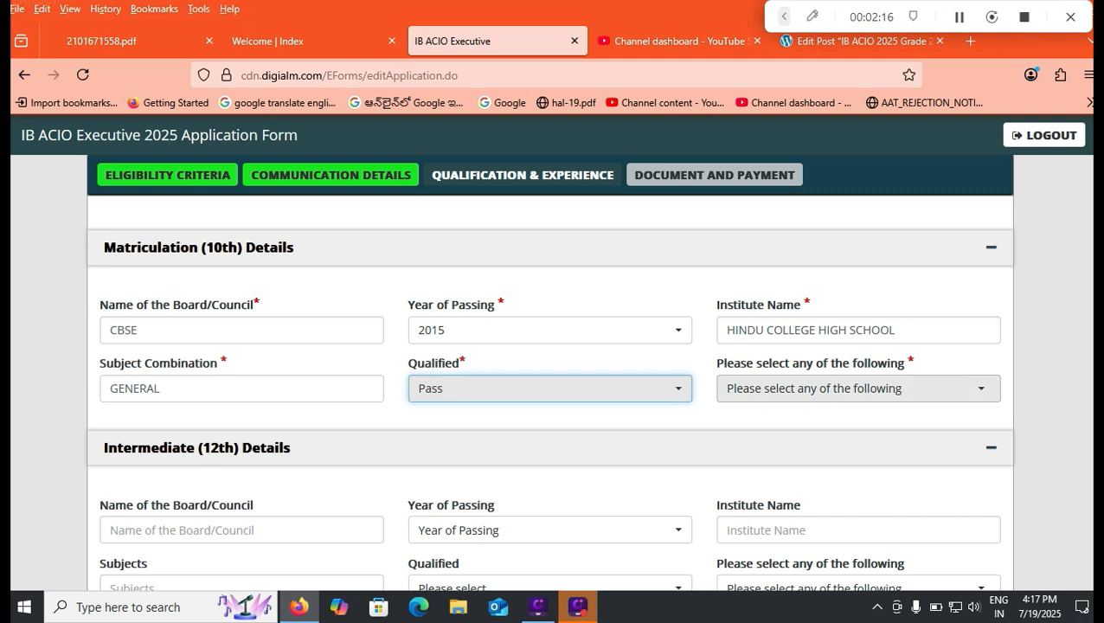
# - Choose CGPA as the matriculation marks format and enter 8.5 as the CGPA obtained
pyautogui.click(857, 388)
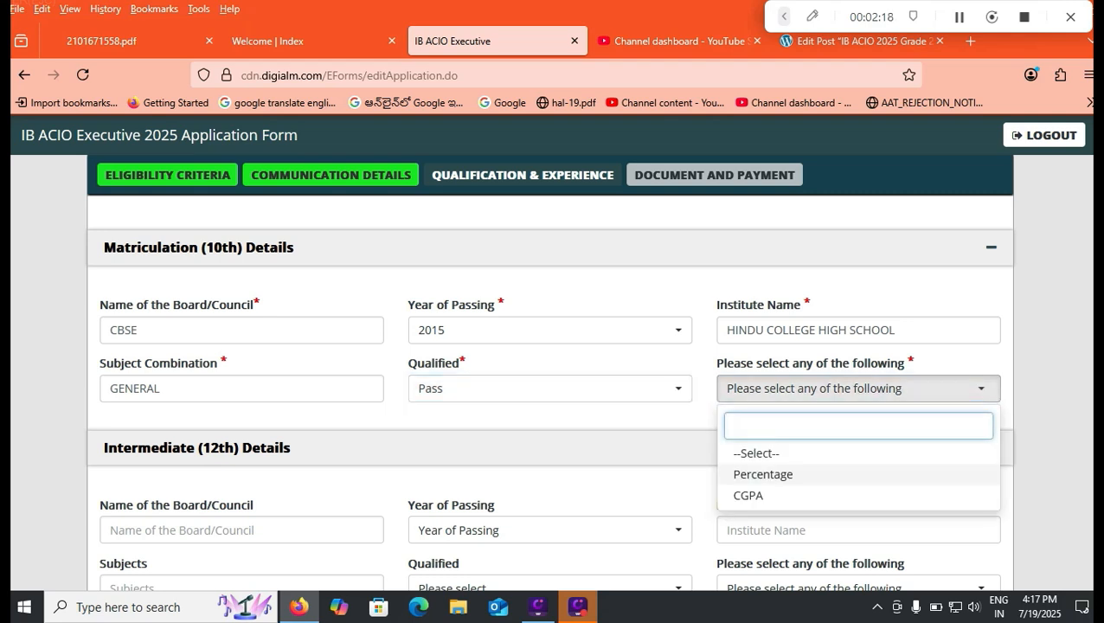
pyautogui.click(747, 495)
pyautogui.click(241, 447)
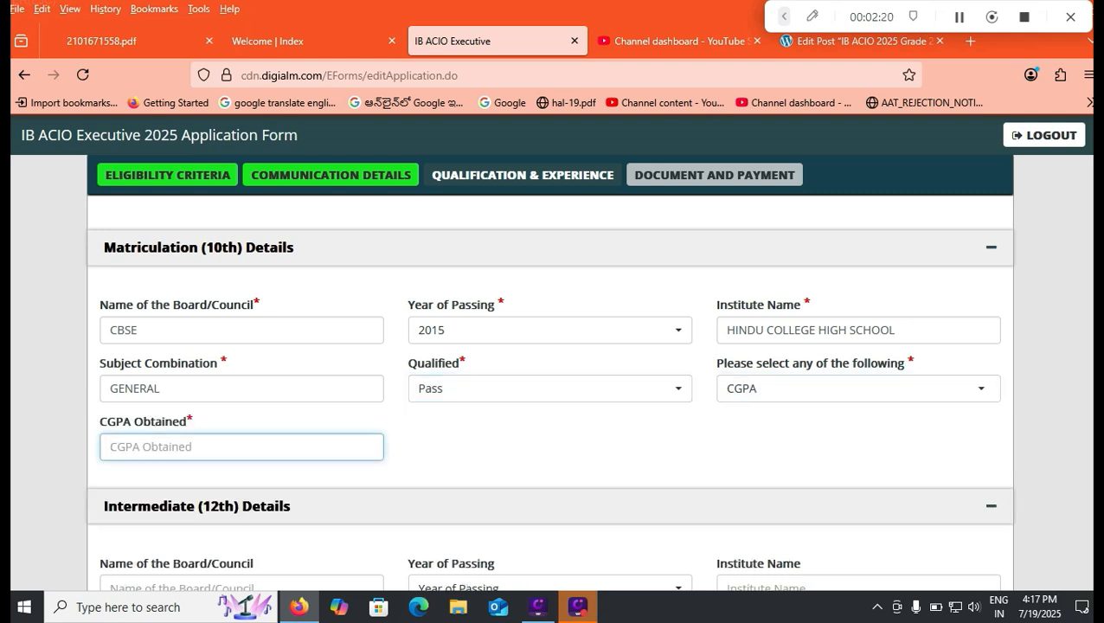
pyautogui.write('8.5')
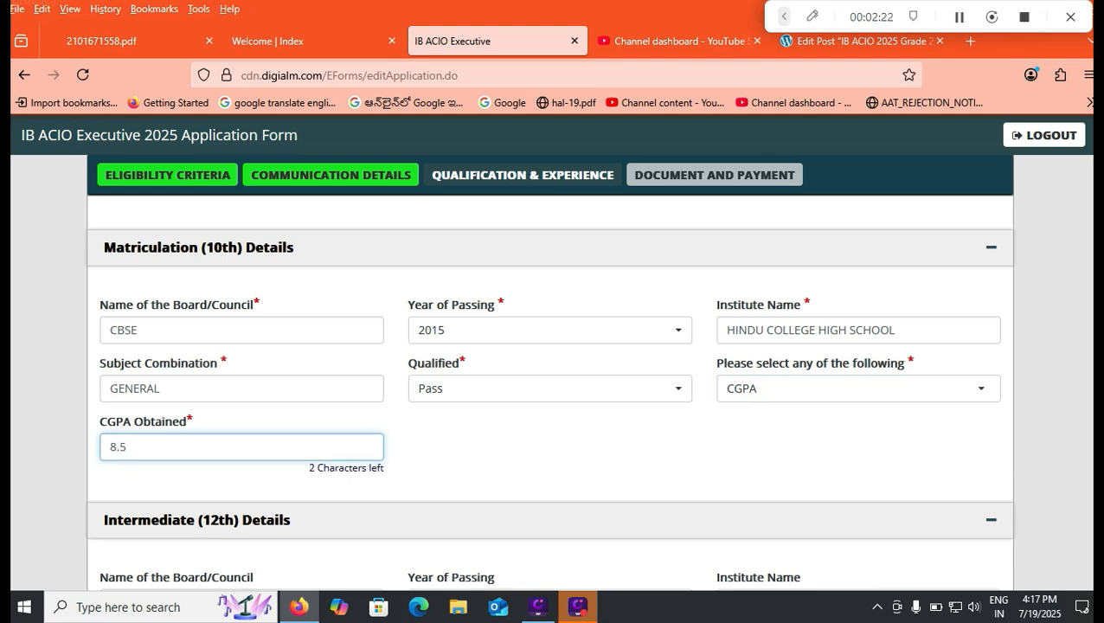
pyautogui.press('Tab')
# - Switch the matriculation marks format to Percentage and enter 80 as the percentage of marks obtained
pyautogui.click(859, 388)
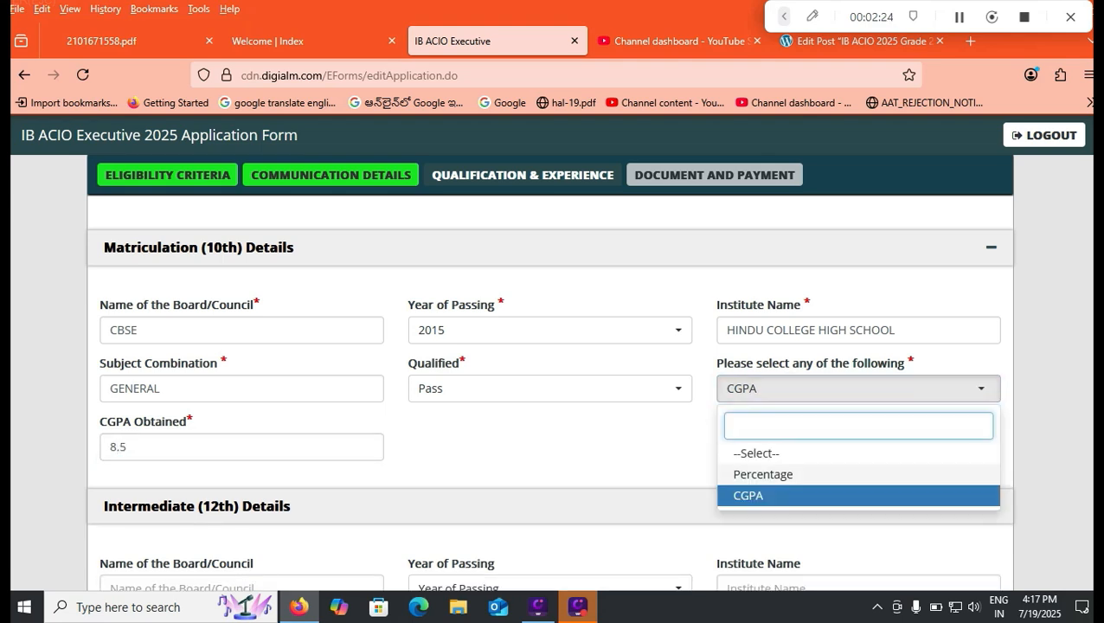
pyautogui.click(765, 474)
pyautogui.click(241, 446)
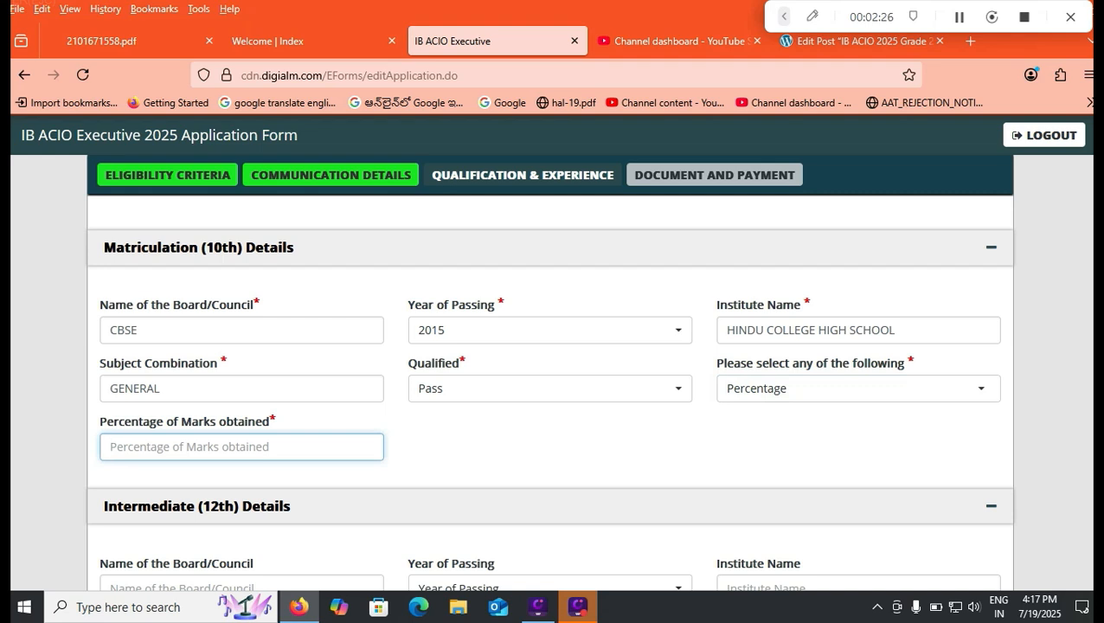
pyautogui.write('8.0')
pyautogui.press('BackSpace')
pyautogui.press('BackSpace')
pyautogui.write('0')
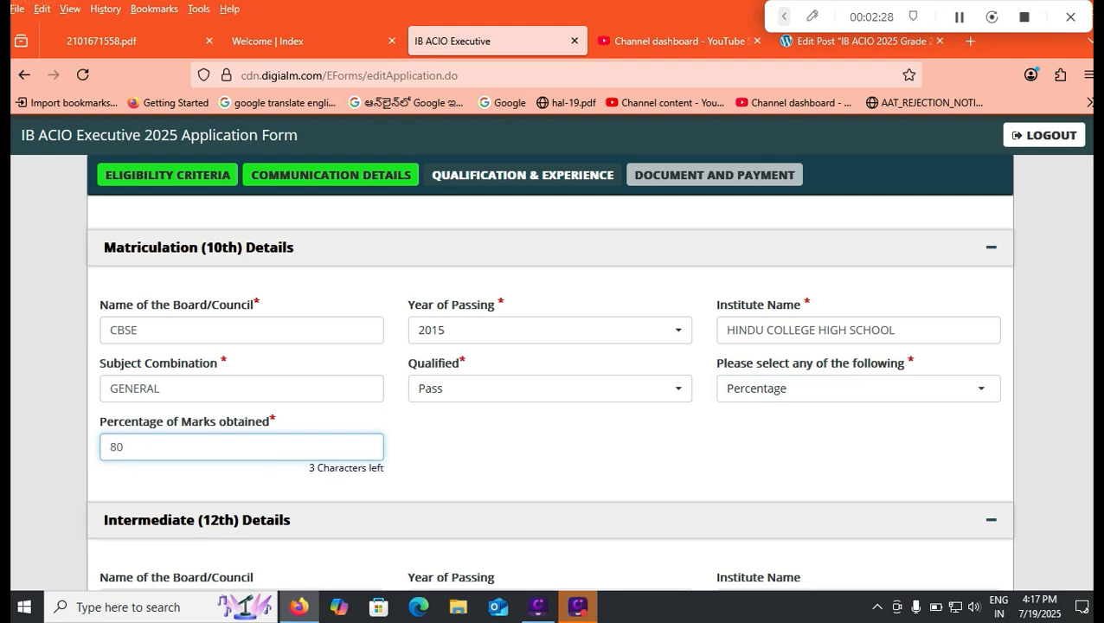
pyautogui.write('..')
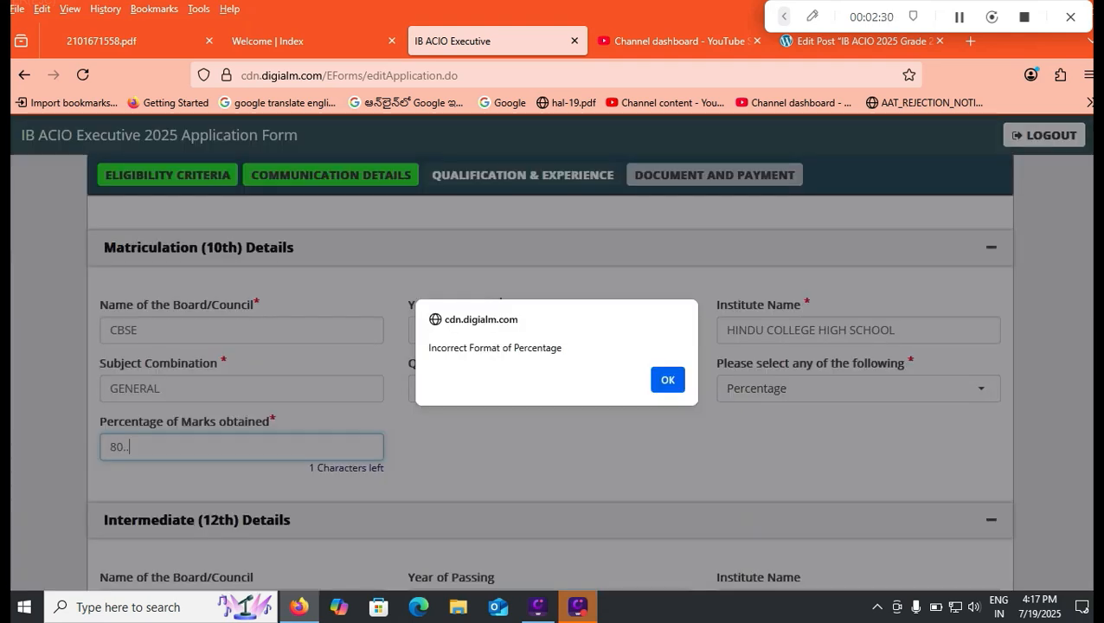
pyautogui.press('Return')
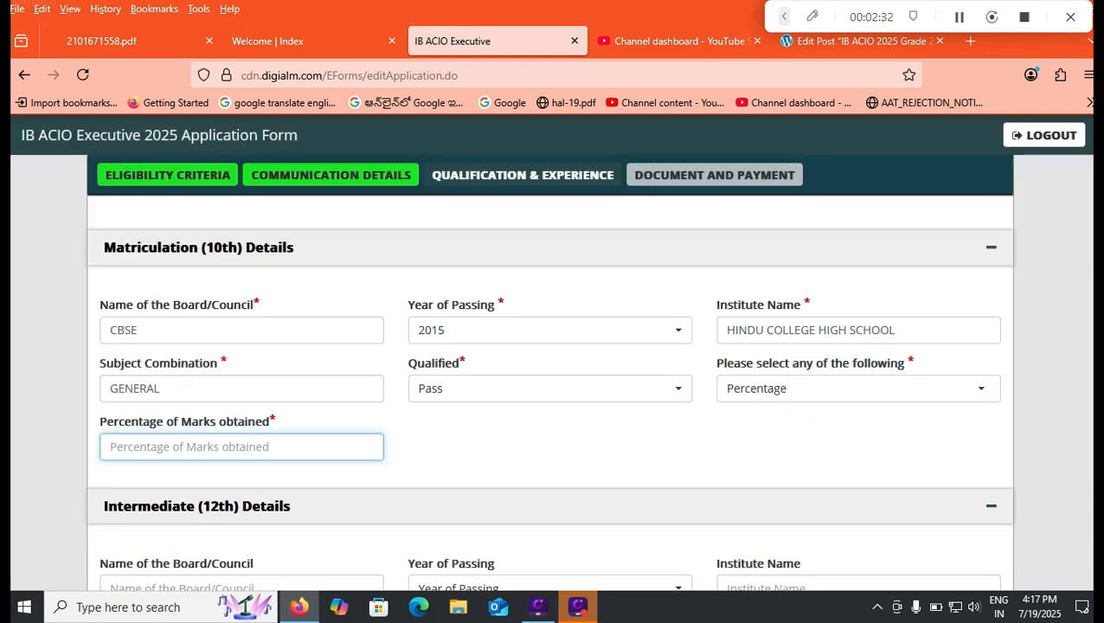
pyautogui.write('80')
pyautogui.press('Tab')
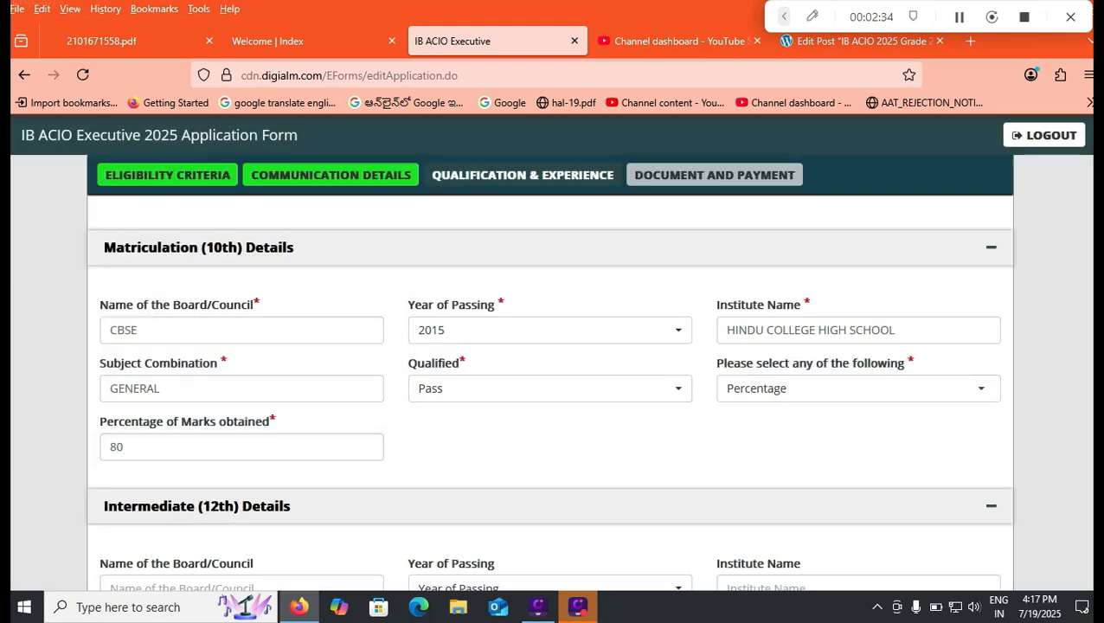
# - Enter APBIE as the board in the Intermediate (12th) details and set the year of passing to 2018
pyautogui.scroll(-3, 551, 403)
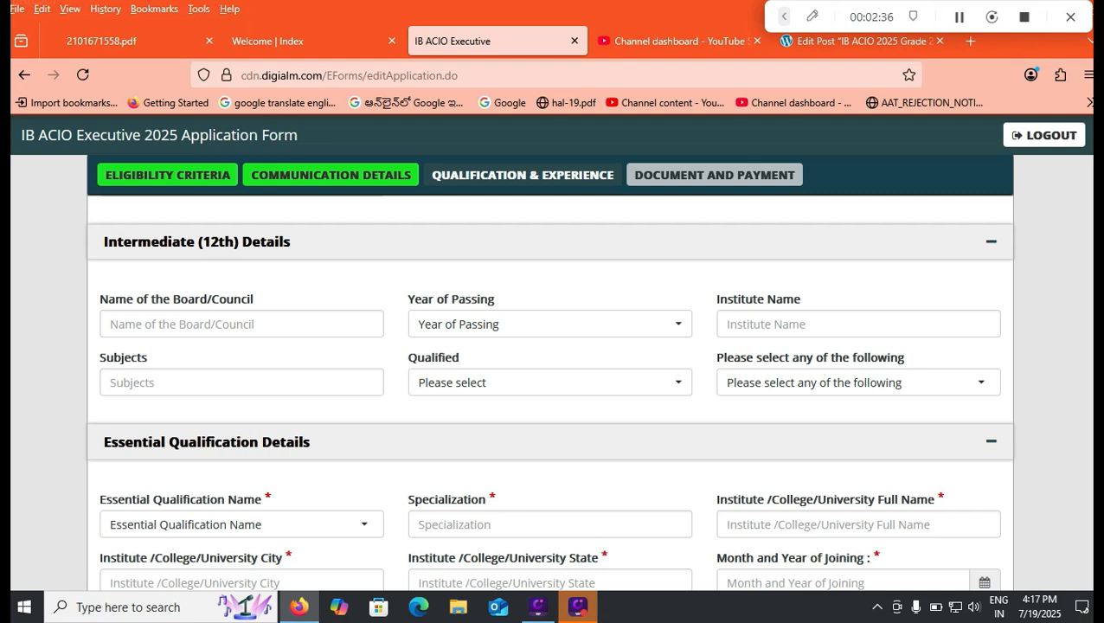
pyautogui.click(242, 324)
pyautogui.write('AP')
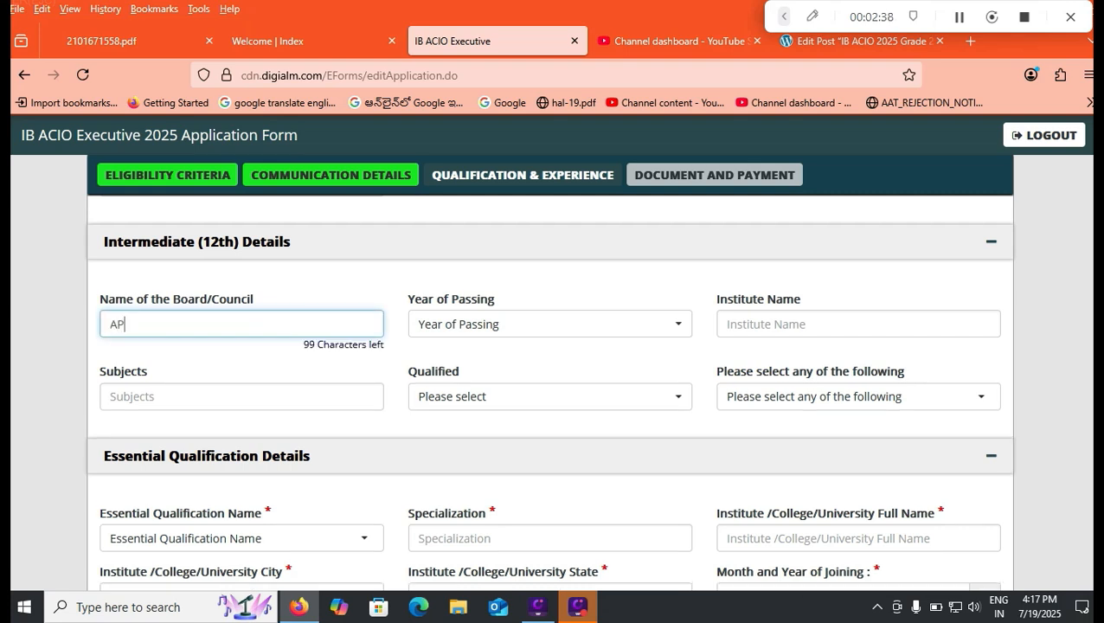
pyautogui.write('BIE')
pyautogui.press('Tab')
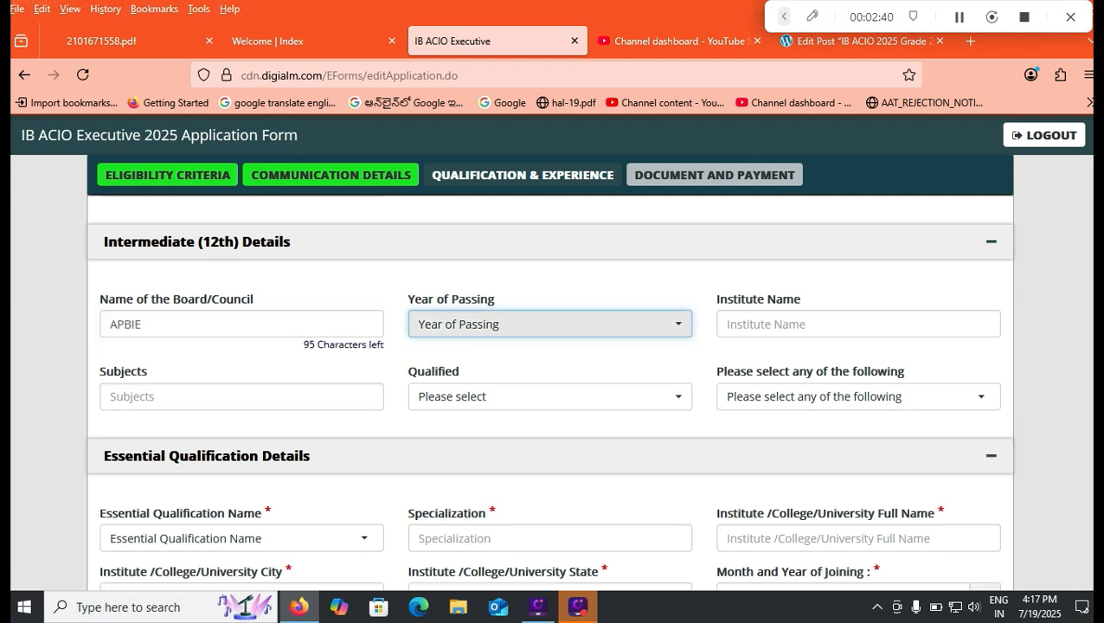
pyautogui.click(551, 324)
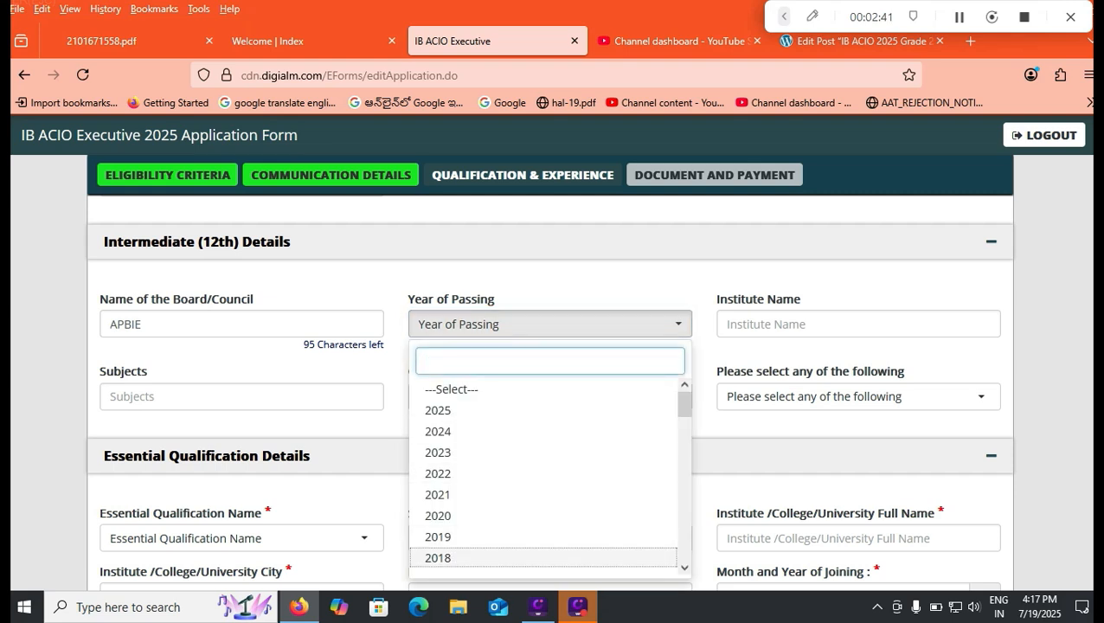
pyautogui.click(519, 558)
# - Enter HINDU COLLEGE as the intermediate institute name and PHYSICS MATHS CHEMISTRY as the subjects
pyautogui.press('Tab')
pyautogui.write('HIN')
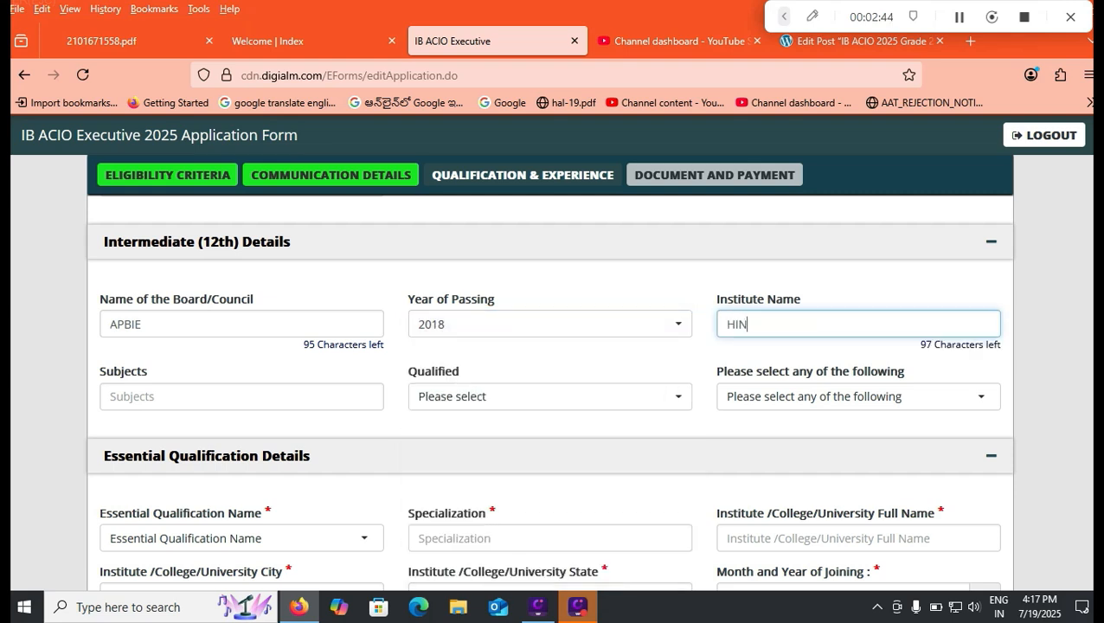
pyautogui.write('DU COLLEGE')
pyautogui.press('Tab')
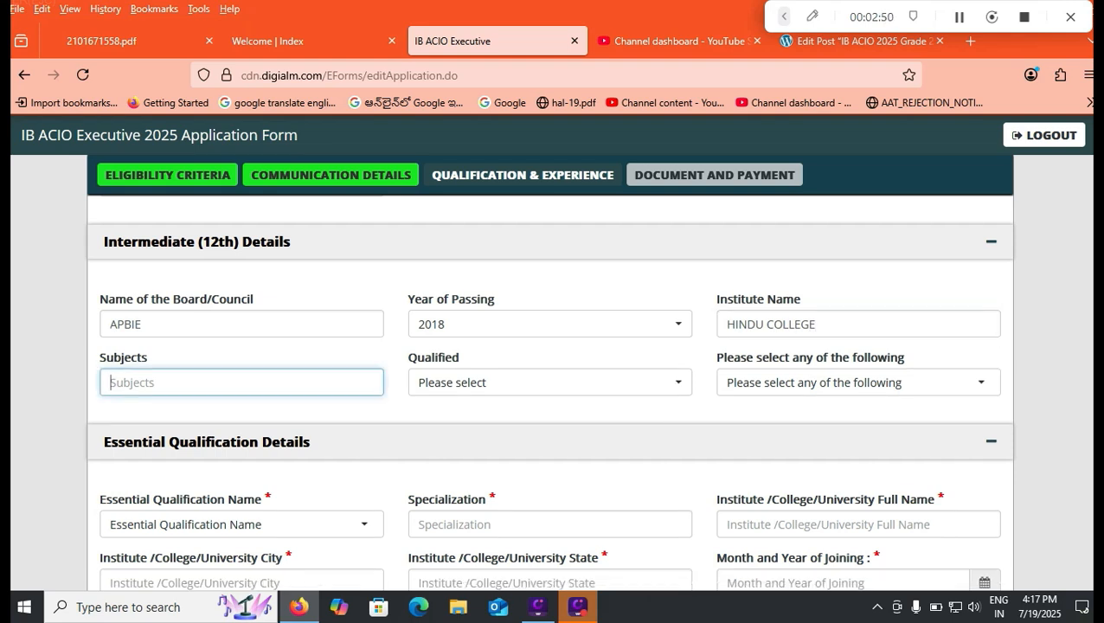
pyautogui.write('PHYSI')
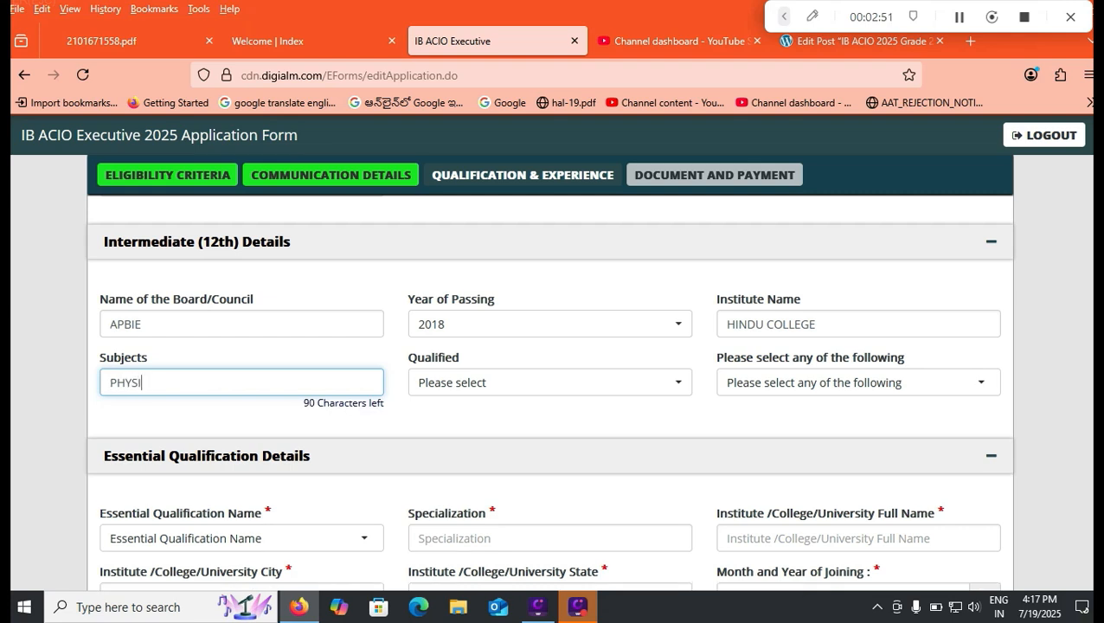
pyautogui.write('CS MATHS CHEMISTRY')
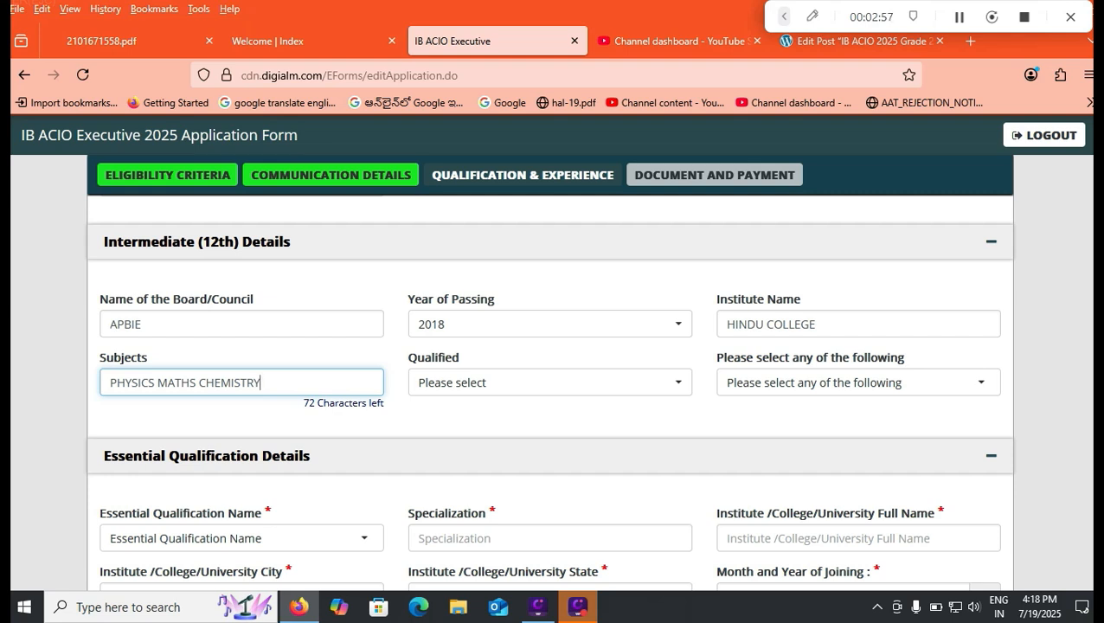
# - Set the Qualified status in the Intermediate (12th) details to Pass
pyautogui.press('Tab')
pyautogui.press('space')
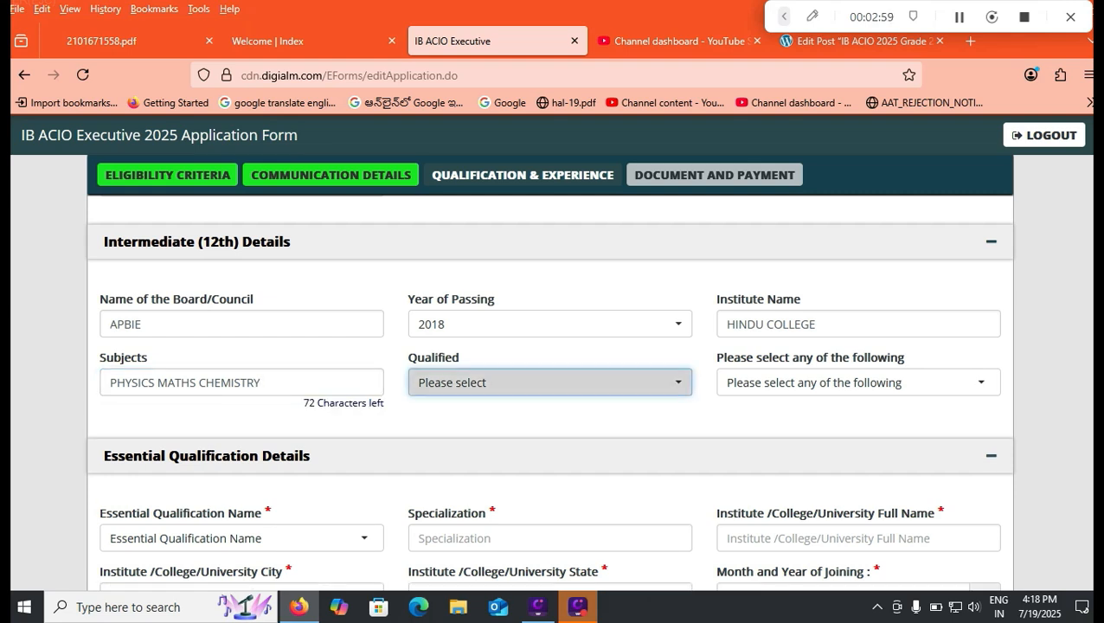
pyautogui.press('Down')
pyautogui.press('Return')
# - Choose CGPA as the intermediate marks format and enter 7.5 as the CGPA obtained
pyautogui.press('Tab')
pyautogui.press('space')
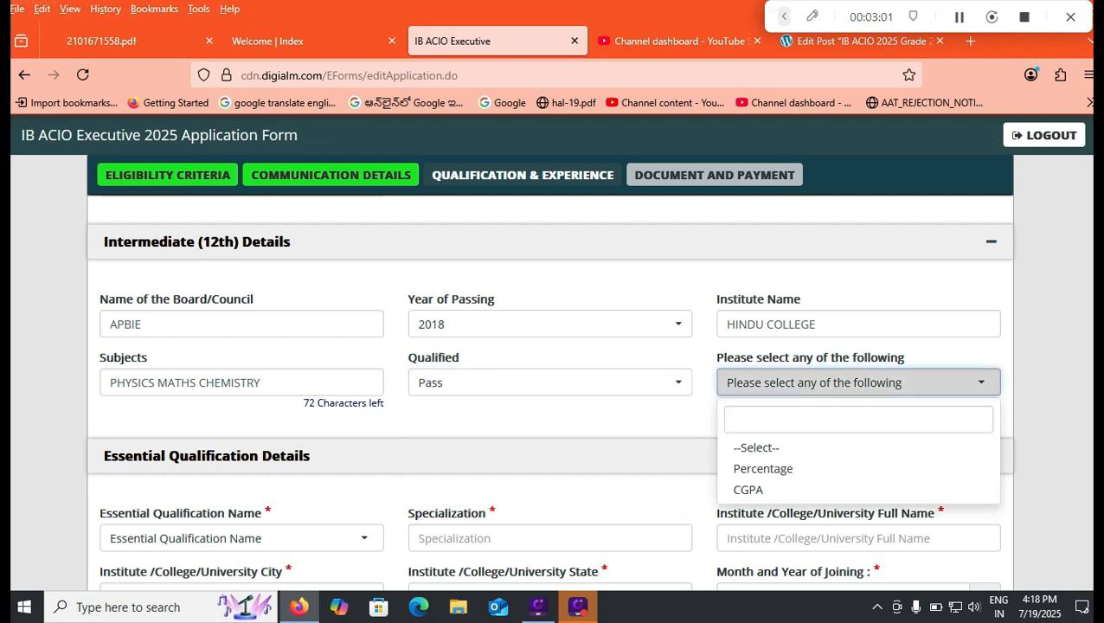
pyautogui.press('Down')
pyautogui.press('Down')
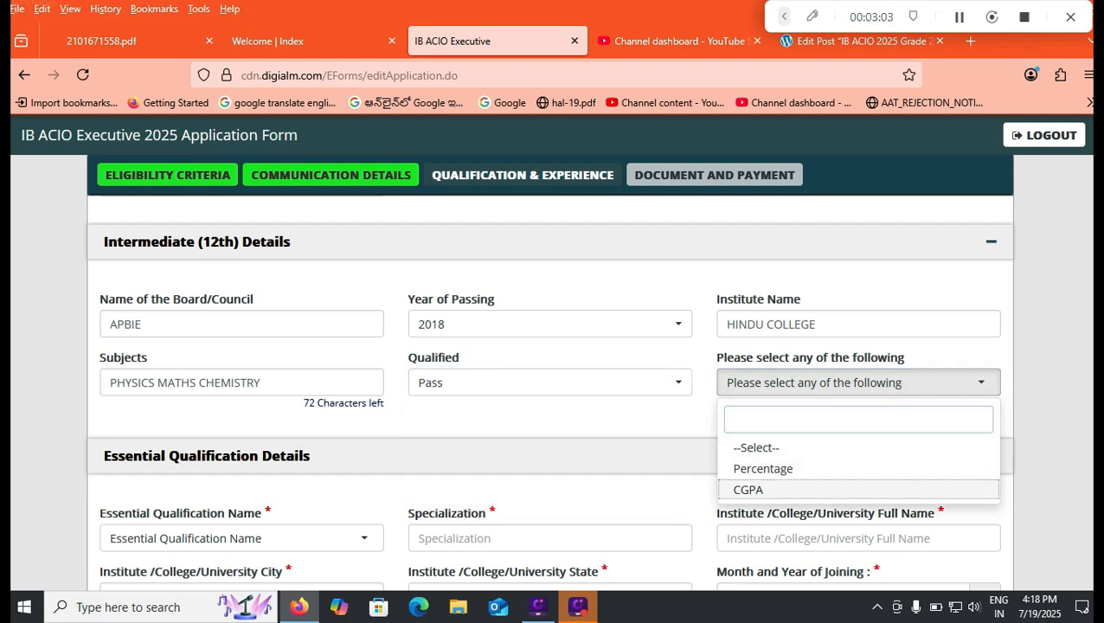
pyautogui.press('Return')
pyautogui.press('Tab')
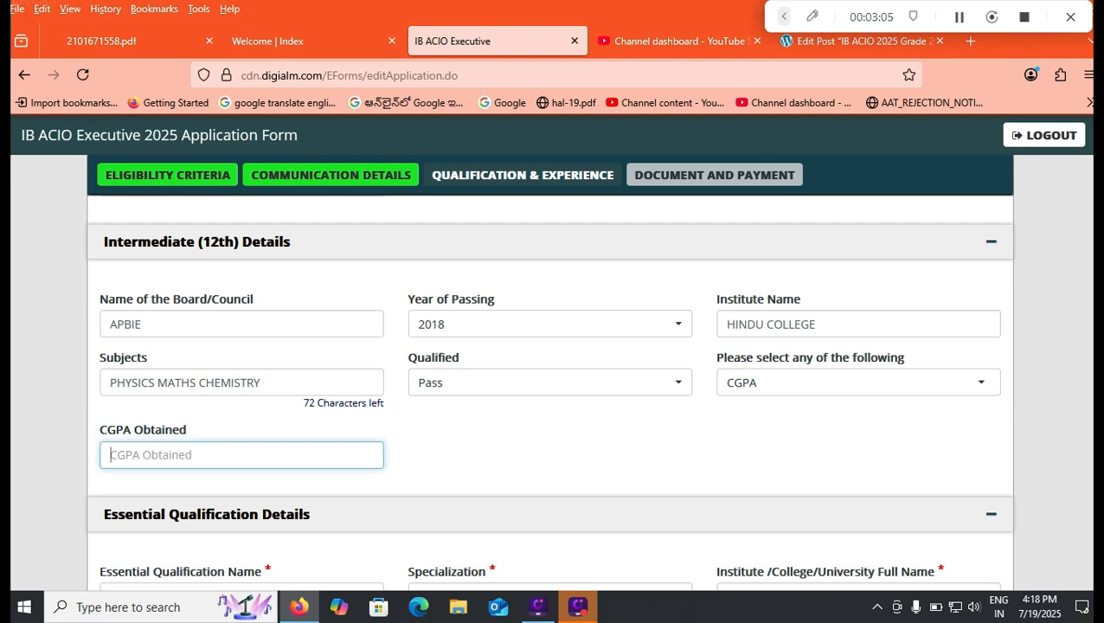
pyautogui.write('7.5')
pyautogui.press('Tab')
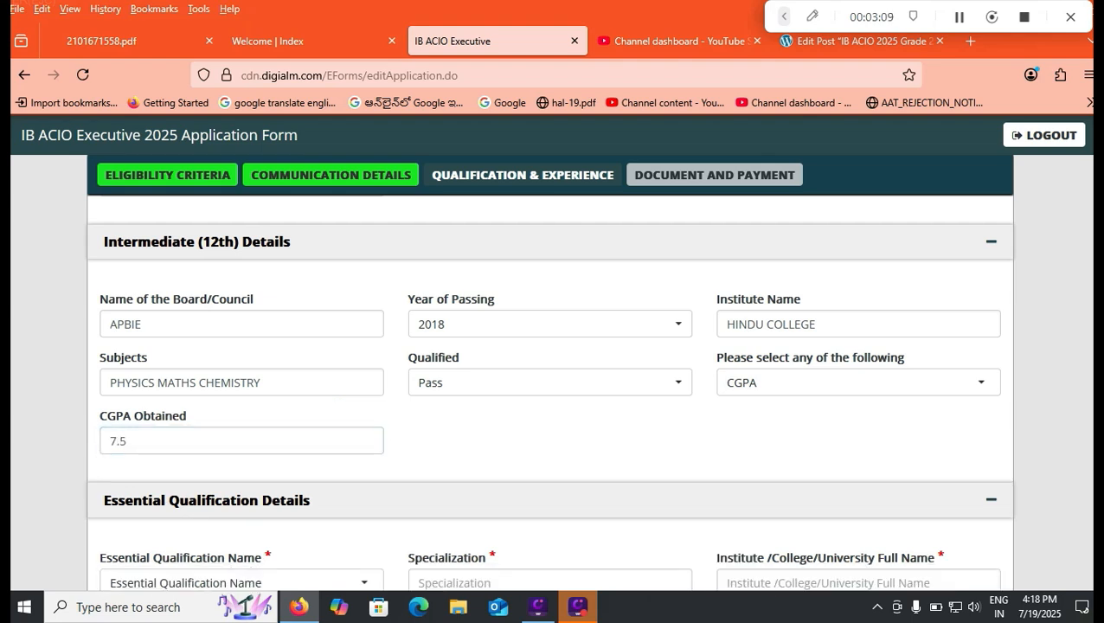
# - Set the essential qualification to Graduation or Equivalent from recognized University, with COMPUTER SCIENCE as the specialization
pyautogui.scroll(-2, 550, 394)
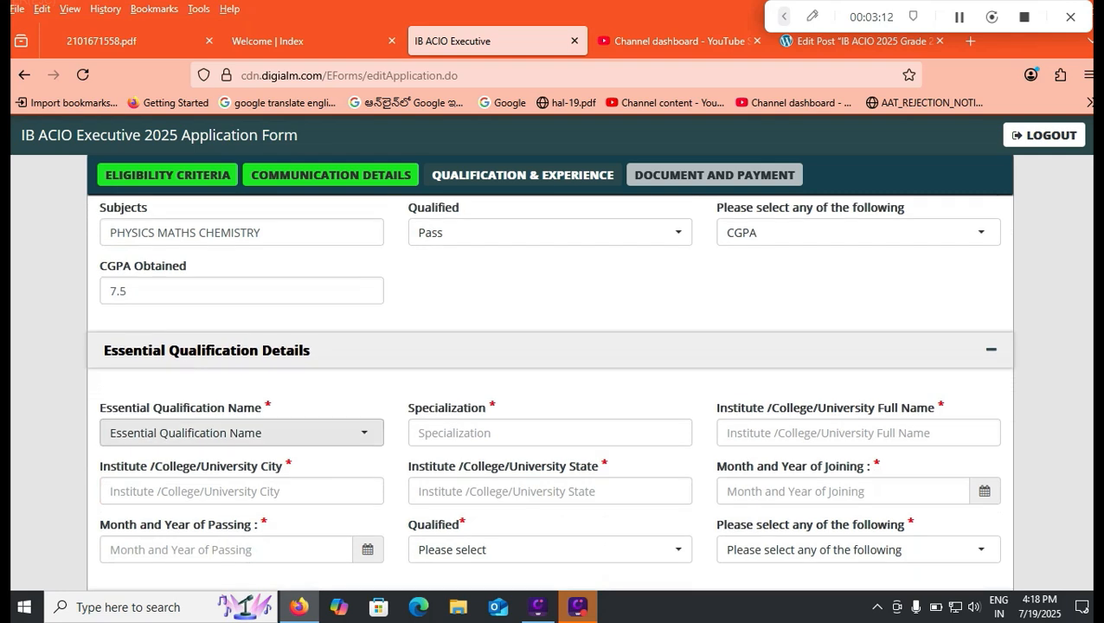
pyautogui.click(333, 437)
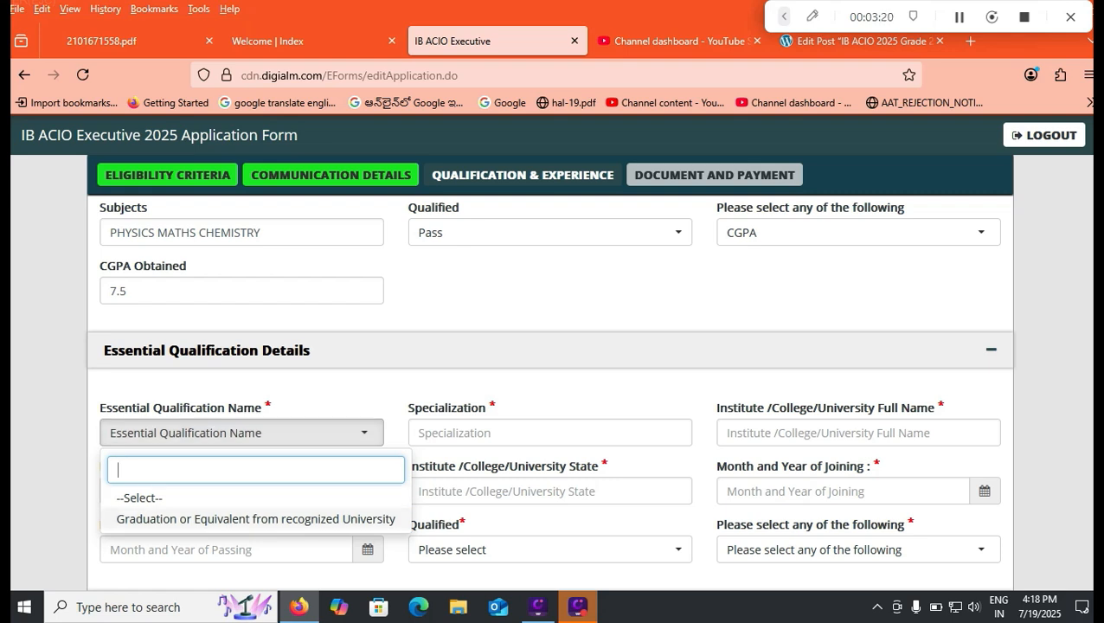
pyautogui.click(255, 518)
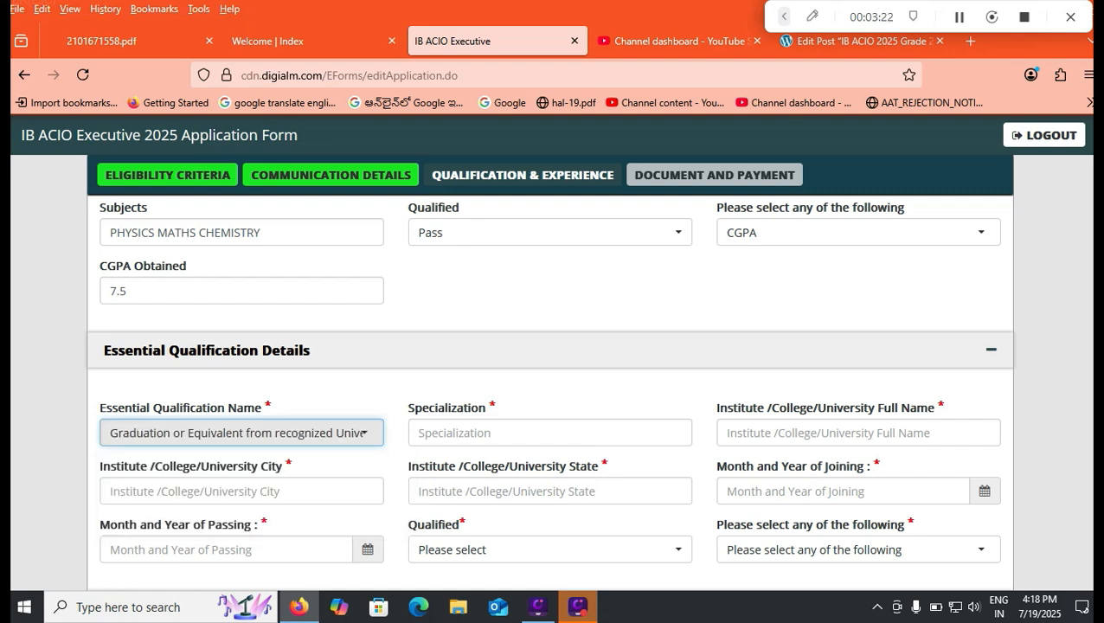
pyautogui.click(550, 433)
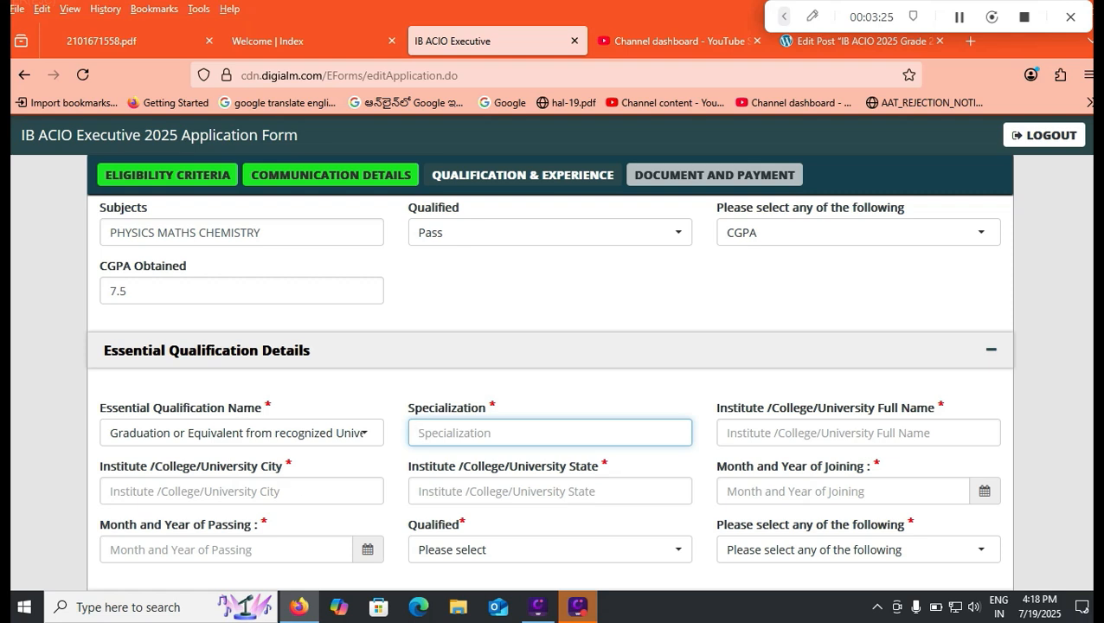
pyautogui.write('COMPUTER')
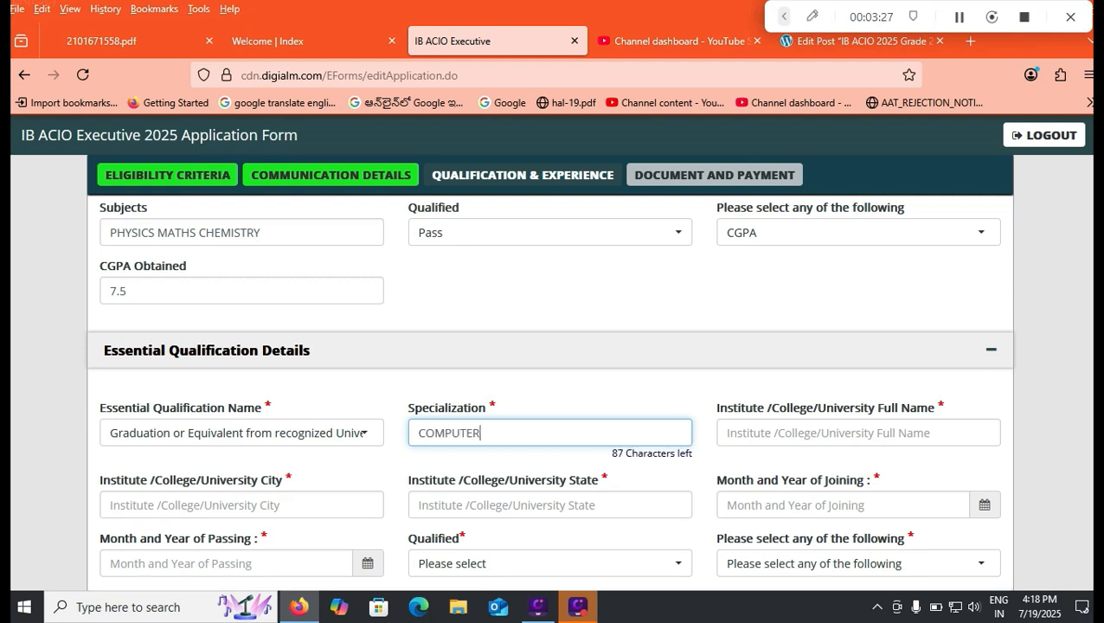
pyautogui.write(' SCIENCE')
# - Enter NAGARJUNA UNIVERSITY as the institute's full name in the Essential Qualification details
pyautogui.click(859, 432)
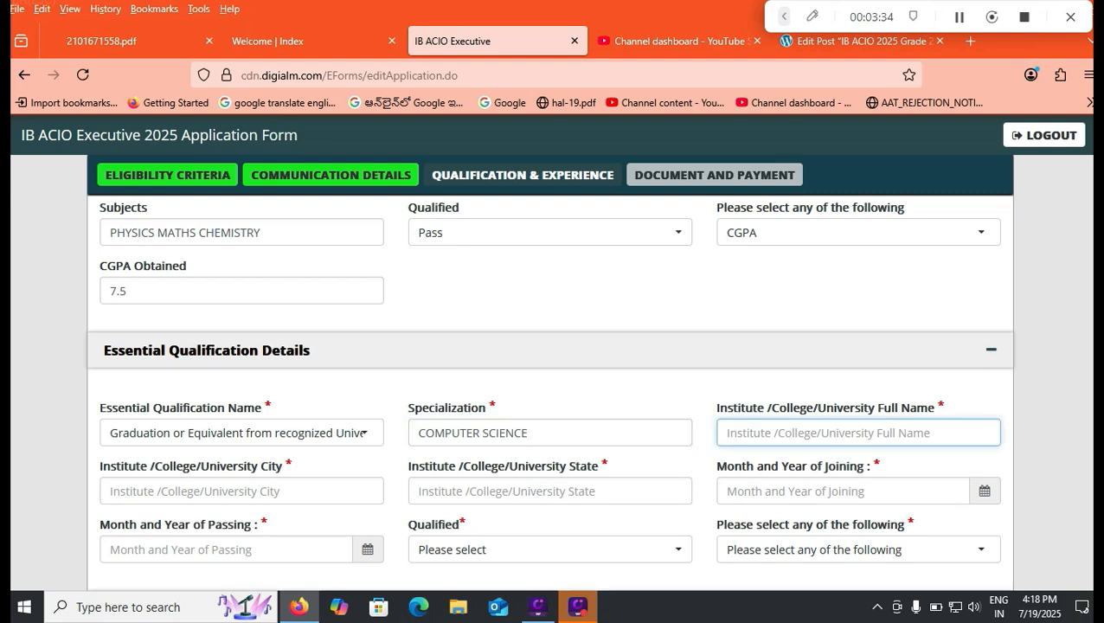
pyautogui.write('NAG')
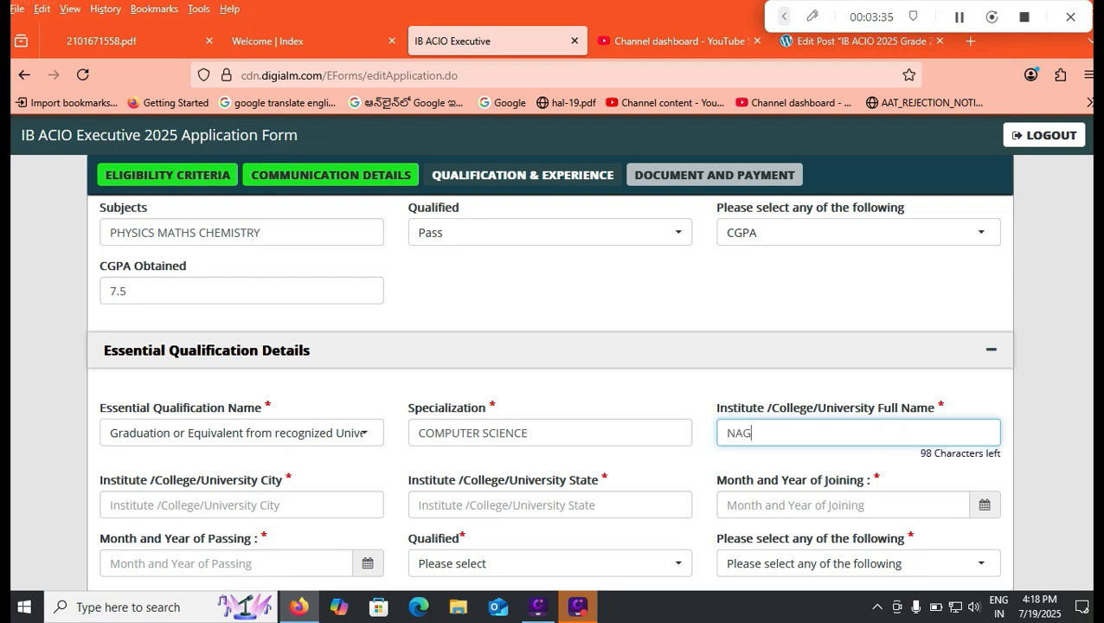
pyautogui.write('ARJUNA UNIVERSITY')
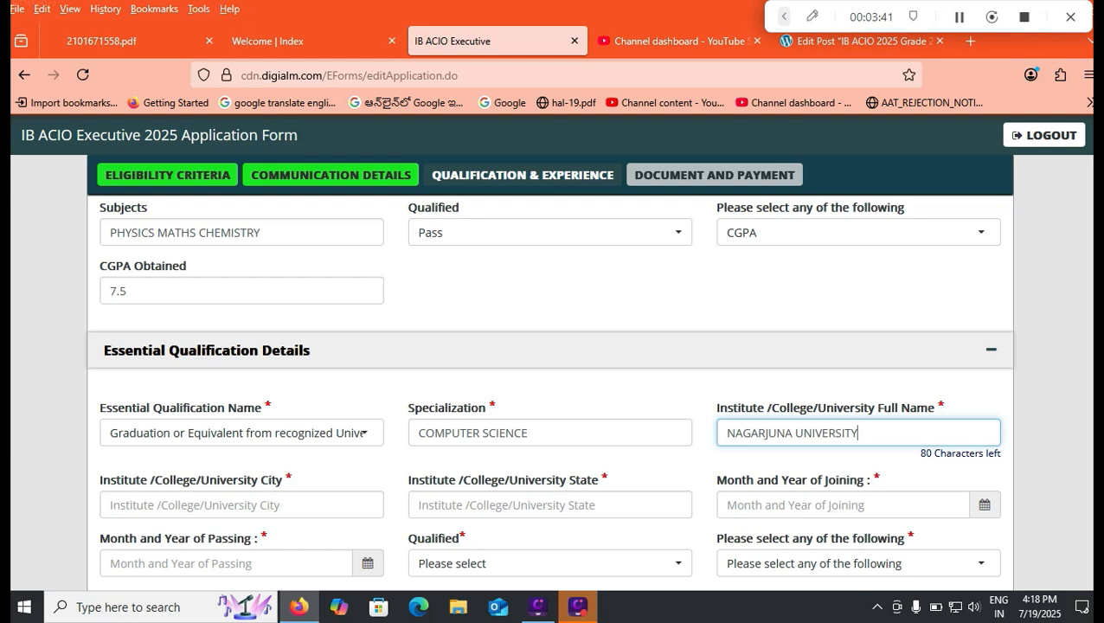
# - Enter GUNTUR as the university city and ANDHRA PRADESH as the university state
pyautogui.press('Tab')
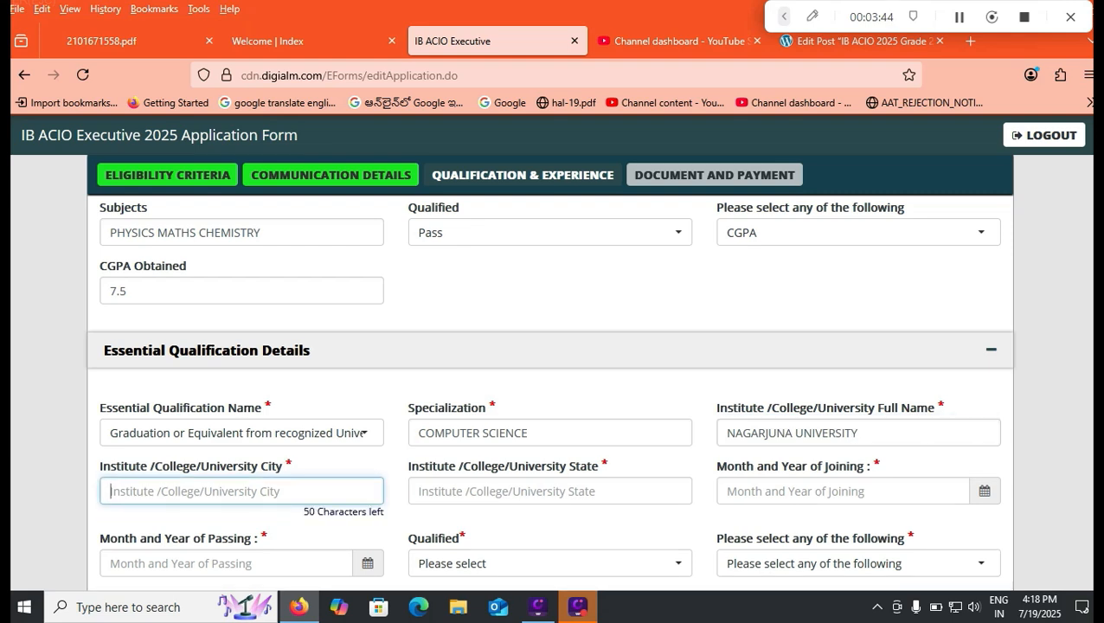
pyautogui.write('GUNTUR')
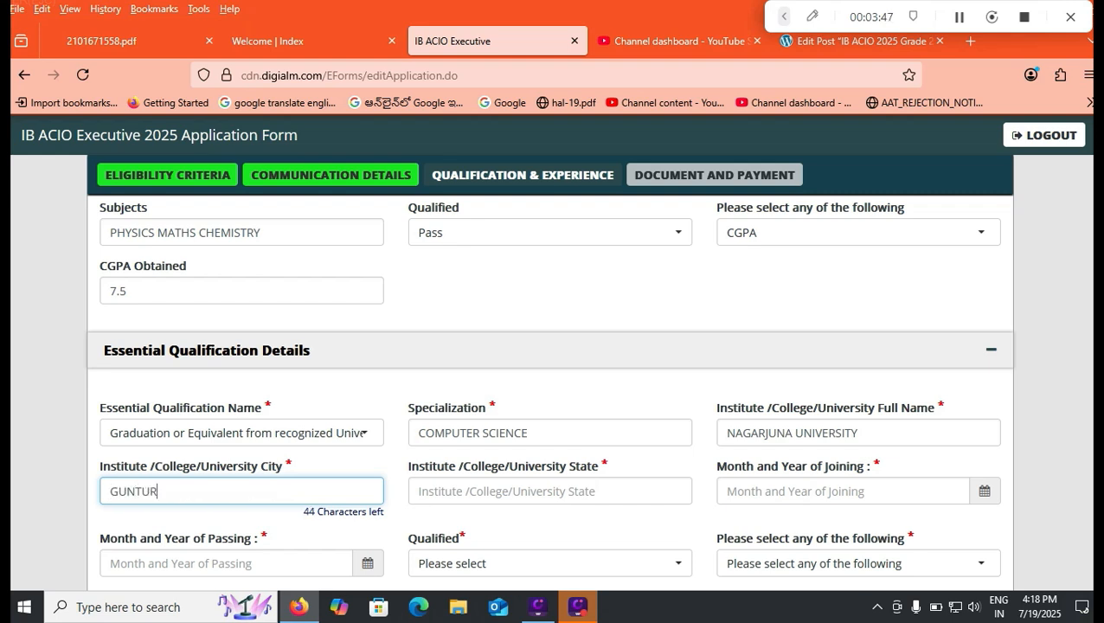
pyautogui.press('Tab')
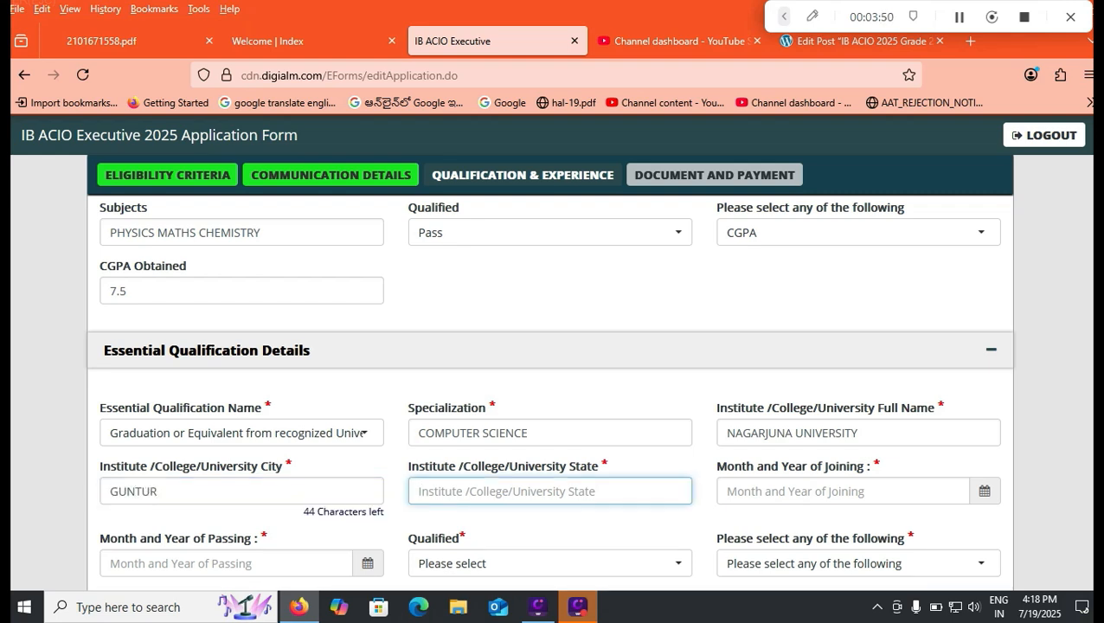
pyautogui.write('ANDHRA PRADESH')
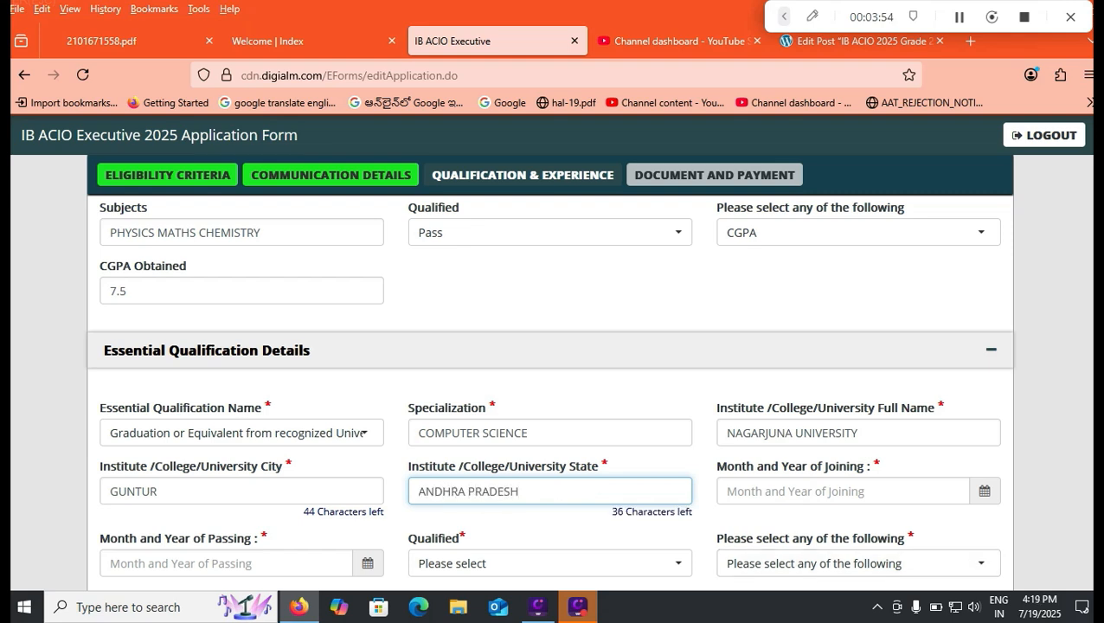
# - Set the essential qualification's month and year of joining to 01/2019 and of passing to 06/2024
pyautogui.press('Tab')
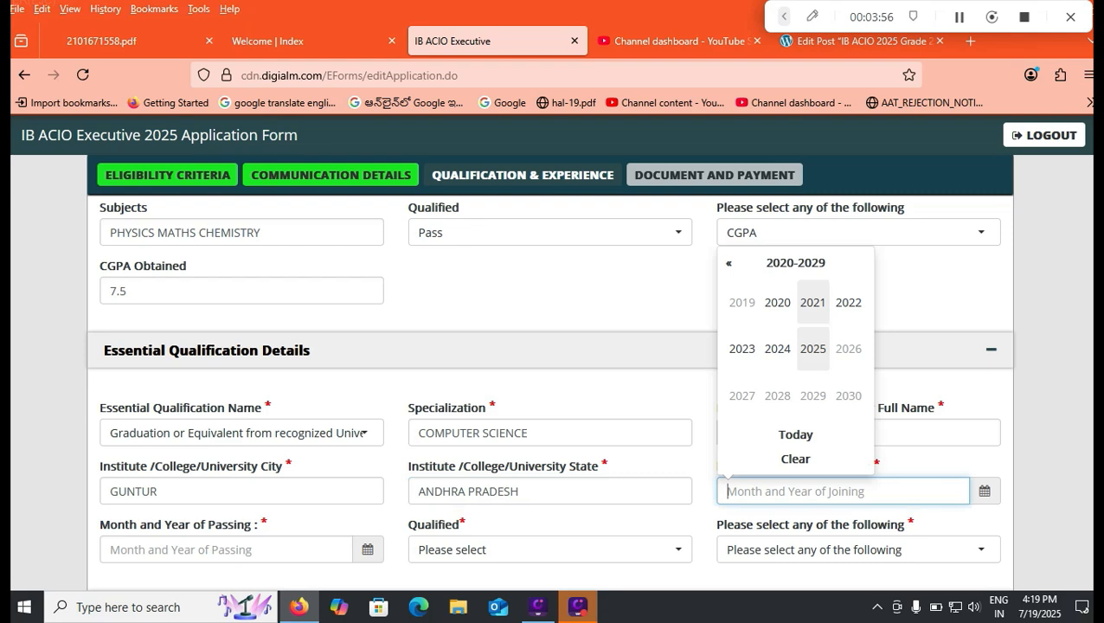
pyautogui.click(741, 302)
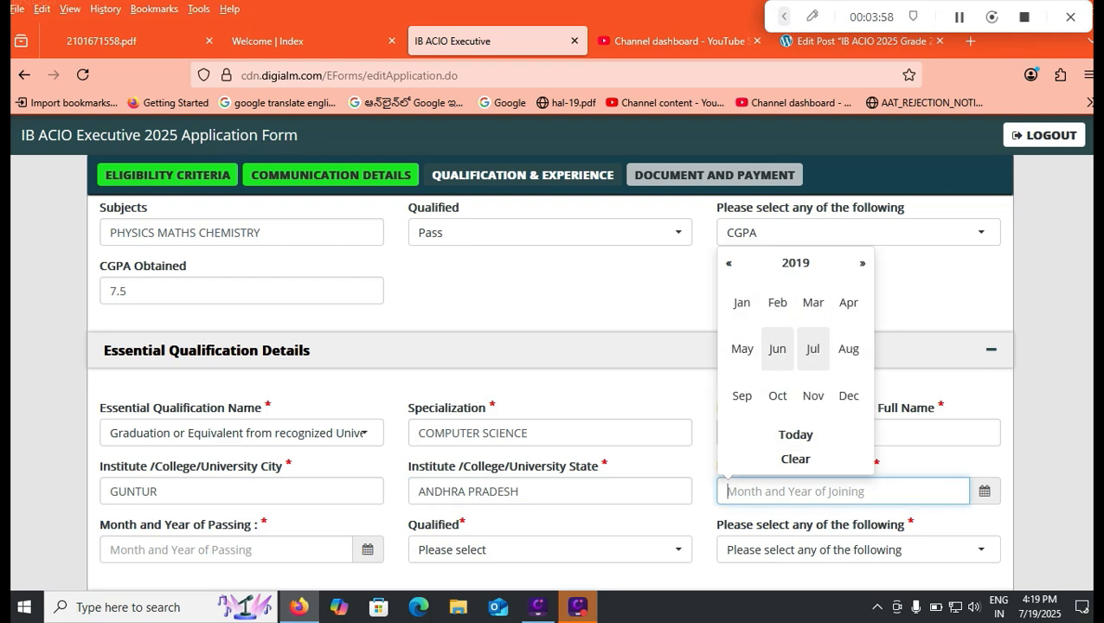
pyautogui.click(741, 302)
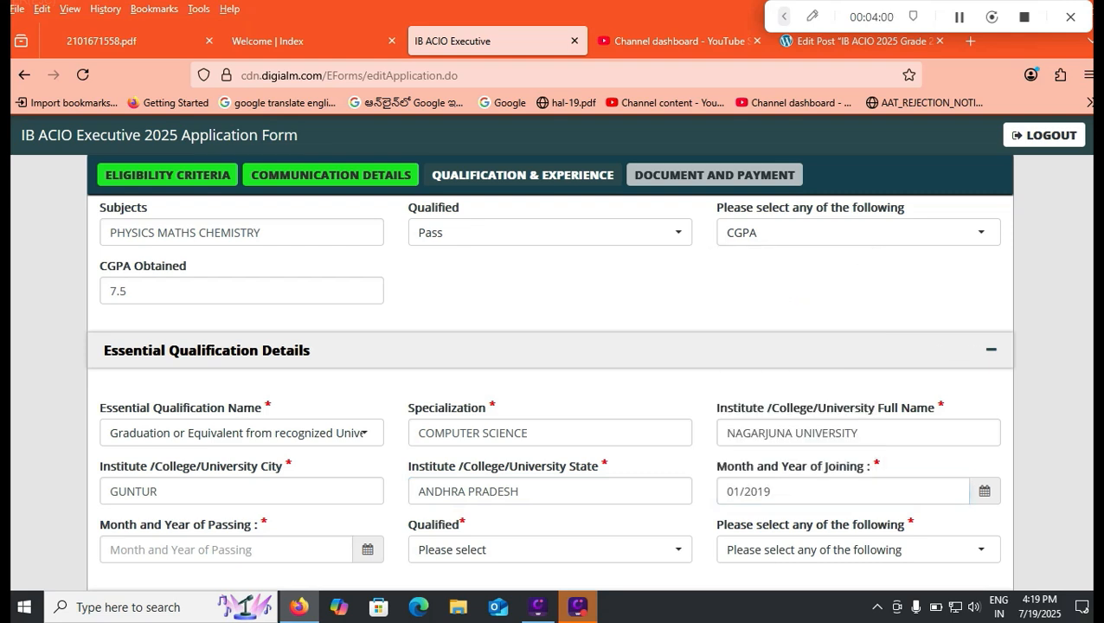
pyautogui.click(226, 550)
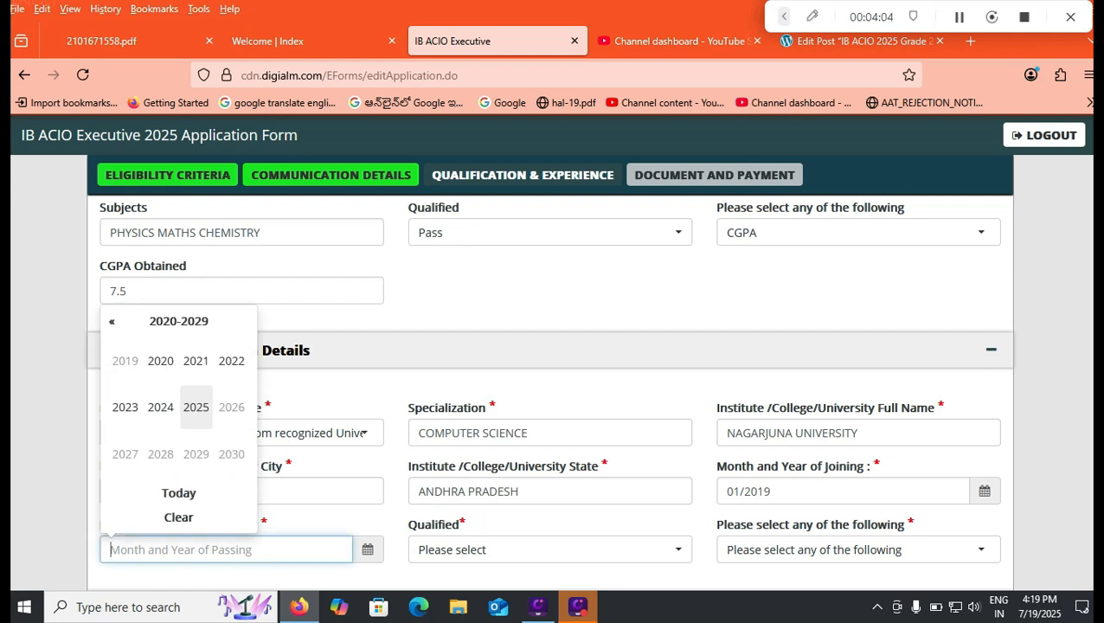
pyautogui.click(160, 407)
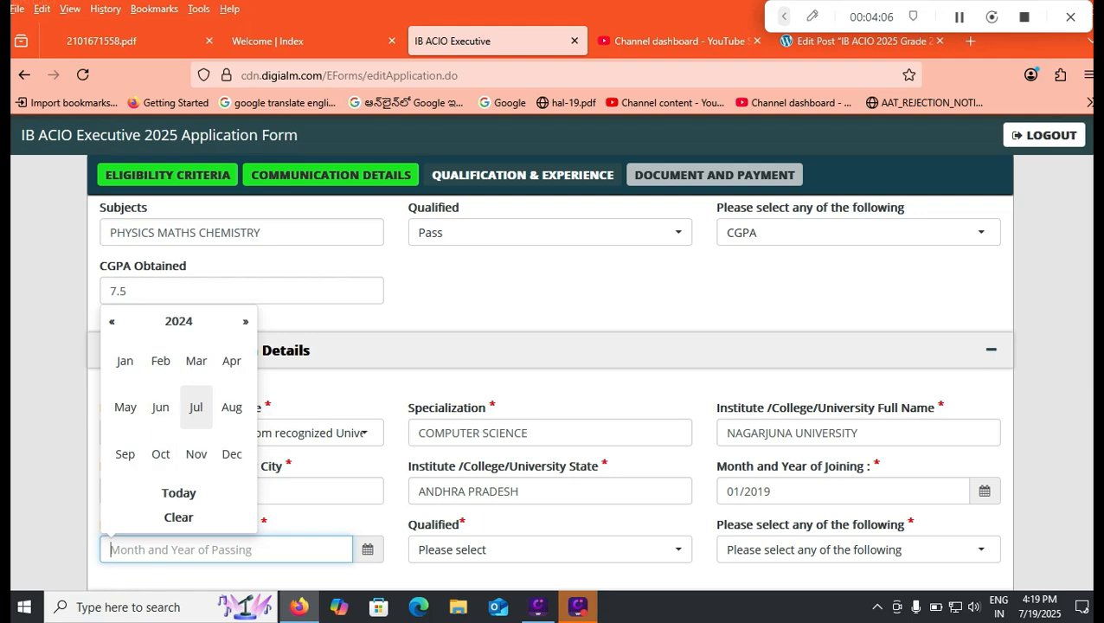
pyautogui.click(160, 406)
# - Mark the essential qualification as Pass and choose Percentage, entering 80 as the percentage of marks obtained
pyautogui.click(550, 549)
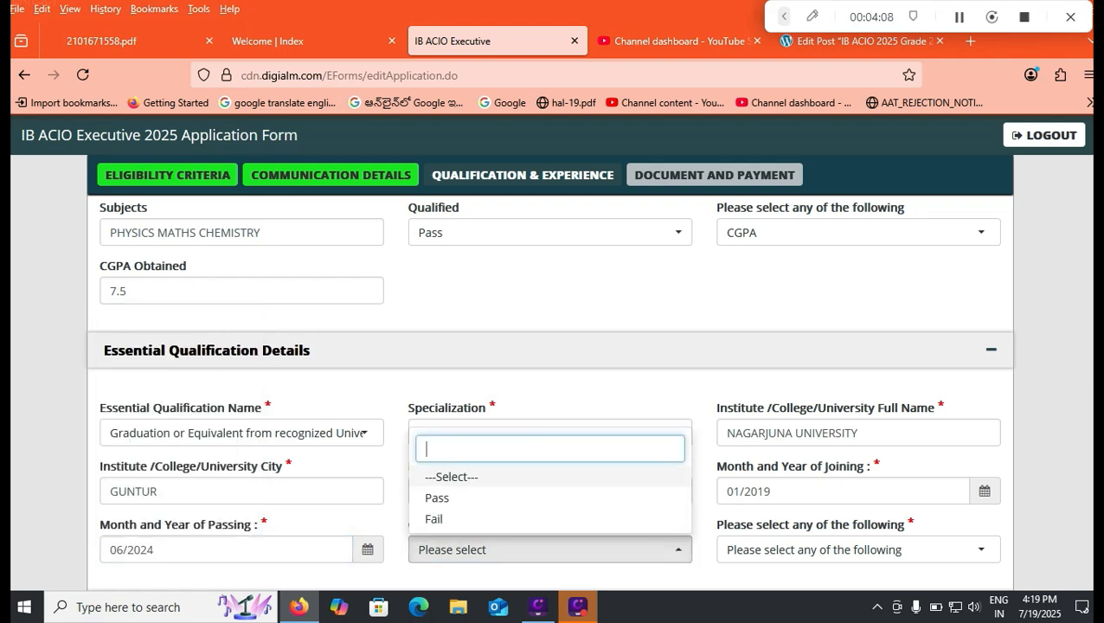
pyautogui.click(433, 497)
pyautogui.scroll(-5, 551, 390)
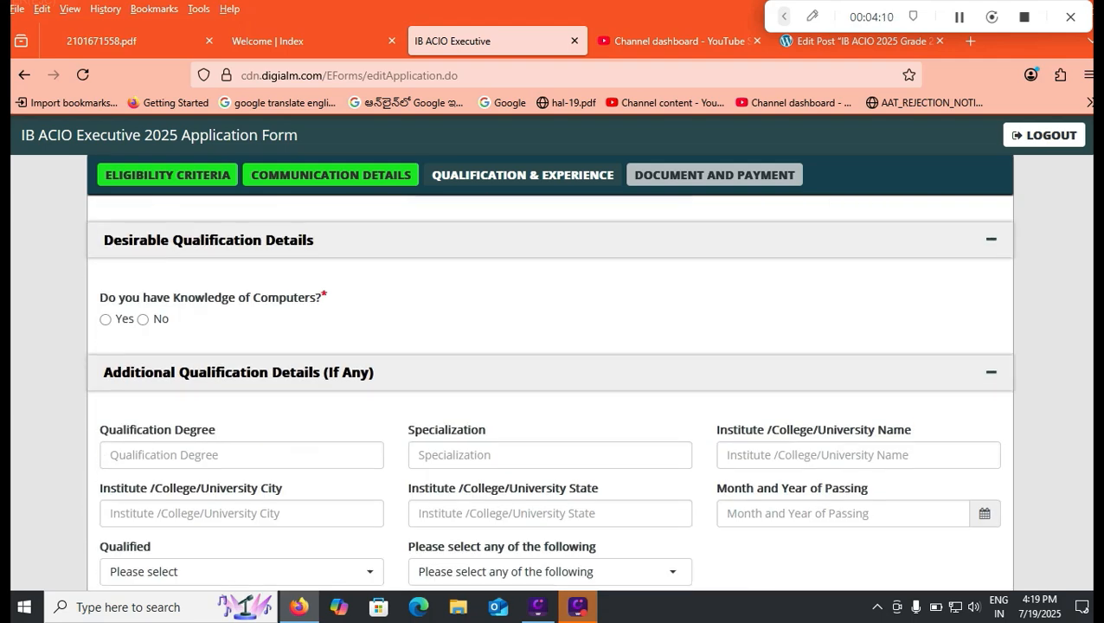
pyautogui.scroll(4, 551, 390)
pyautogui.click(858, 398)
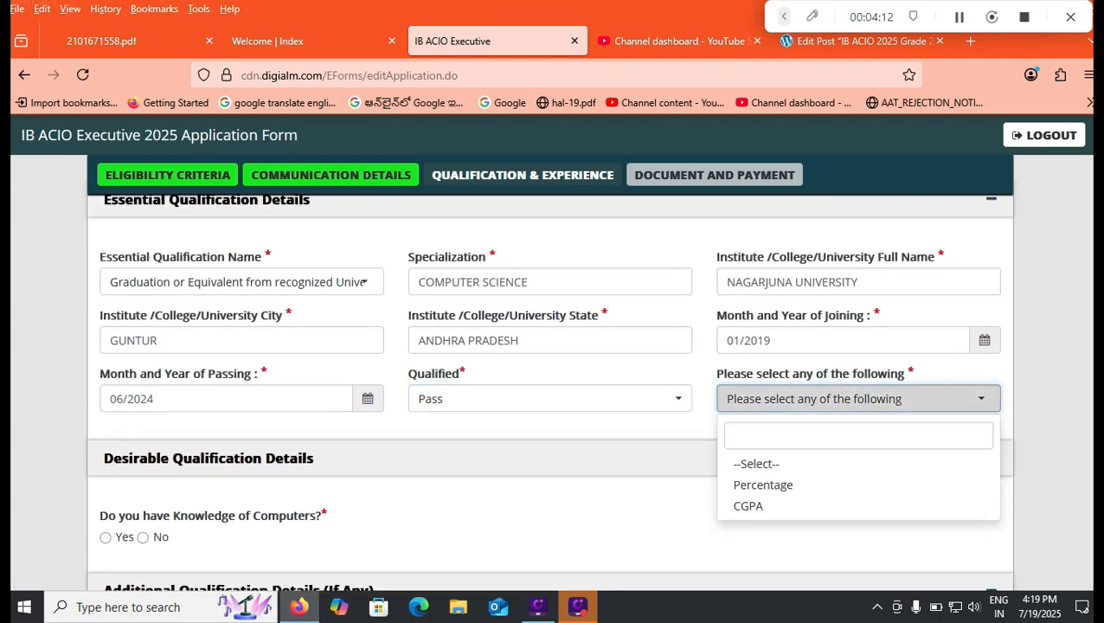
pyautogui.click(763, 485)
pyautogui.click(241, 456)
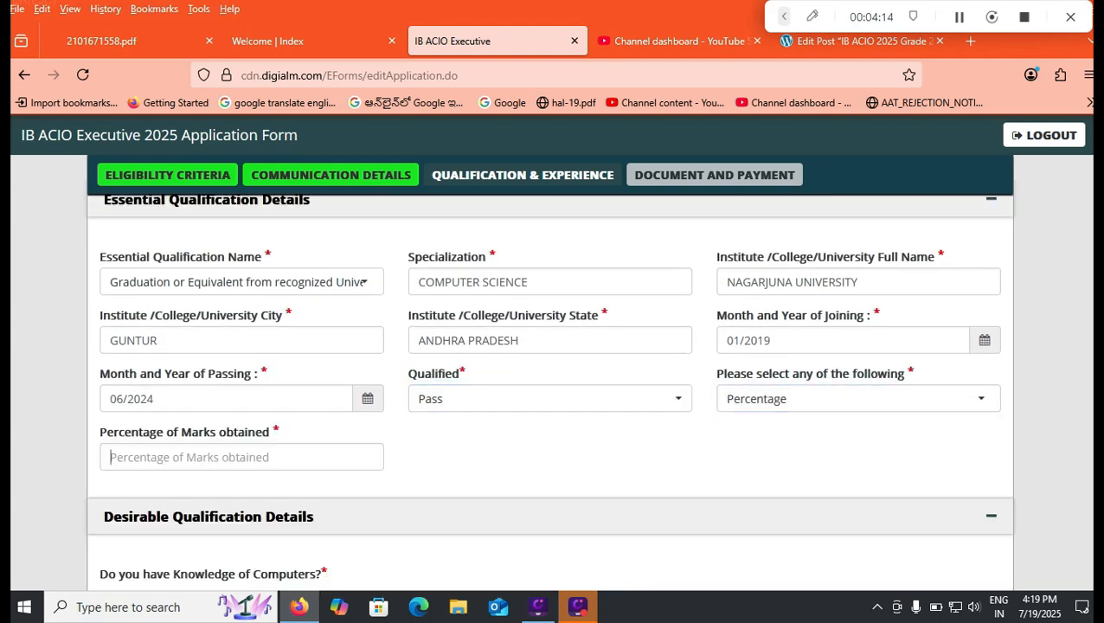
pyautogui.write('80')
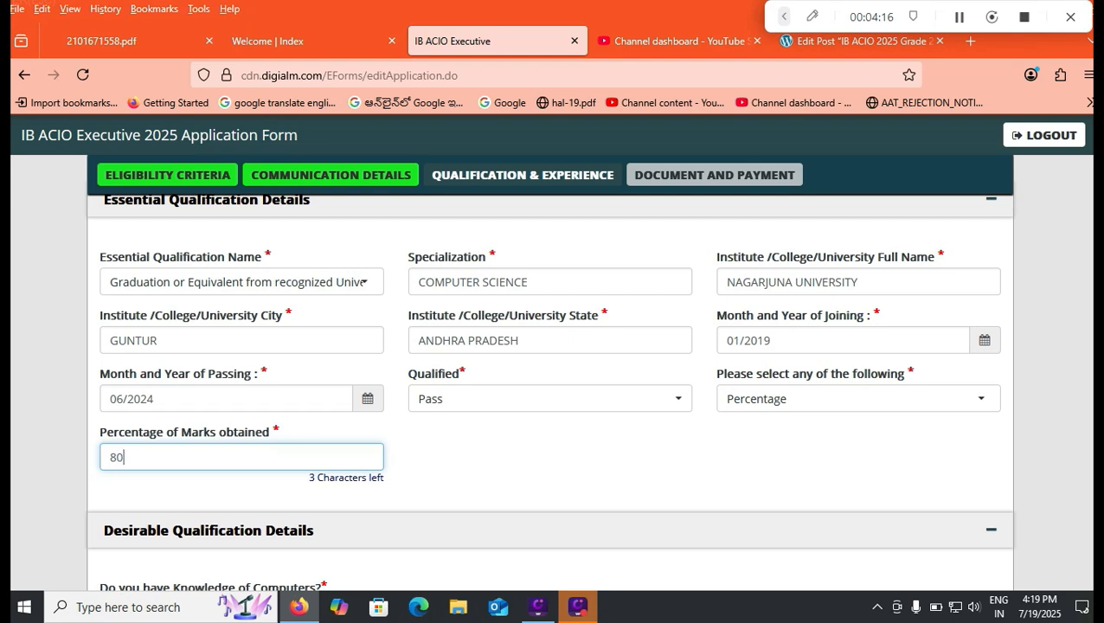
pyautogui.press('Tab')
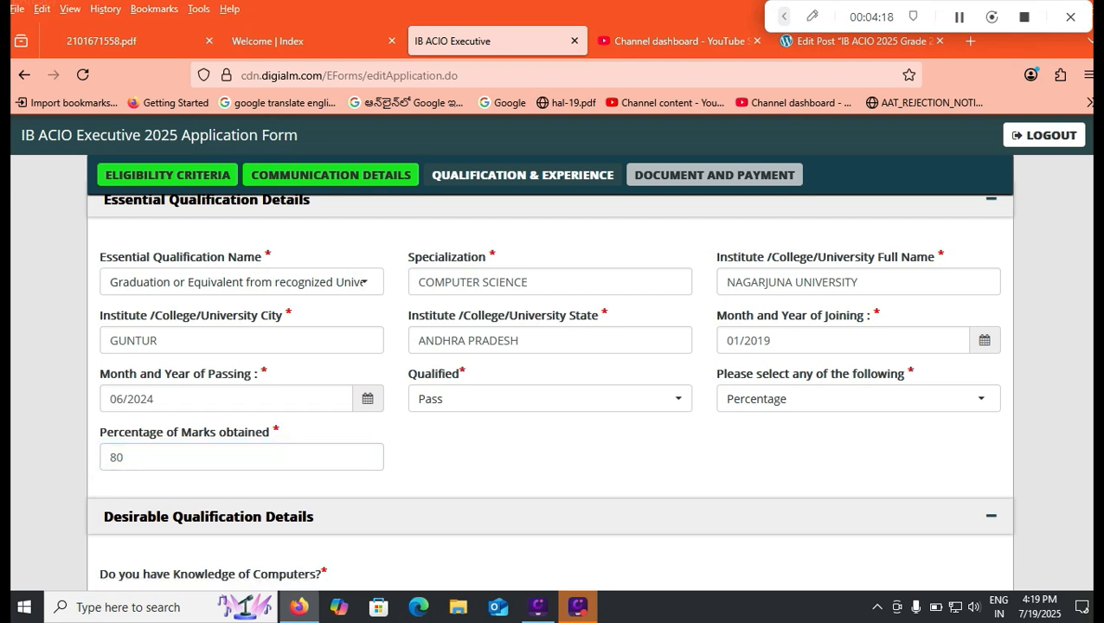
# - Answer Yes to having knowledge of computers in Desirable Qualification Details
pyautogui.scroll(-3, 551, 391)
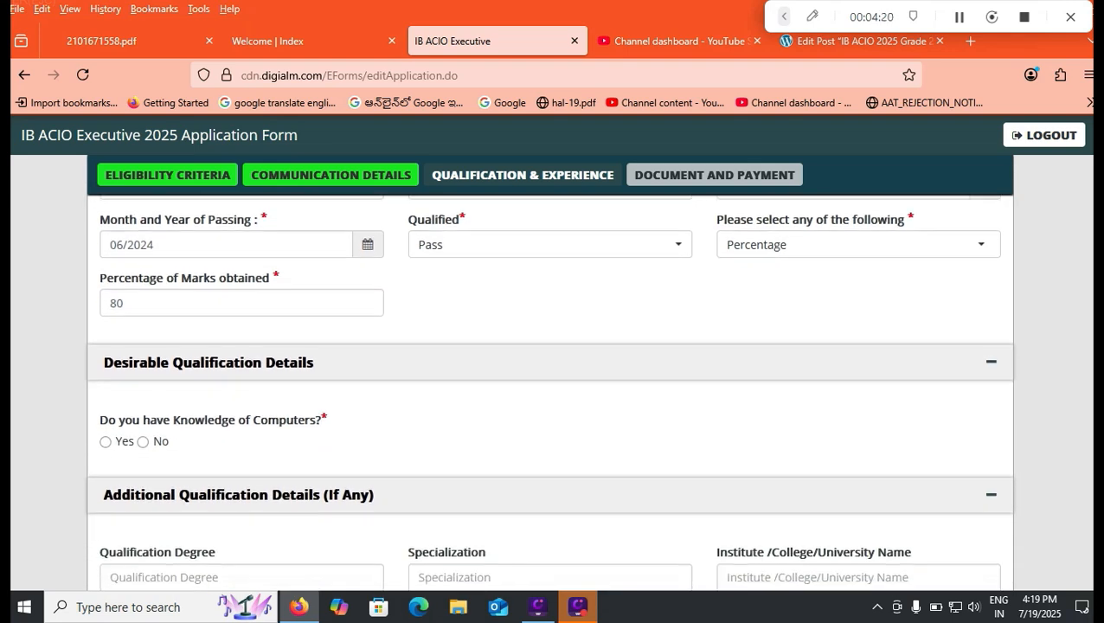
pyautogui.click(105, 442)
pyautogui.scroll(-3, 550, 391)
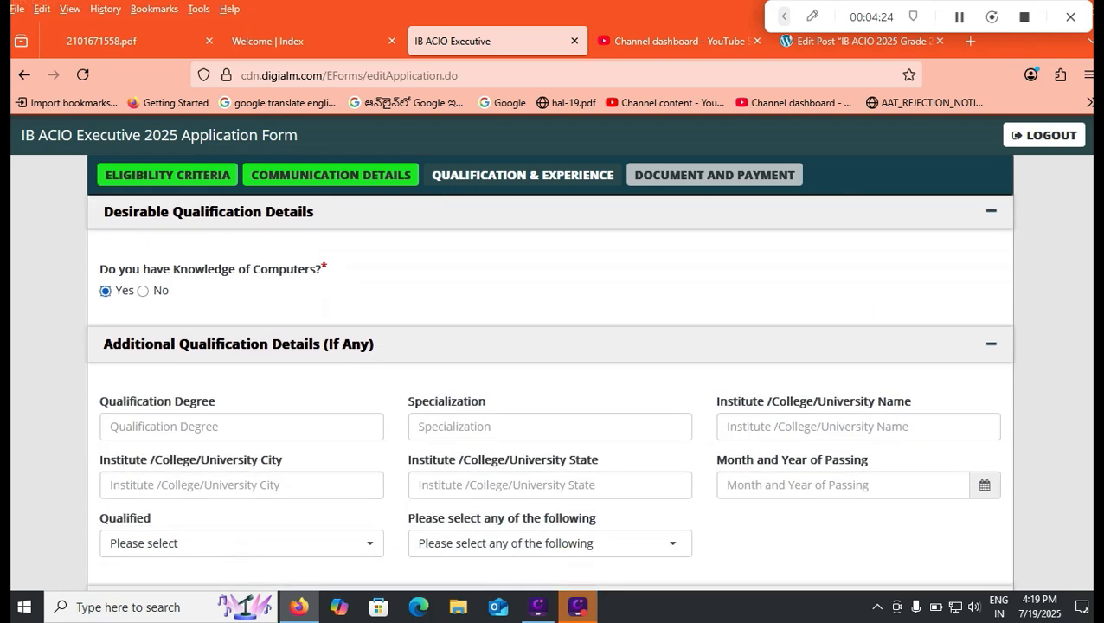
# - Answer Yes to knowing a foreign/local language except English and Hindi, and enter TELUGU as the language known
pyautogui.click(241, 427)
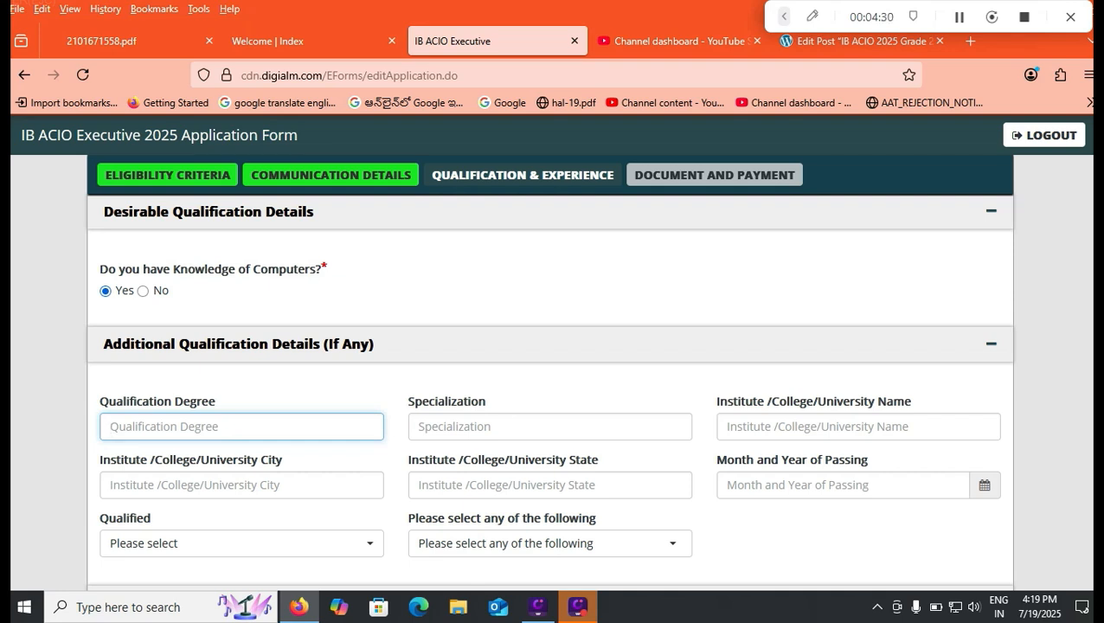
pyautogui.scroll(-1, 550, 373)
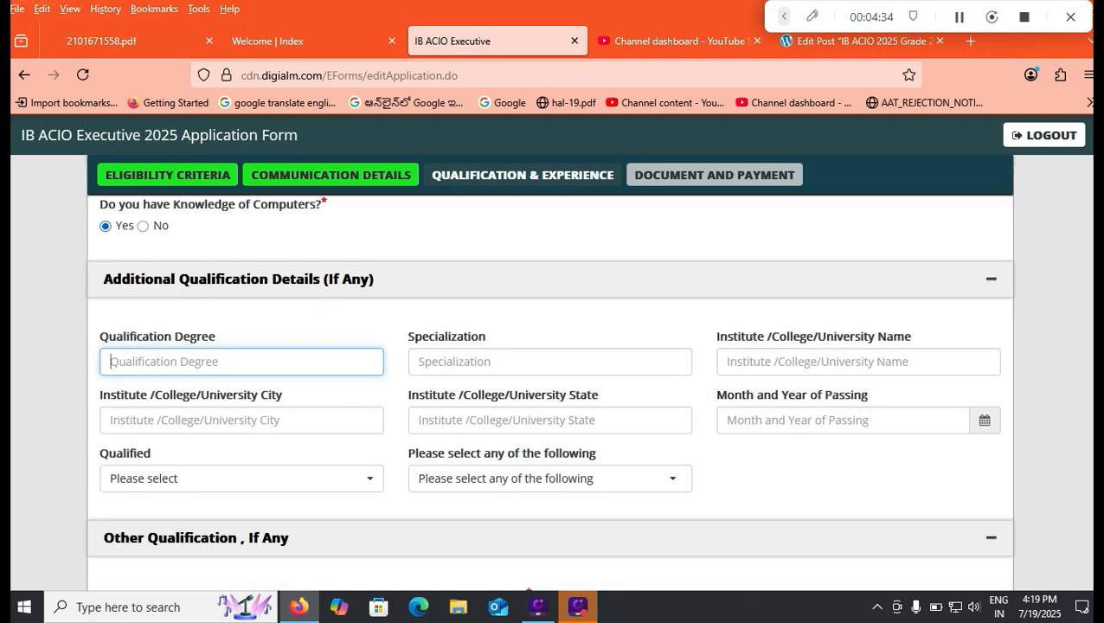
pyautogui.scroll(-2, 550, 388)
pyautogui.scroll(4, 550, 387)
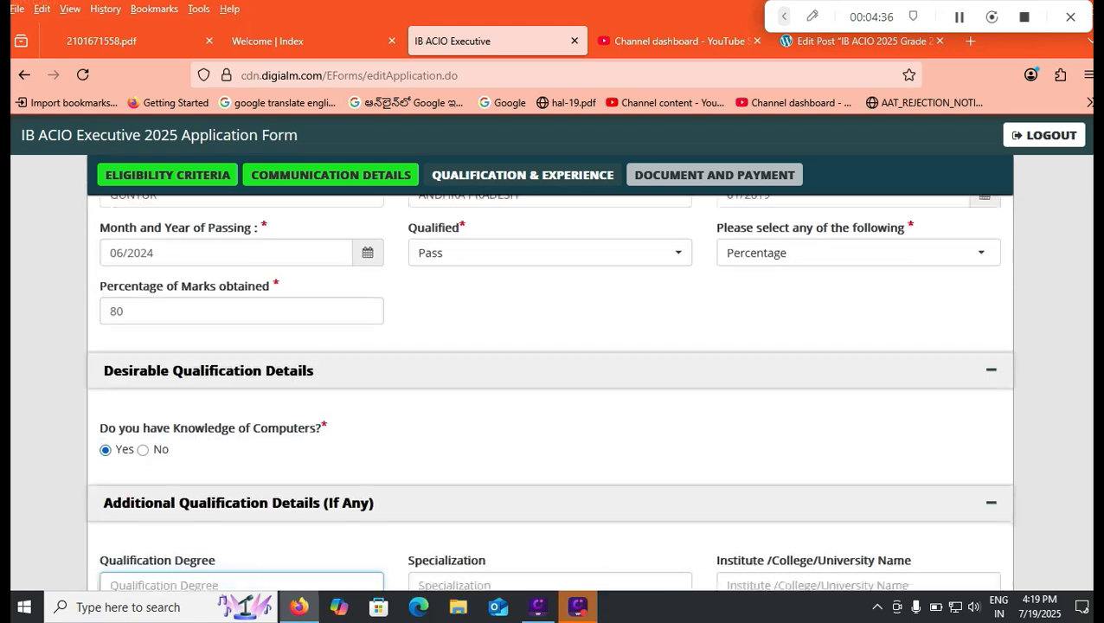
pyautogui.scroll(-4, 551, 387)
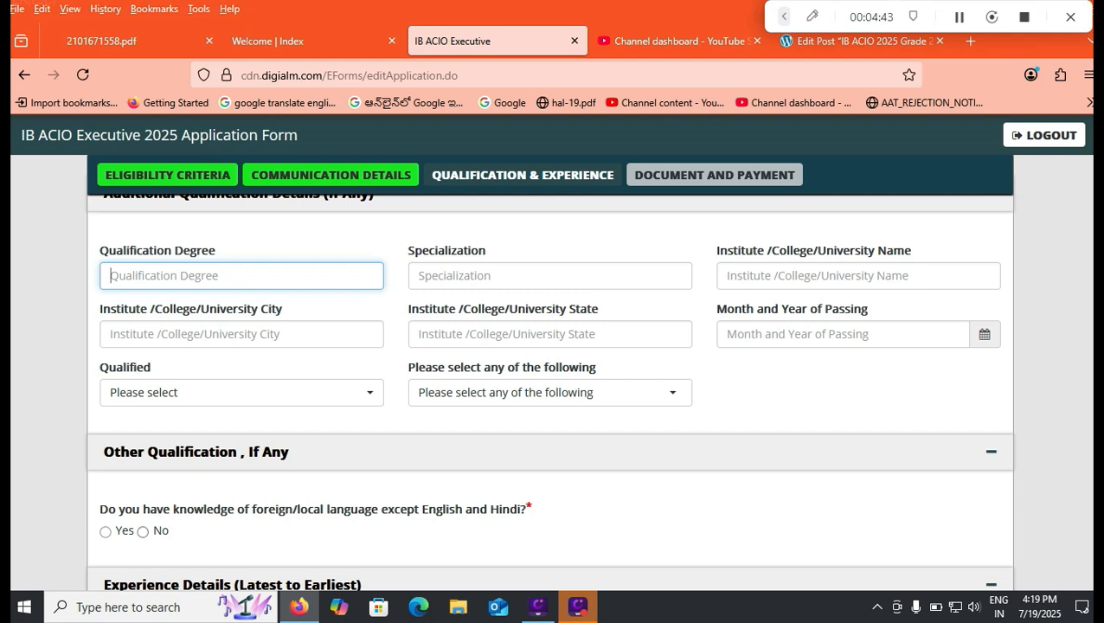
pyautogui.click(105, 532)
pyautogui.scroll(-1, 106, 531)
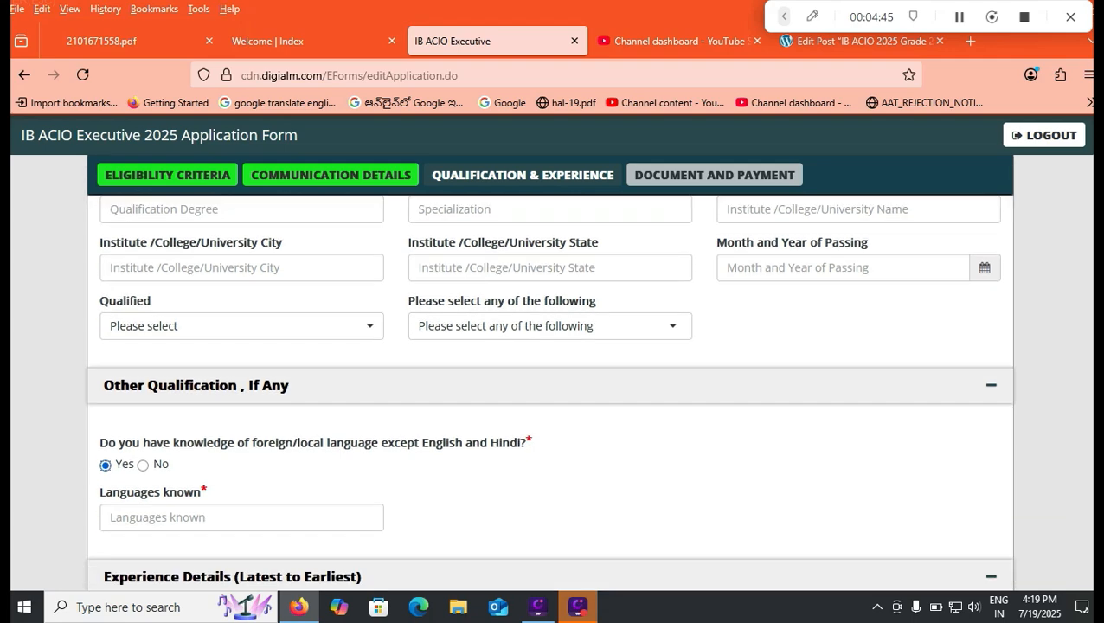
pyautogui.click(156, 483)
pyautogui.write('TELUGU')
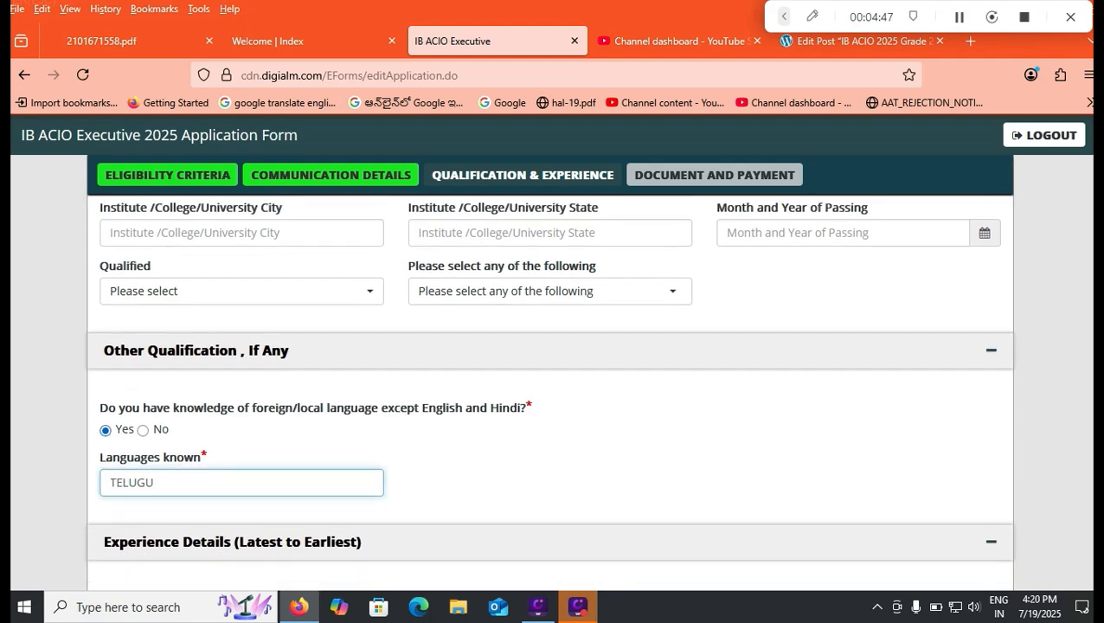
# - Answer Yes to having work experience and try to add a new row to the Experience Details
pyautogui.scroll(-2, 550, 390)
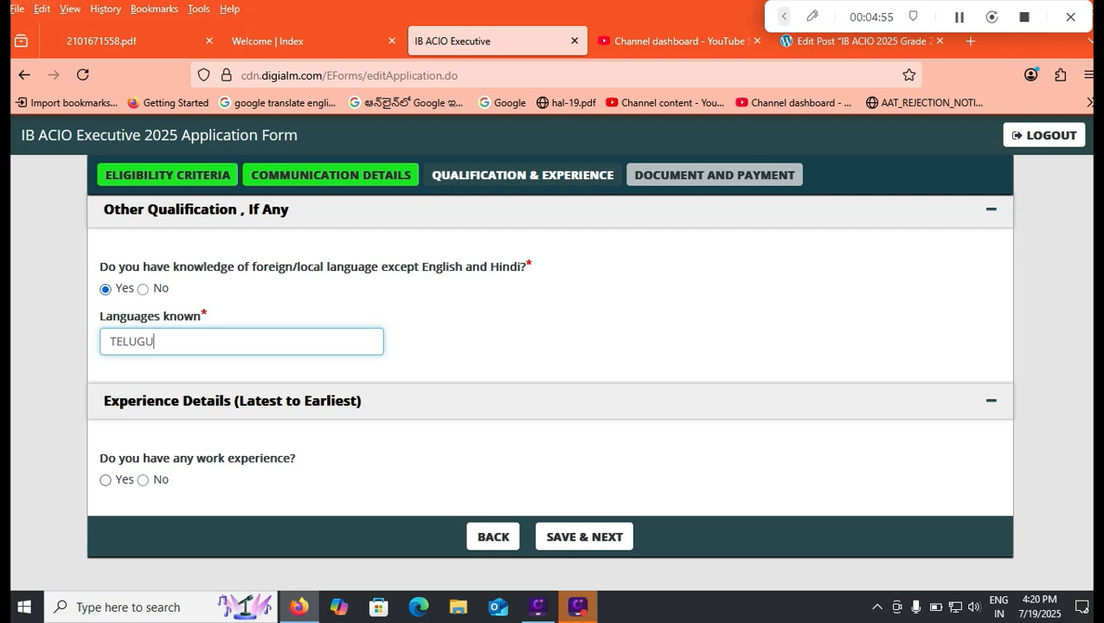
pyautogui.click(105, 481)
pyautogui.scroll(-1, 550, 390)
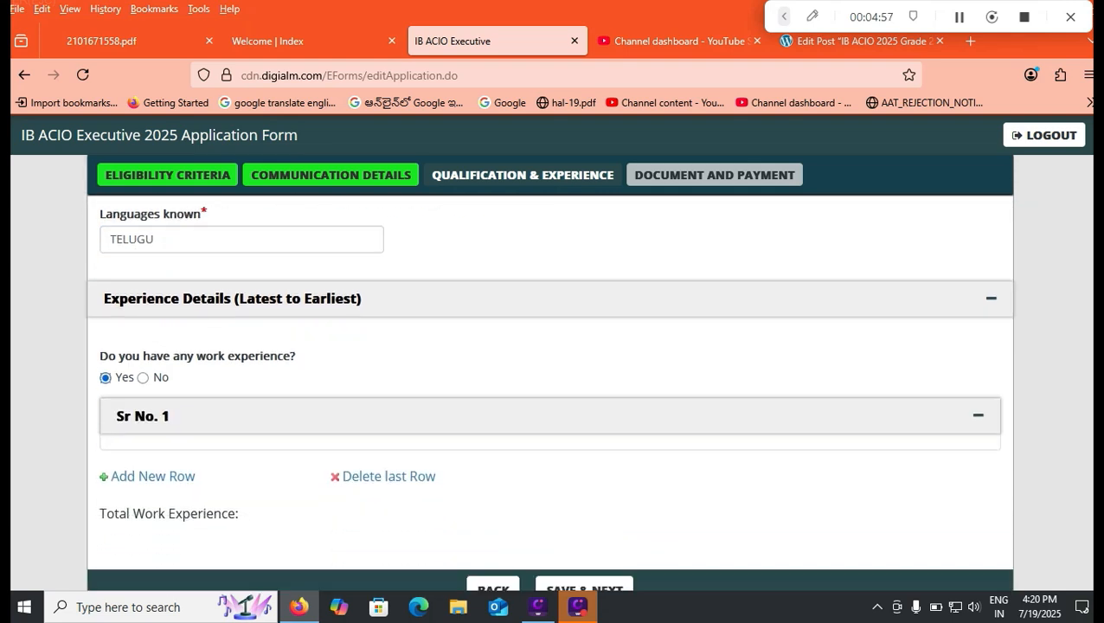
pyautogui.click(152, 472)
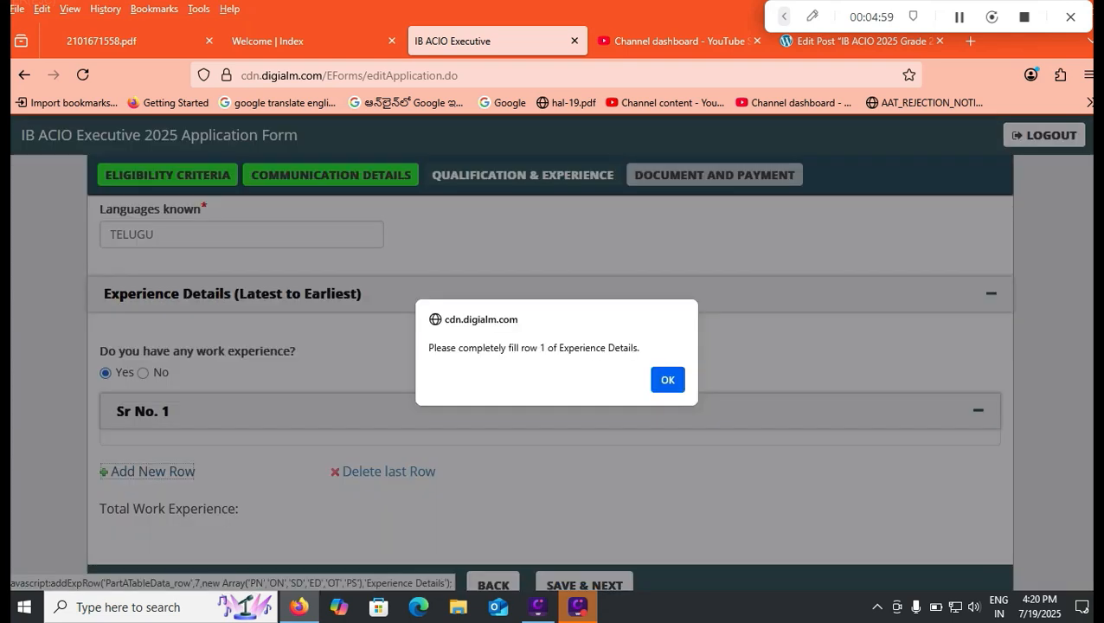
pyautogui.press('Return')
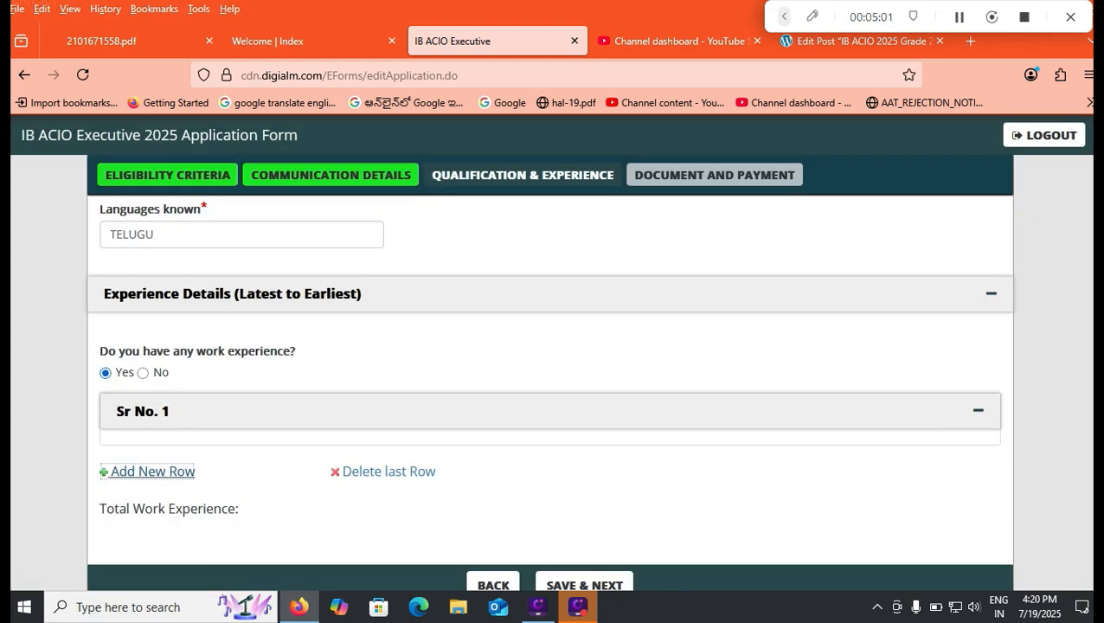
# - Set the work experience answer to No
pyautogui.click(143, 373)
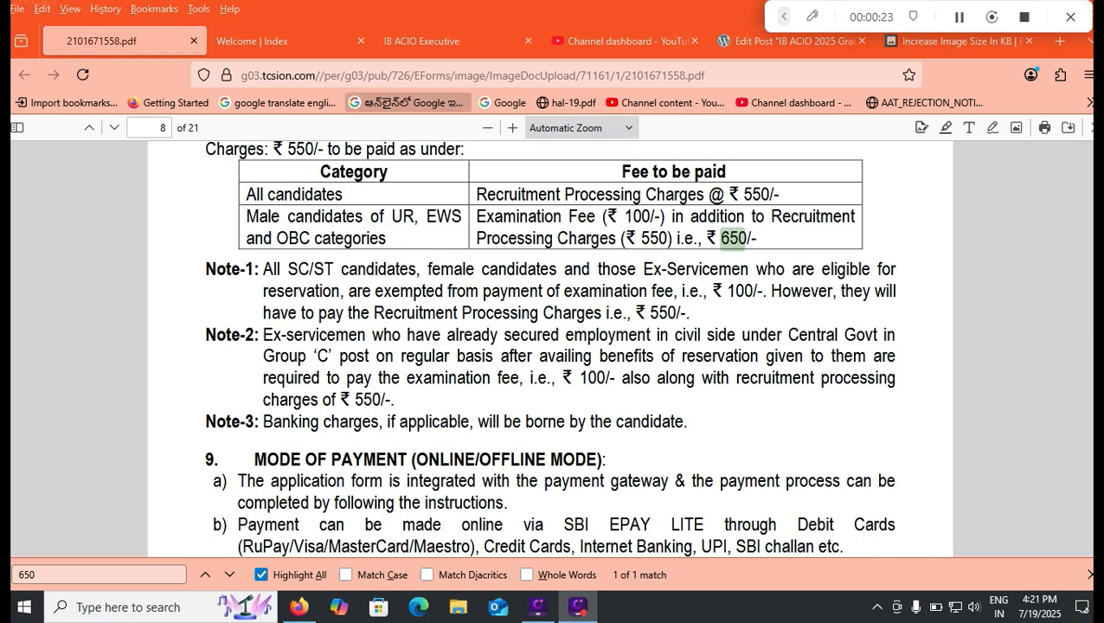
# - Switch from the advertisement PDF to the IB ACIO Executive application form and review its payment details and payment mode notes
pyautogui.click(285, 41)
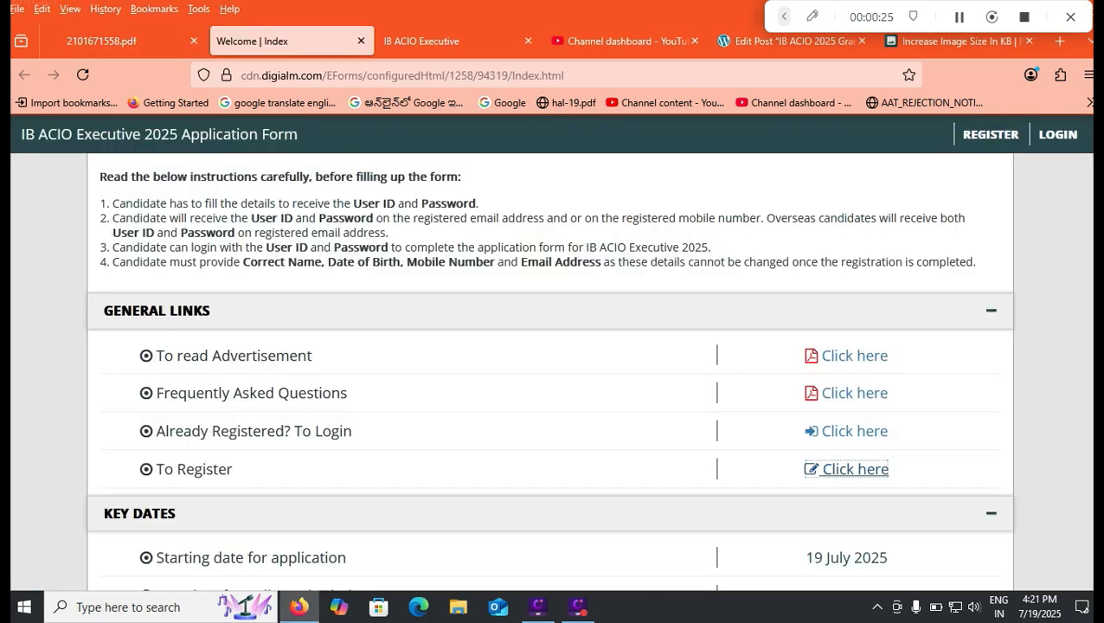
pyautogui.click(450, 41)
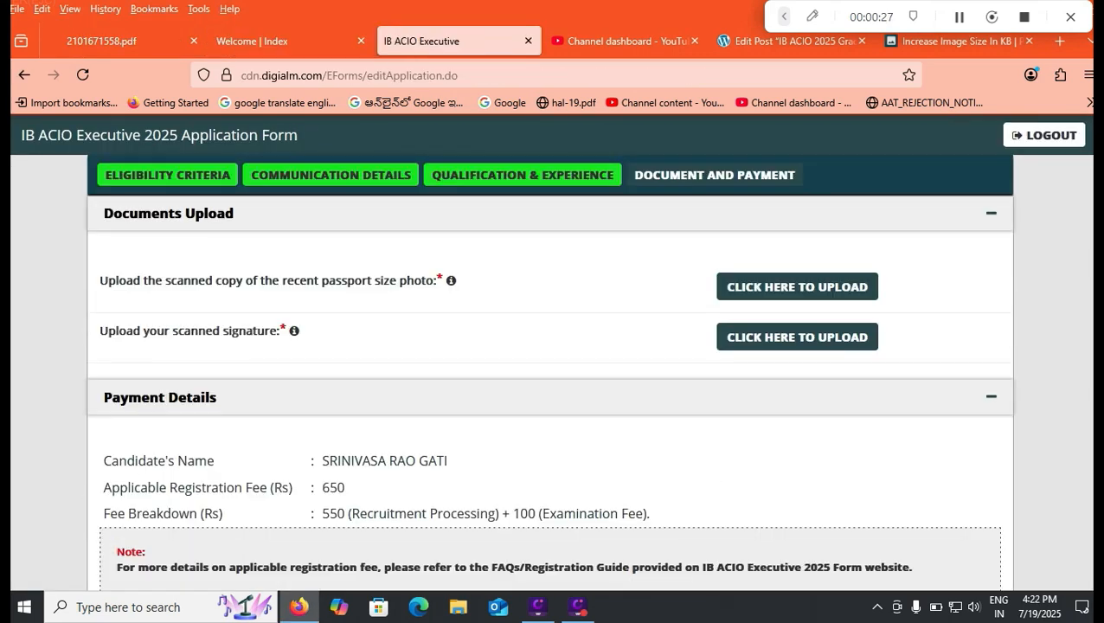
pyautogui.scroll(-1, 551, 372)
pyautogui.scroll(-1, 551, 372)
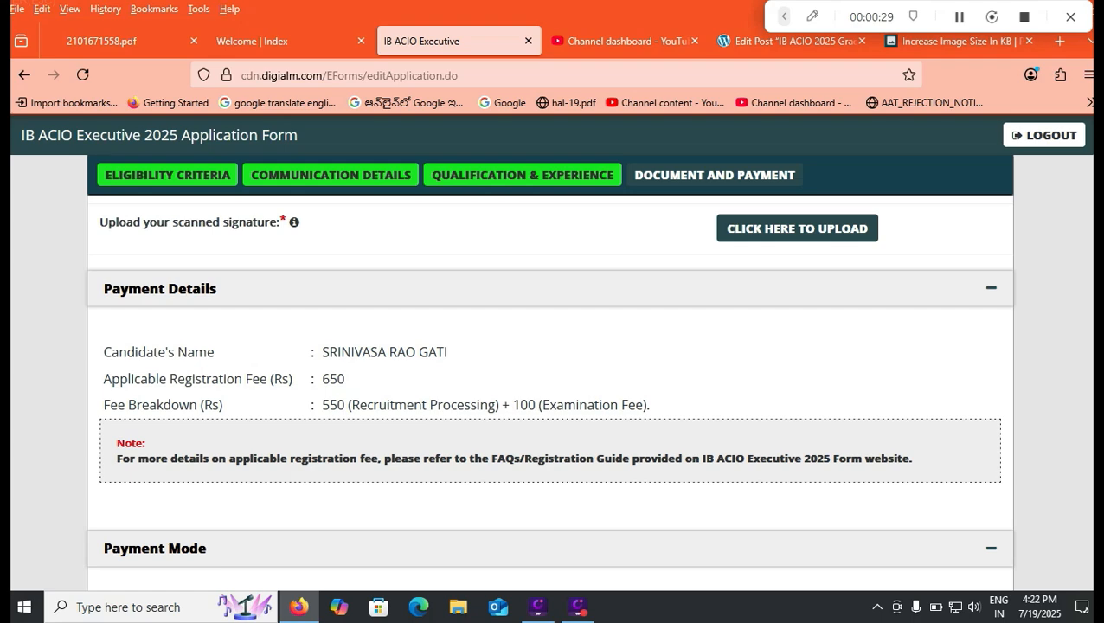
pyautogui.scroll(-3, 551, 389)
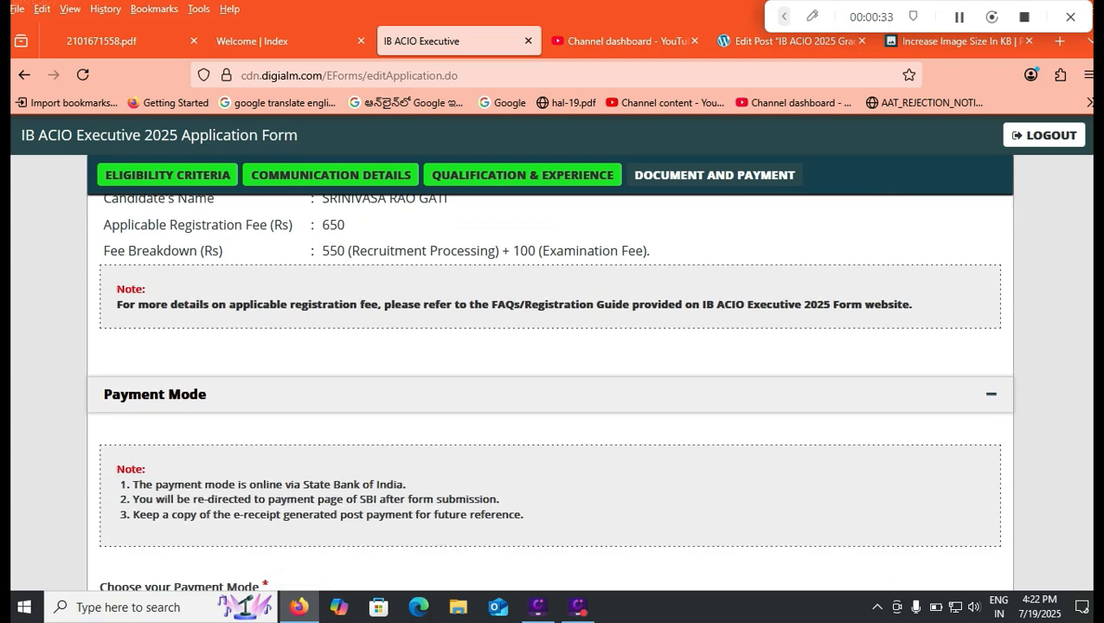
# - Check the file size and format requirements for the scanned signature and the passport size photo
pyautogui.scroll(4, 551, 389)
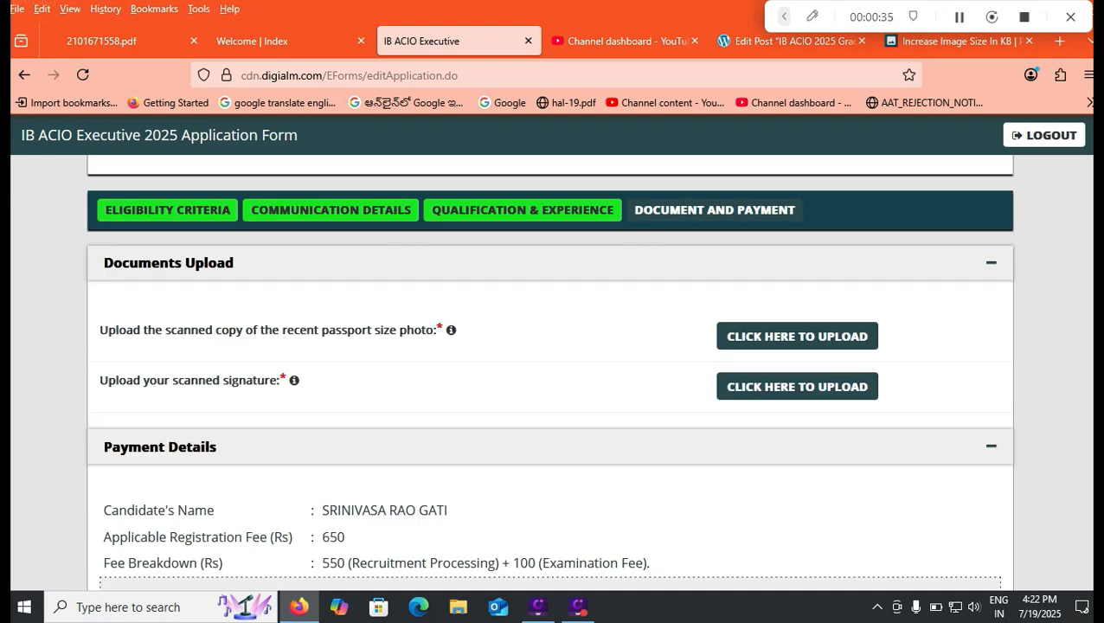
pyautogui.moveTo(294, 380)
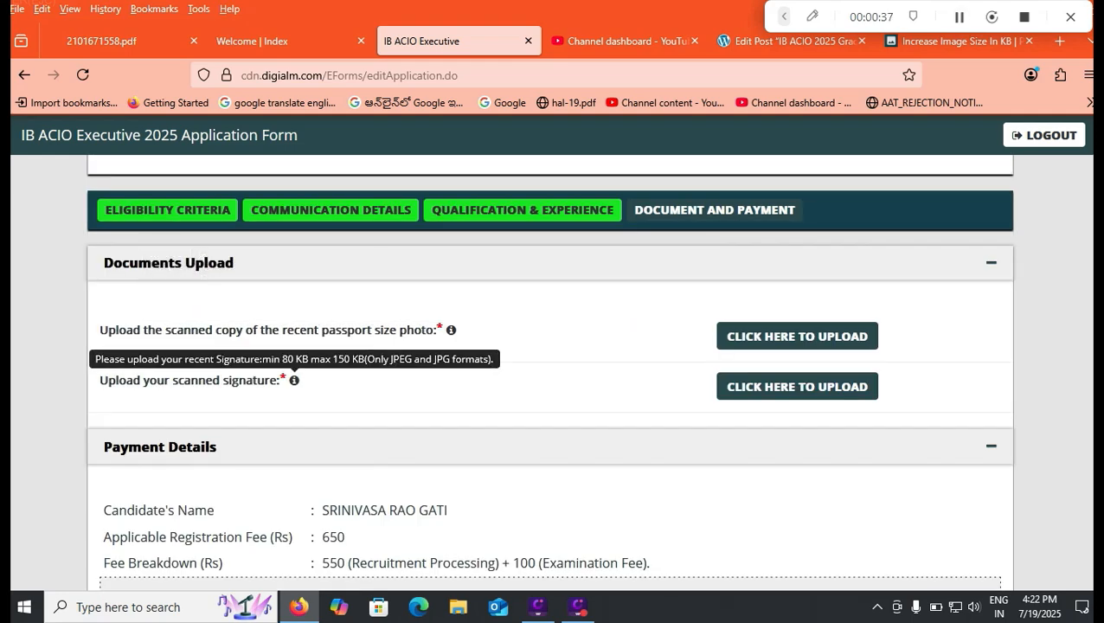
pyautogui.moveTo(451, 329)
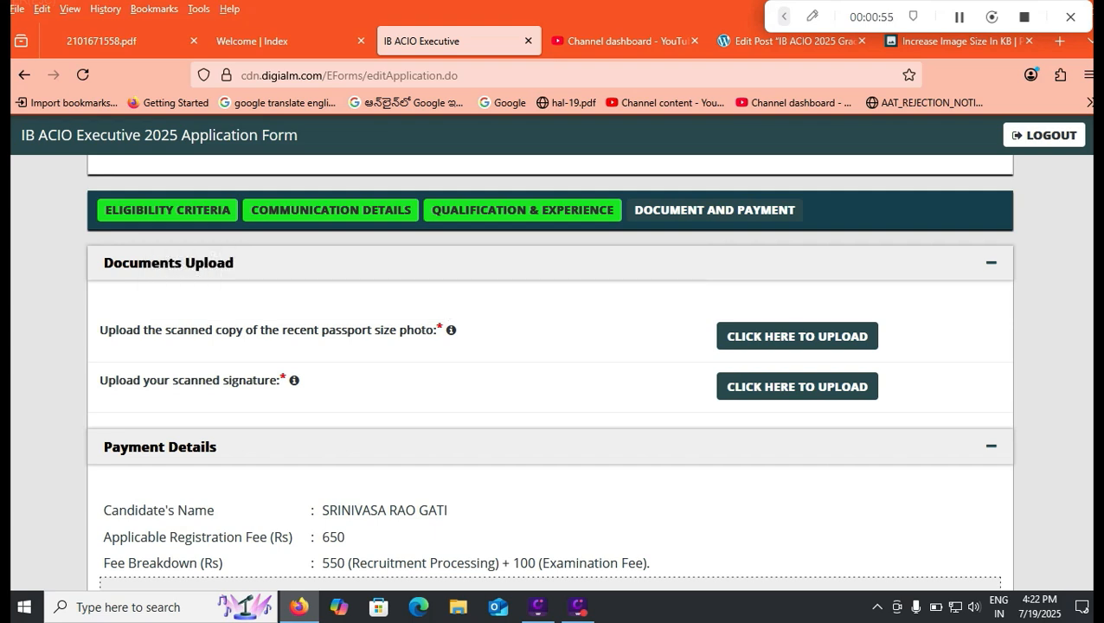
# - Switch to the Pi7 Increase Image Size In KB page and examine its required size setting
pyautogui.click(960, 42)
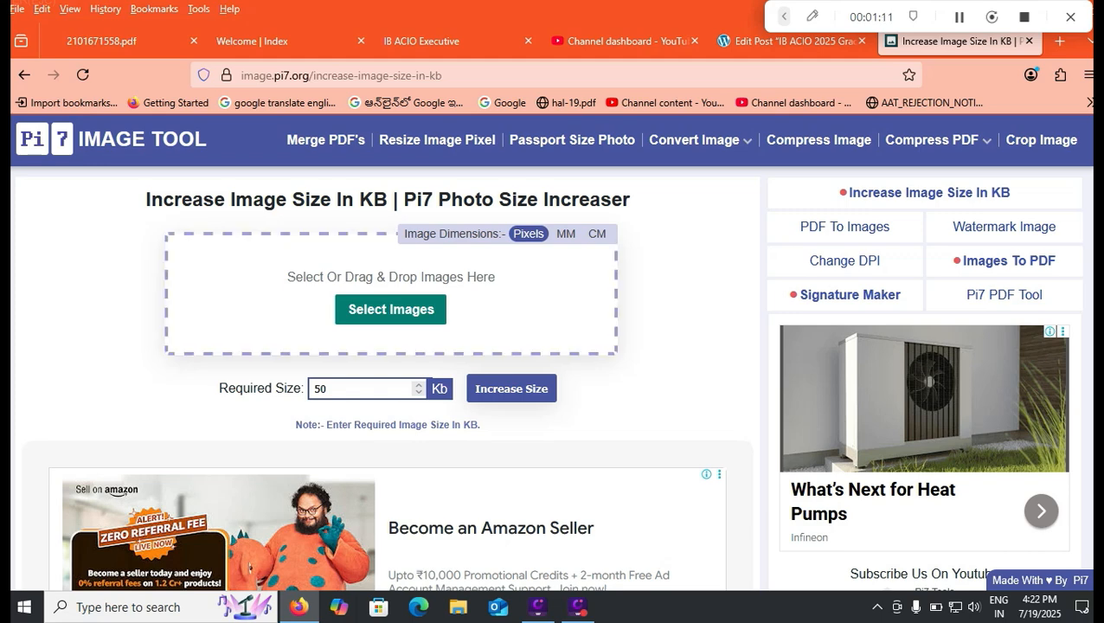
pyautogui.doubleClick(320, 389)
# - Return to the IB ACIO Executive form, check the signature file requirements and open the passport size photo upload window
pyautogui.click(424, 41)
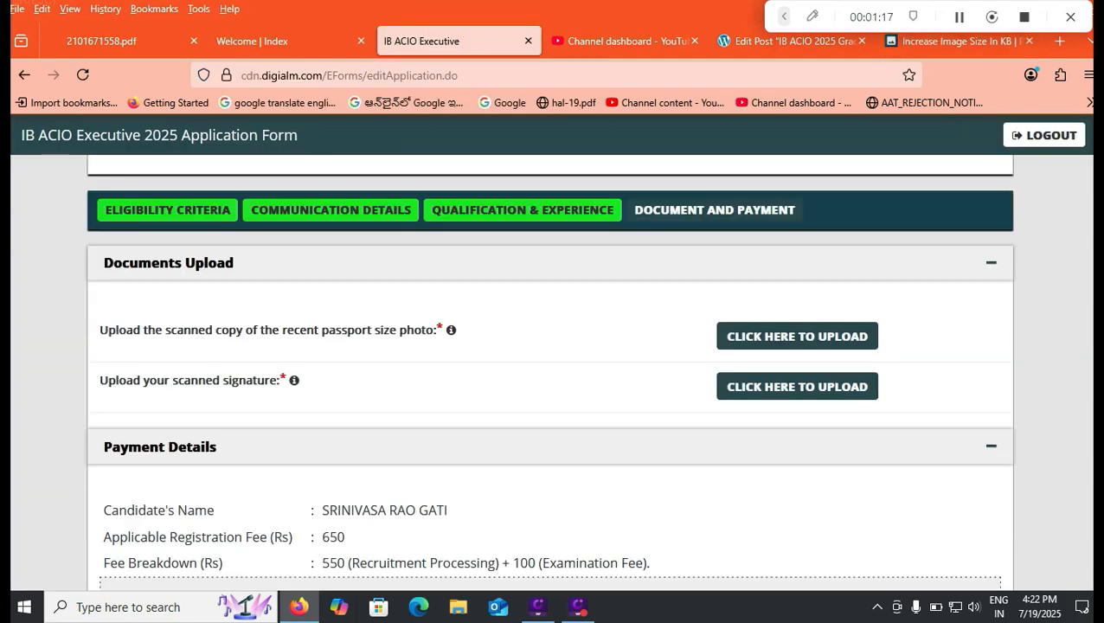
pyautogui.moveTo(295, 380)
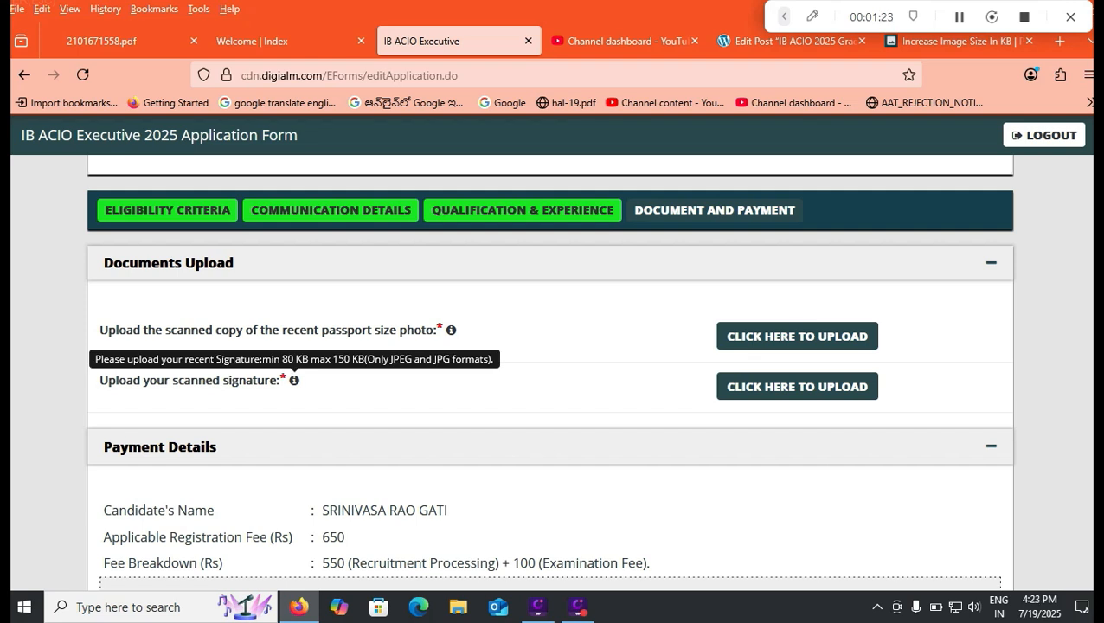
pyautogui.click(797, 336)
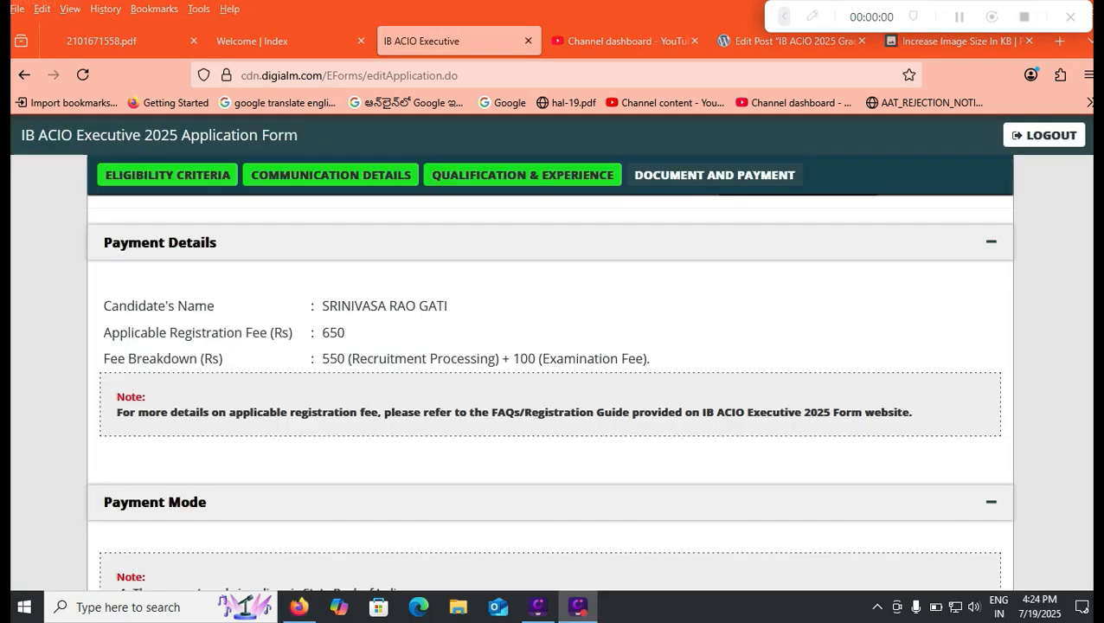
pyautogui.scroll(3, 550, 381)
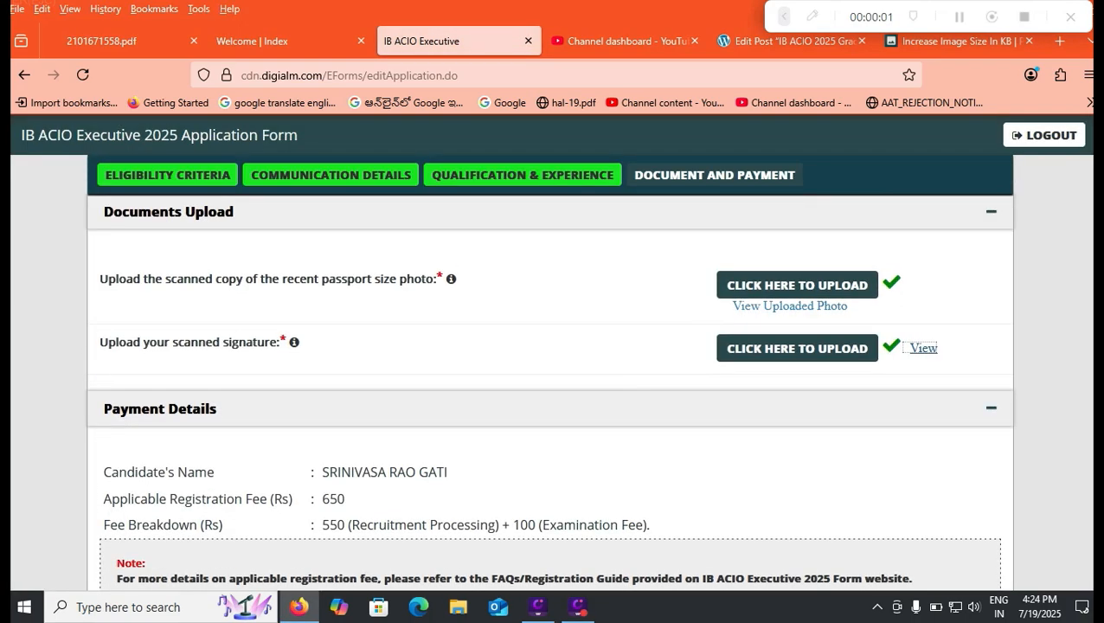
# - View the uploaded scanned signature and close its image window
pyautogui.click(924, 348)
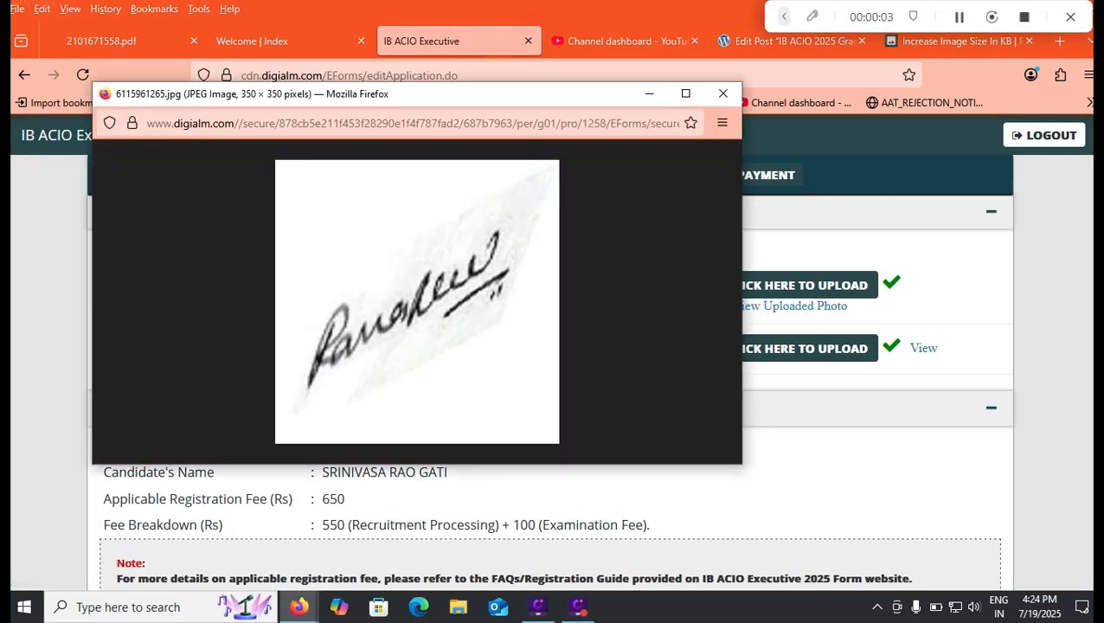
pyautogui.click(724, 93)
# - Choose Payment Options as the payment mode
pyautogui.scroll(-2, 923, 348)
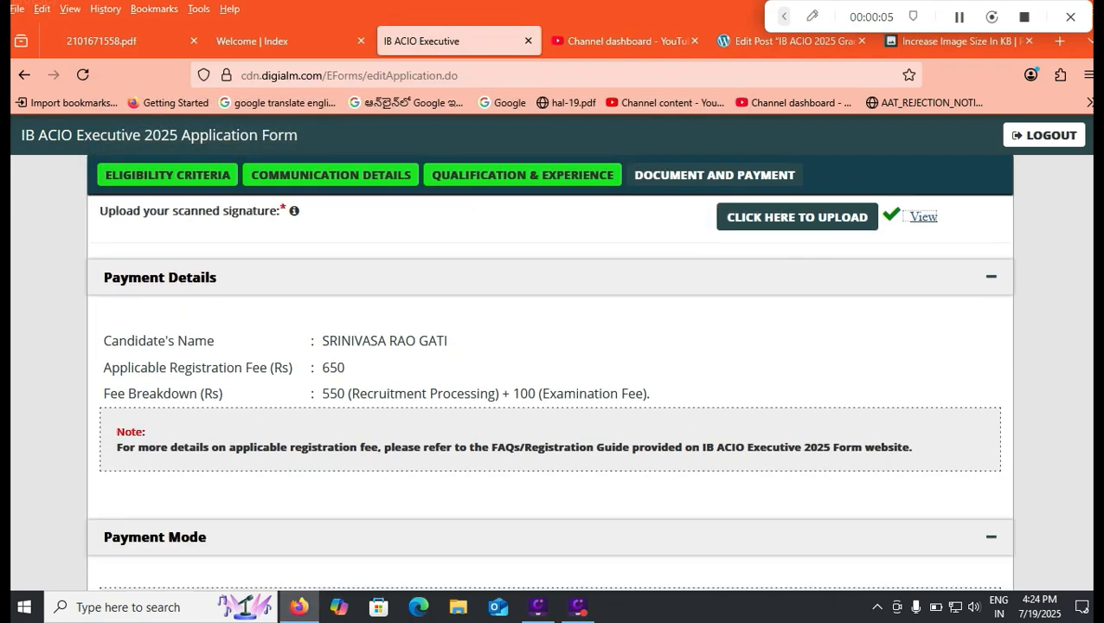
pyautogui.scroll(-1, 549, 391)
pyautogui.scroll(-5, 549, 391)
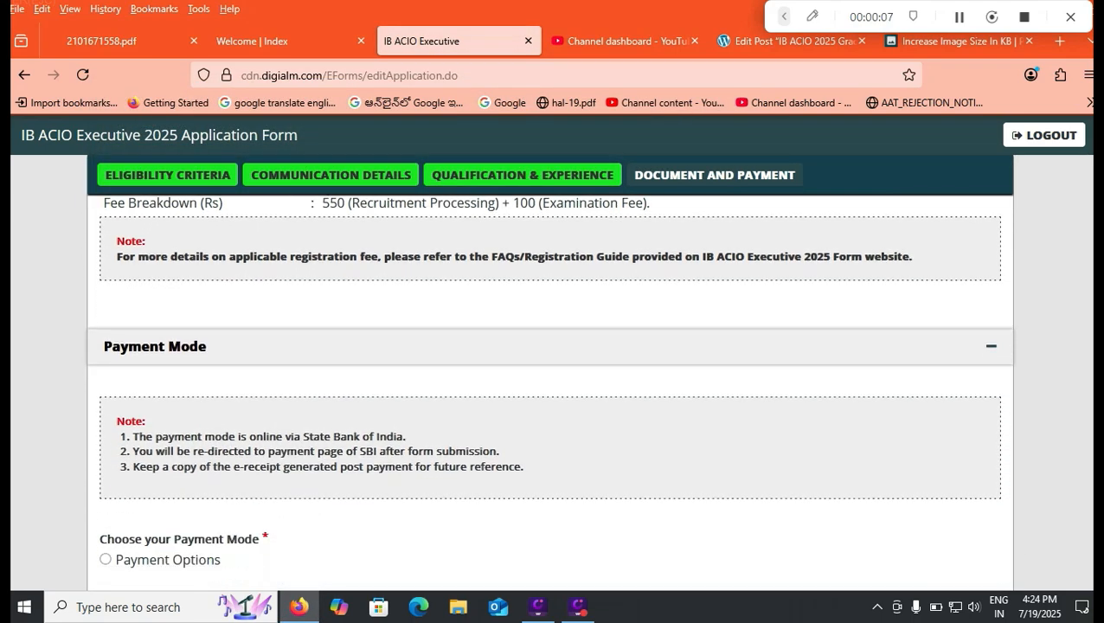
pyautogui.scroll(-2, 548, 390)
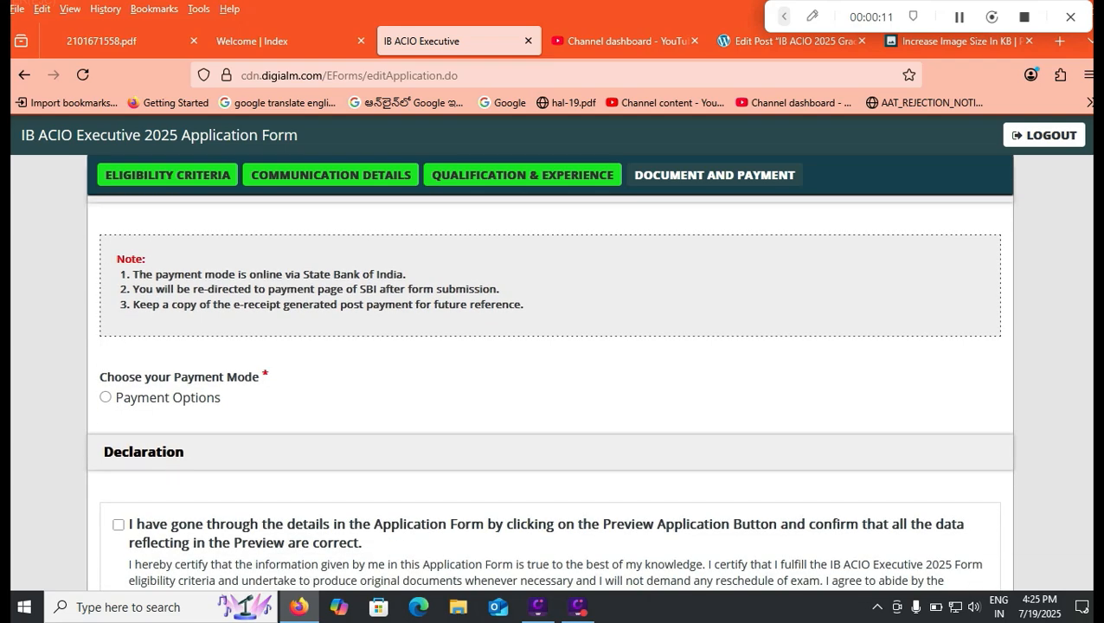
pyautogui.click(106, 397)
# - Accept all five declaration statements, from the previewed details confirmation through to I Agree
pyautogui.scroll(-4, 549, 381)
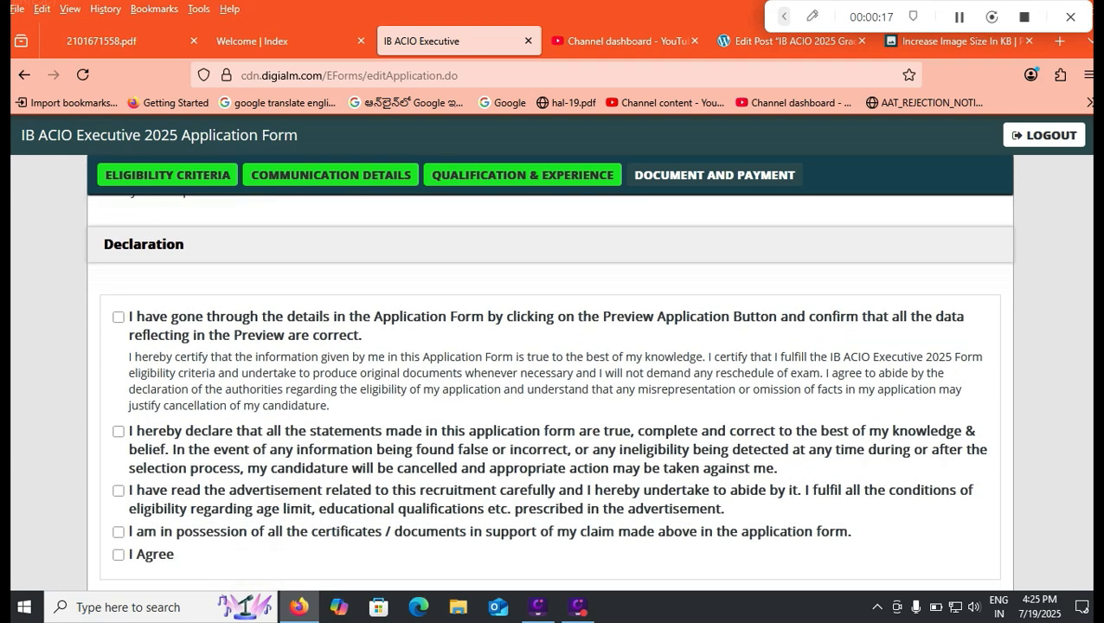
pyautogui.click(119, 317)
pyautogui.click(119, 431)
pyautogui.click(119, 491)
pyautogui.click(118, 532)
pyautogui.click(118, 554)
# - Preview the completed application, close the preview and agree to the personal data collection instructions
pyautogui.scroll(-3, 548, 390)
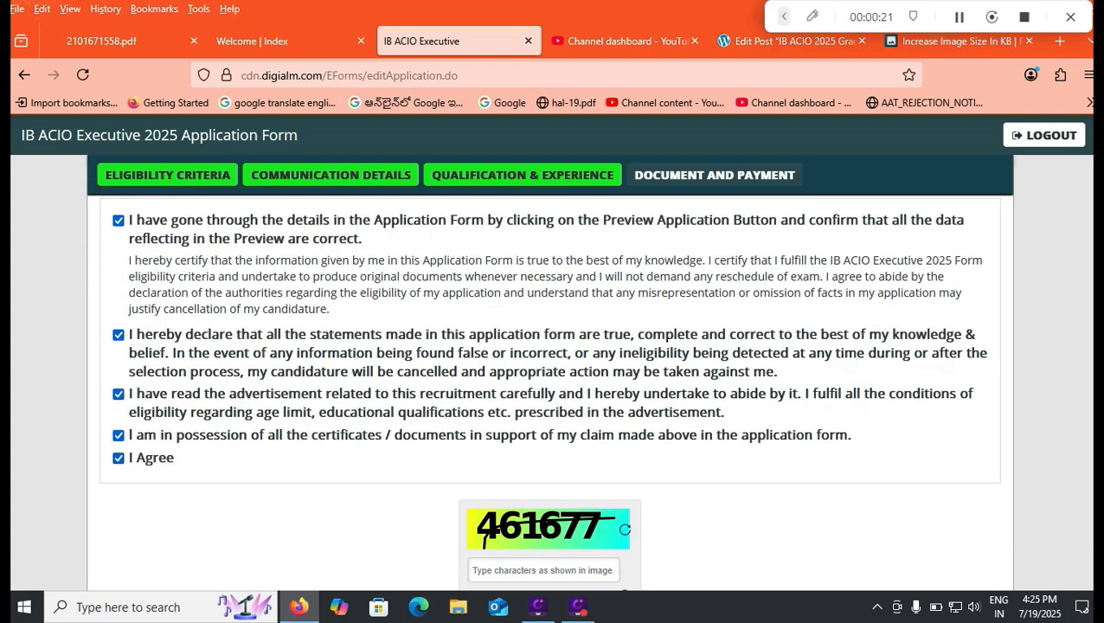
pyautogui.click(543, 438)
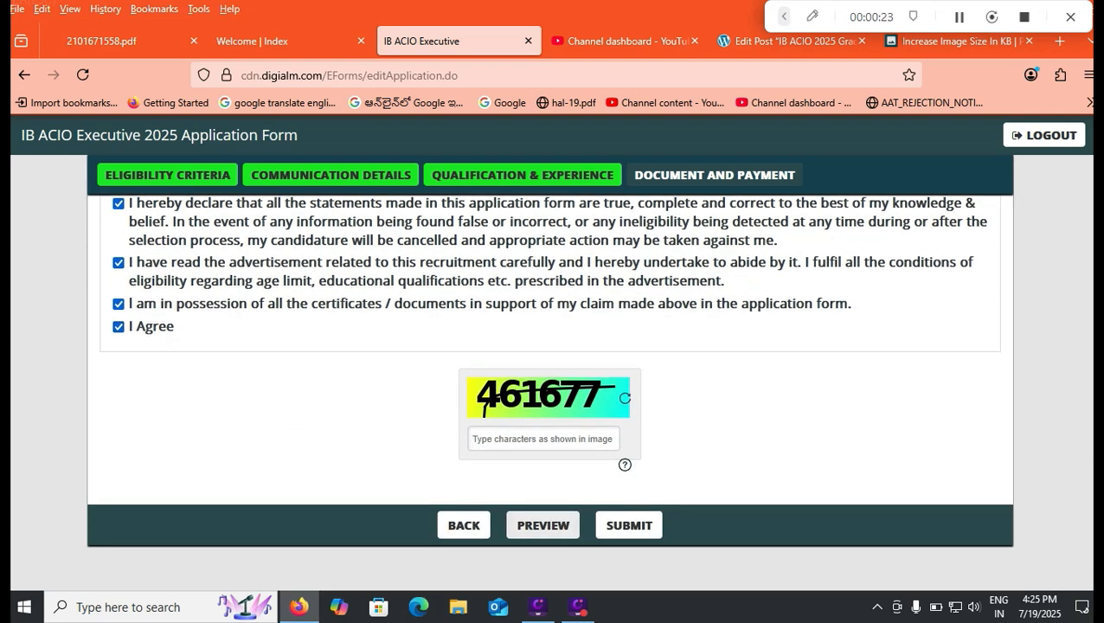
pyautogui.click(543, 525)
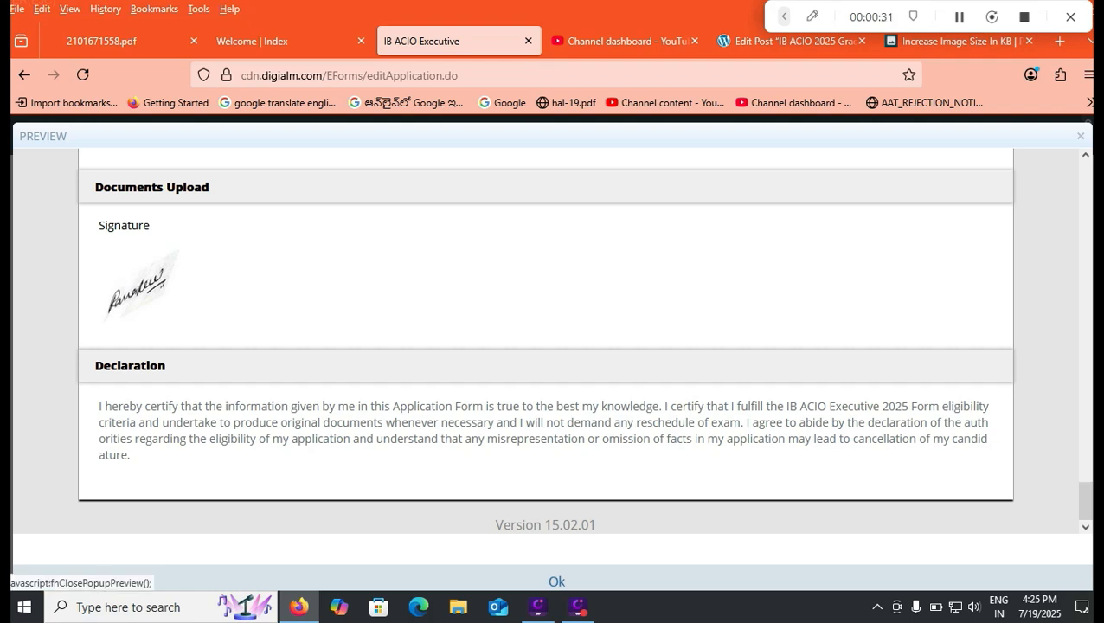
pyautogui.click(556, 582)
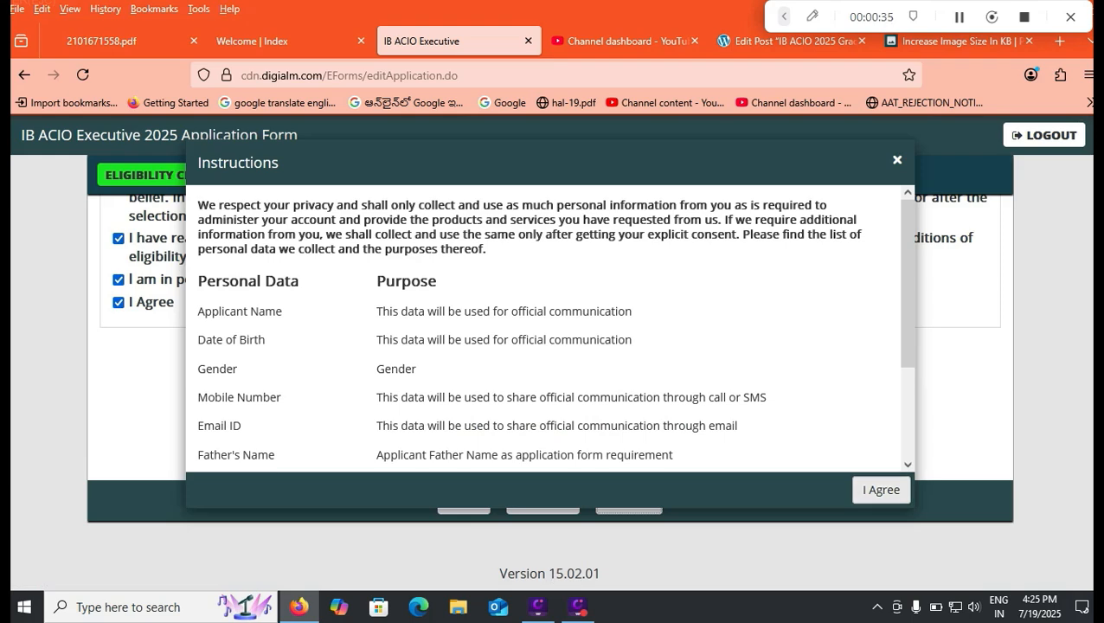
pyautogui.click(881, 490)
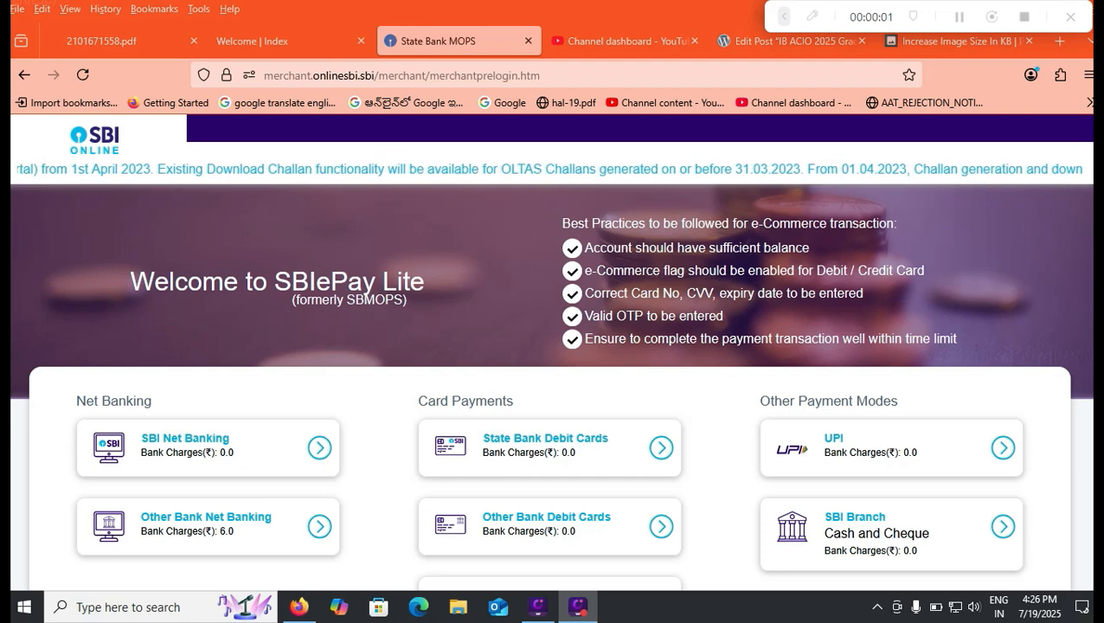
# - Review the net banking, card and other payment modes on SBIePay Lite and the options on the applicant login page
pyautogui.scroll(-1, 550, 381)
pyautogui.scroll(-1, 550, 381)
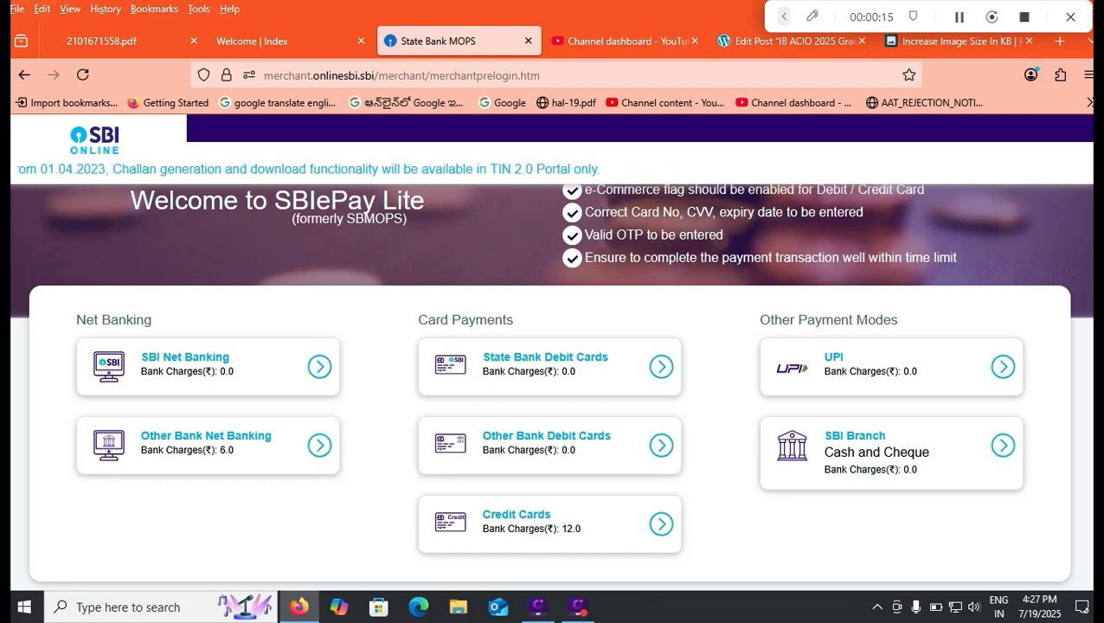
pyautogui.scroll(-1, 552, 386)
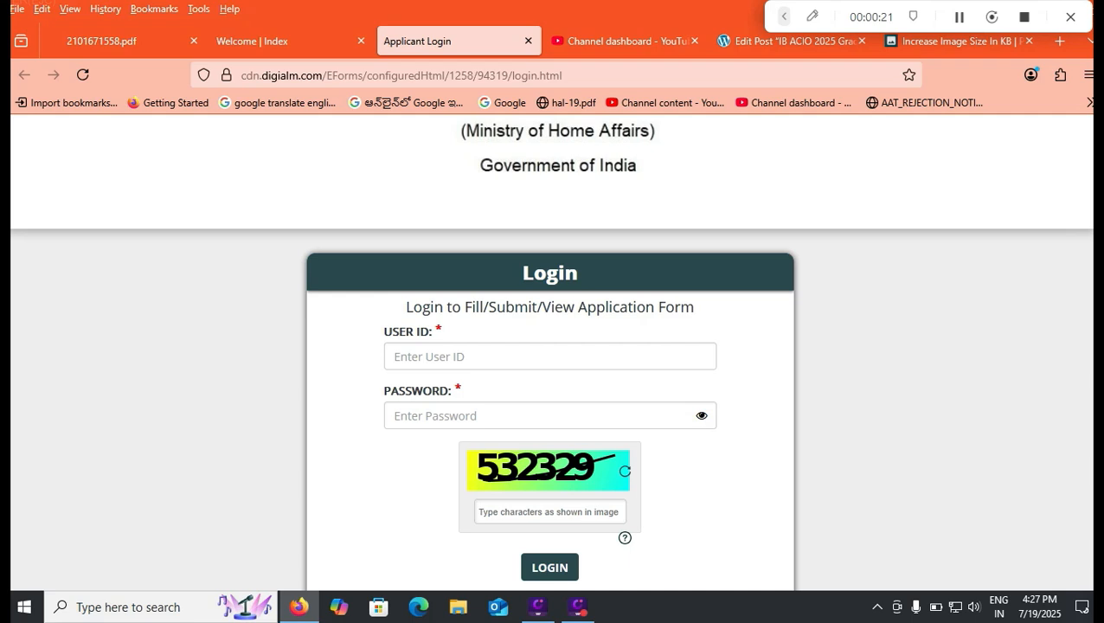
pyautogui.scroll(-1, 551, 351)
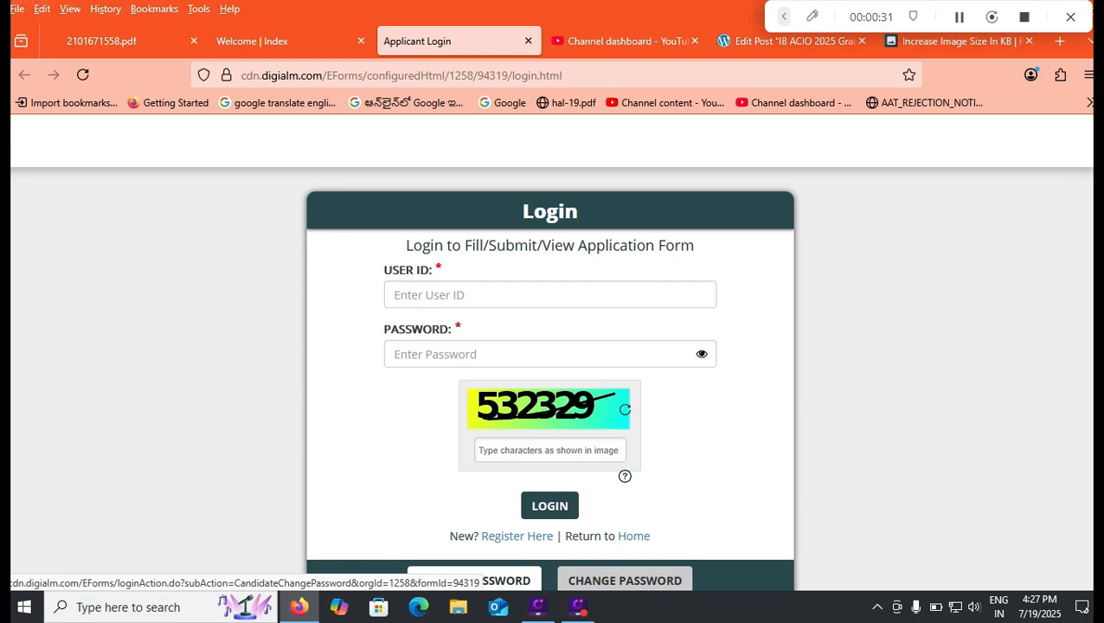
# - Switch to the advertisement PDF and examine its undertakings, sports certificate forms and EWS certificate notes from page 21 back to page 14
pyautogui.click(102, 41)
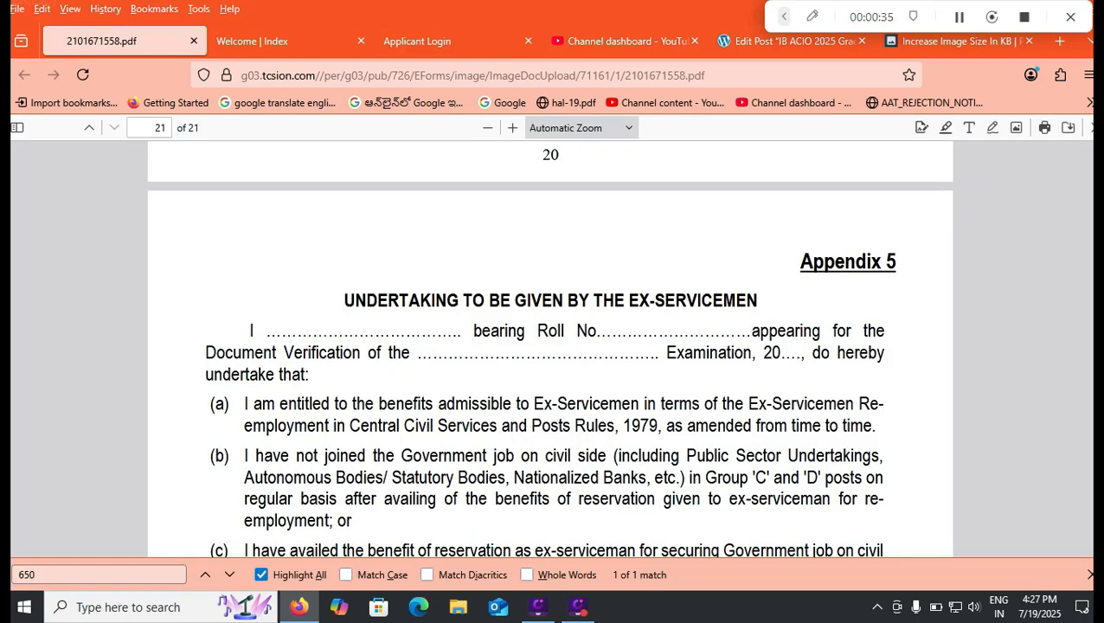
pyautogui.scroll(4, 550, 346)
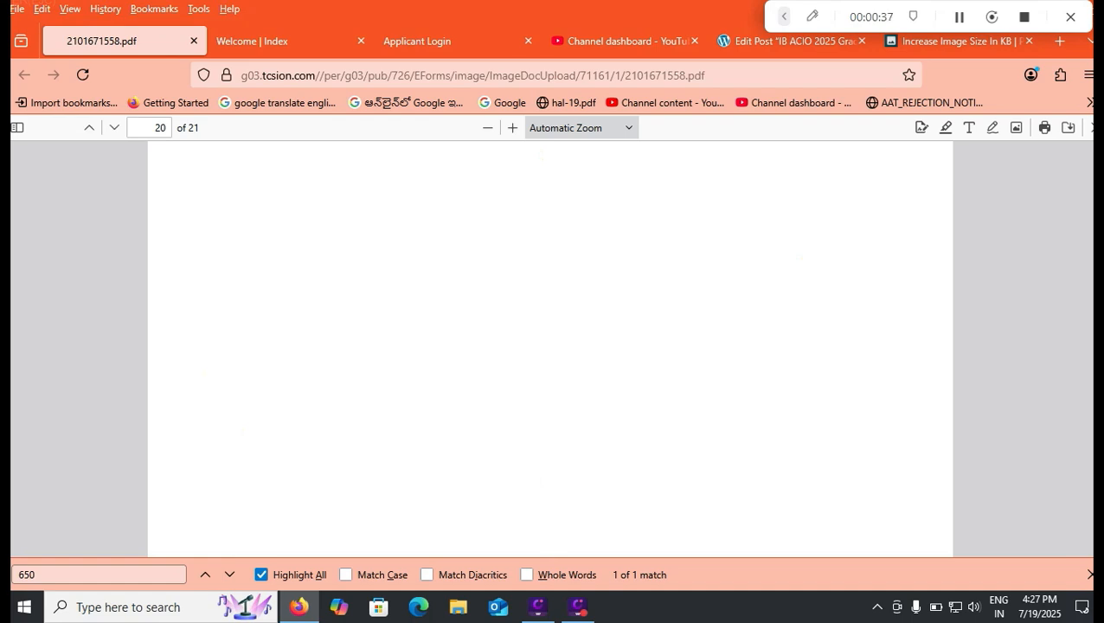
pyautogui.scroll(3, 551, 346)
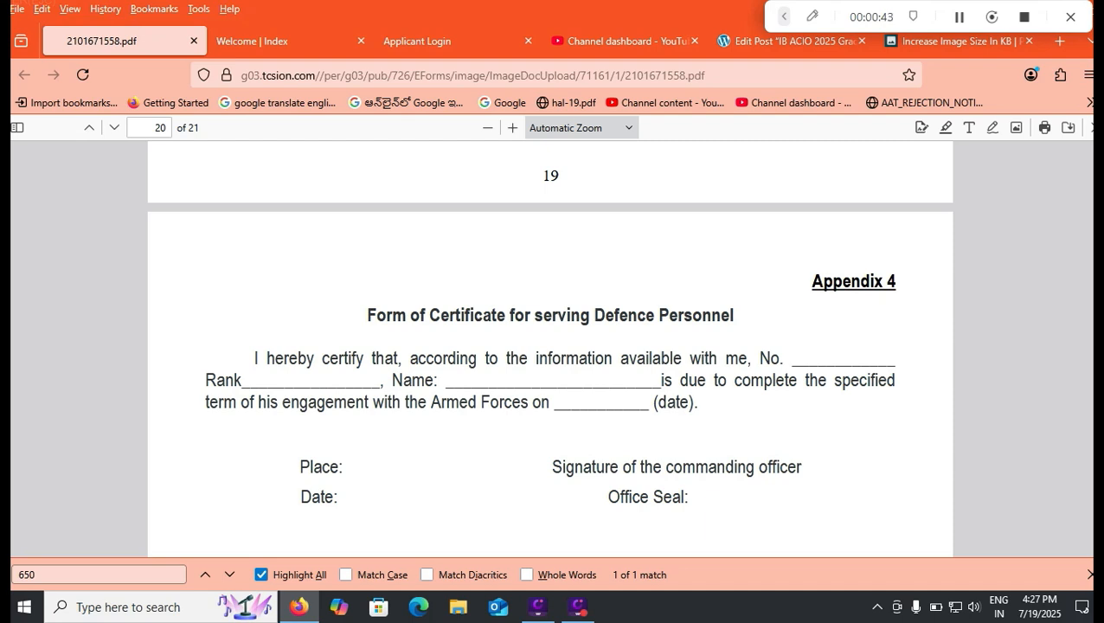
pyautogui.scroll(5, 550, 346)
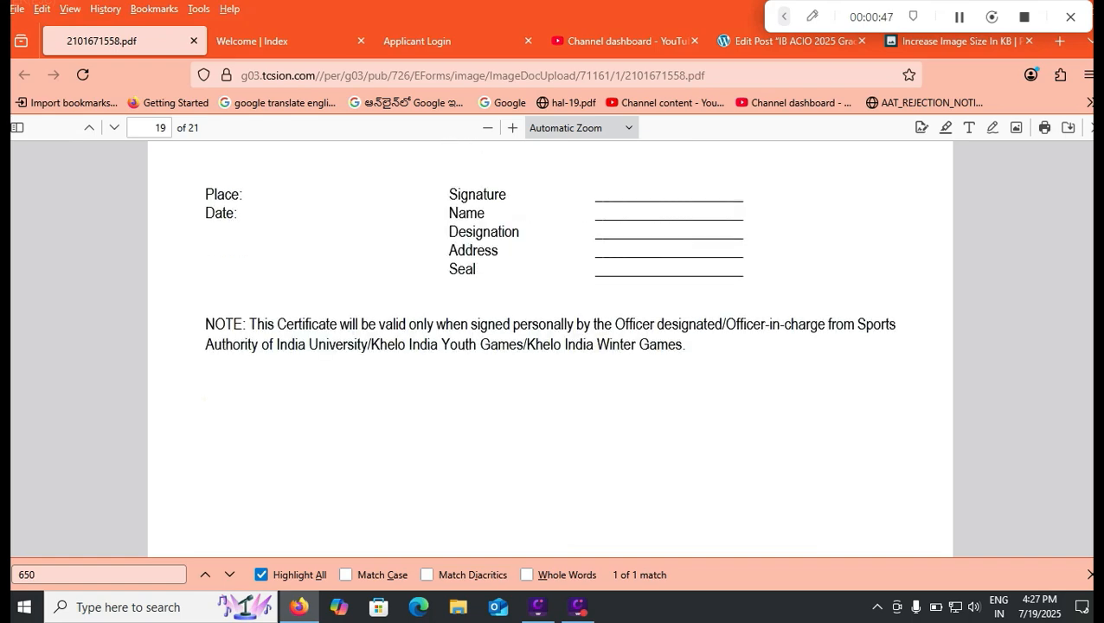
pyautogui.scroll(-3, 550, 347)
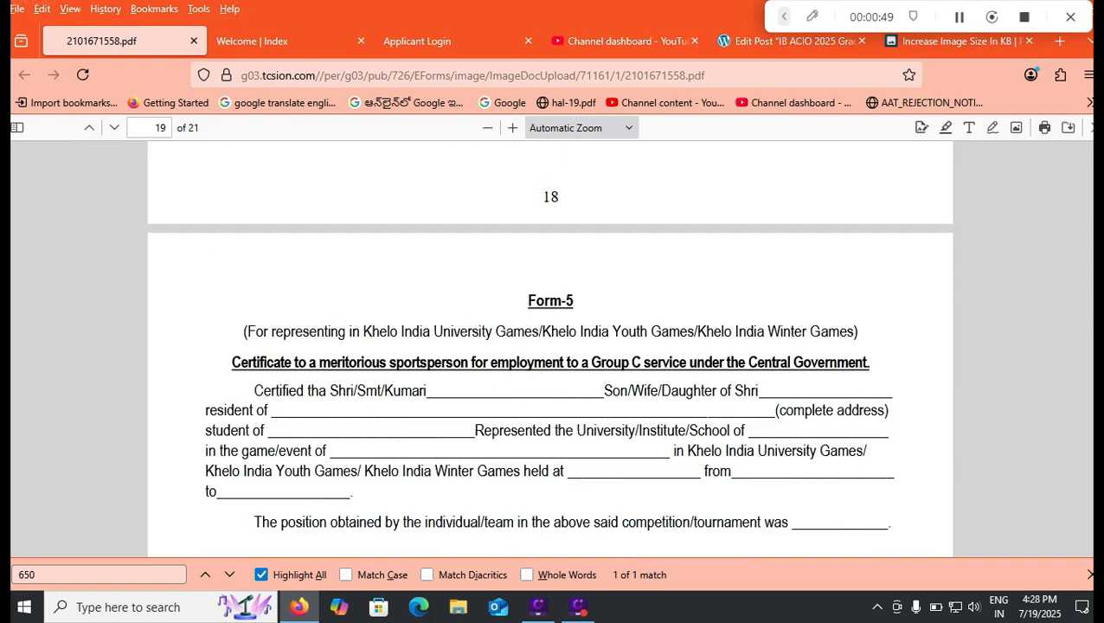
pyautogui.scroll(3, 550, 346)
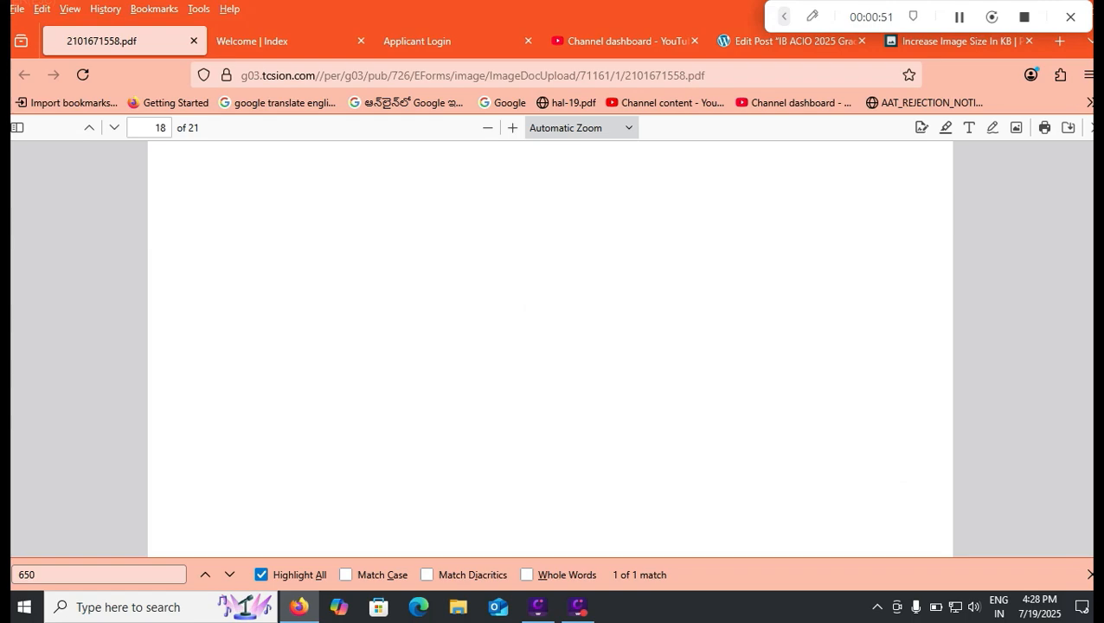
pyautogui.scroll(5, 550, 346)
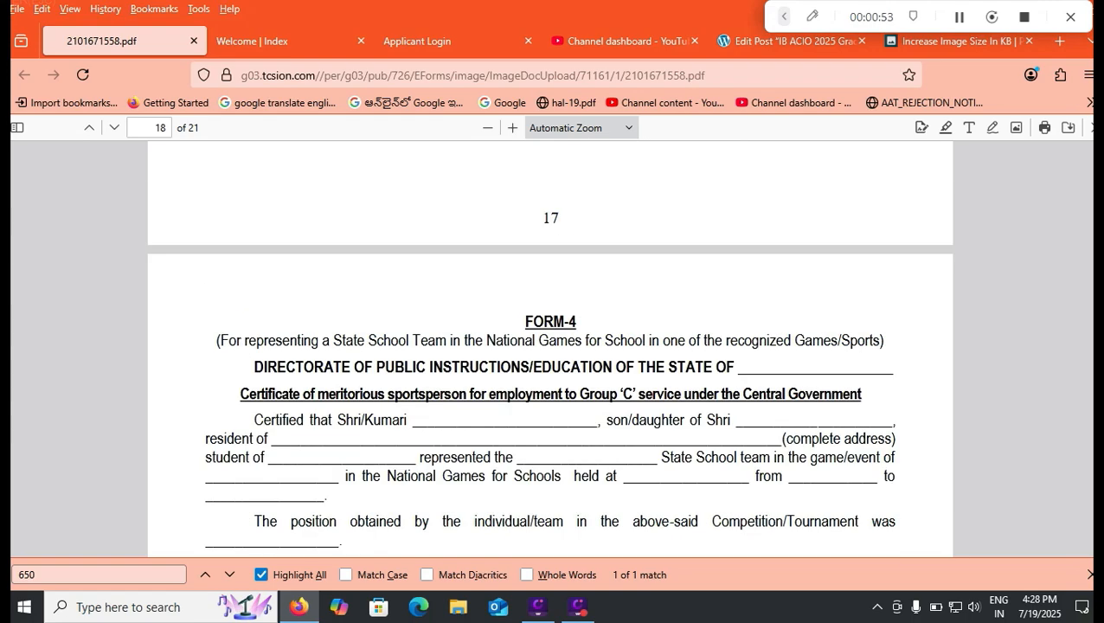
pyautogui.scroll(10, 550, 346)
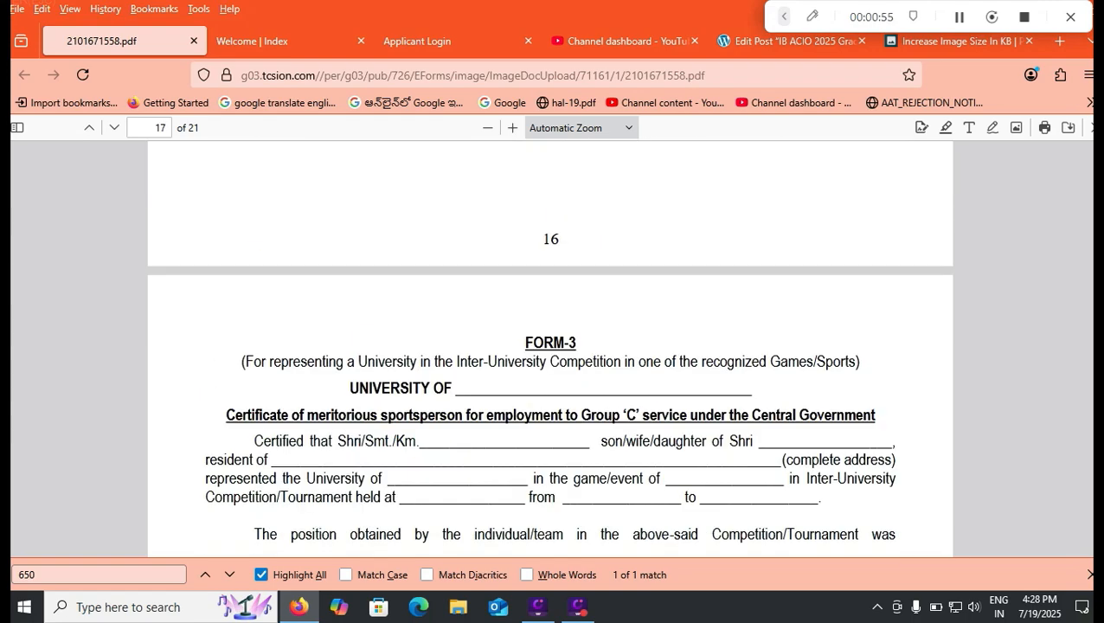
pyautogui.scroll(5, 550, 346)
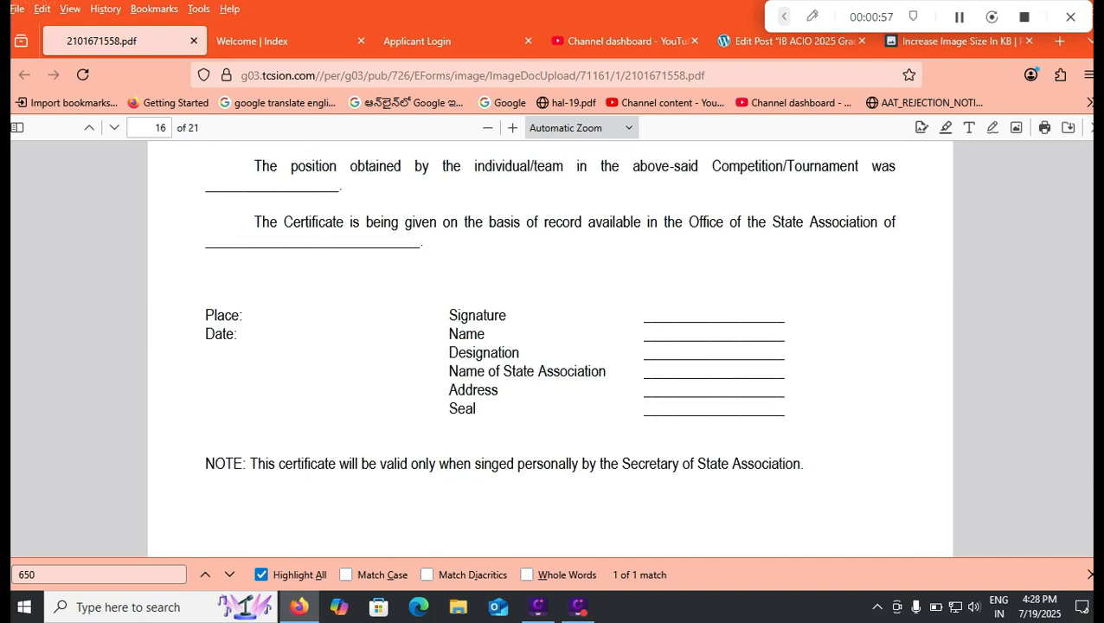
pyautogui.scroll(5, 550, 346)
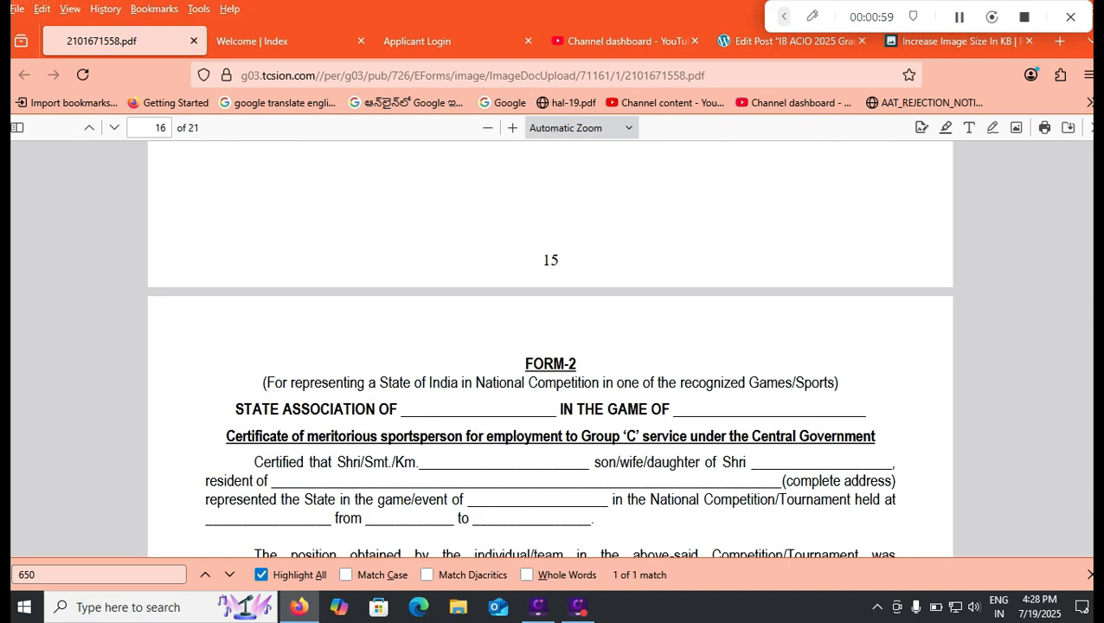
pyautogui.scroll(10, 551, 347)
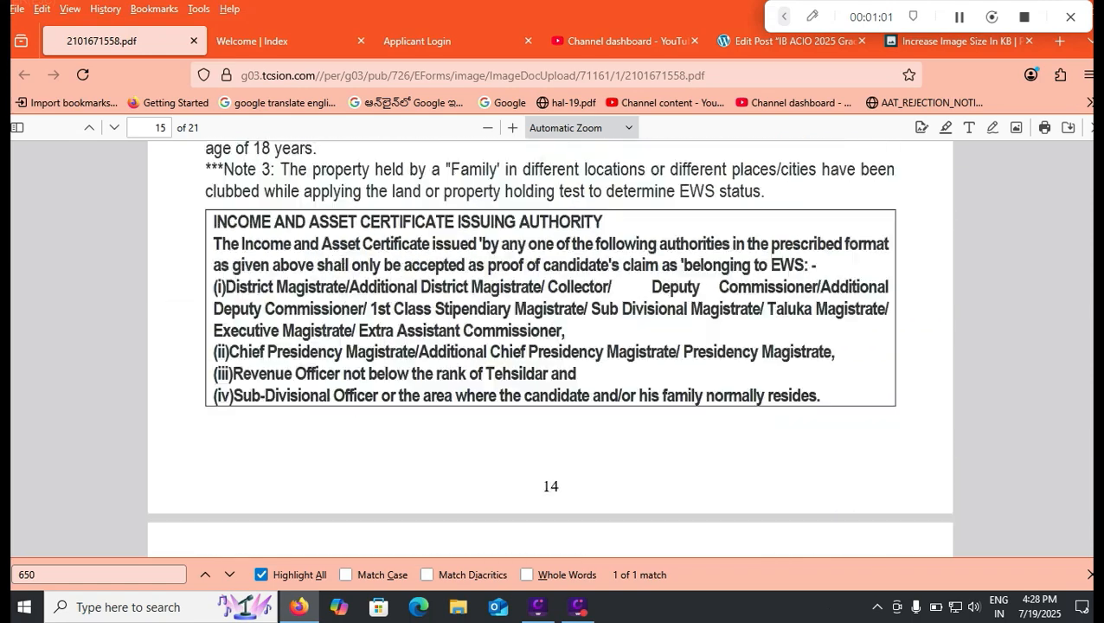
pyautogui.scroll(4, 550, 346)
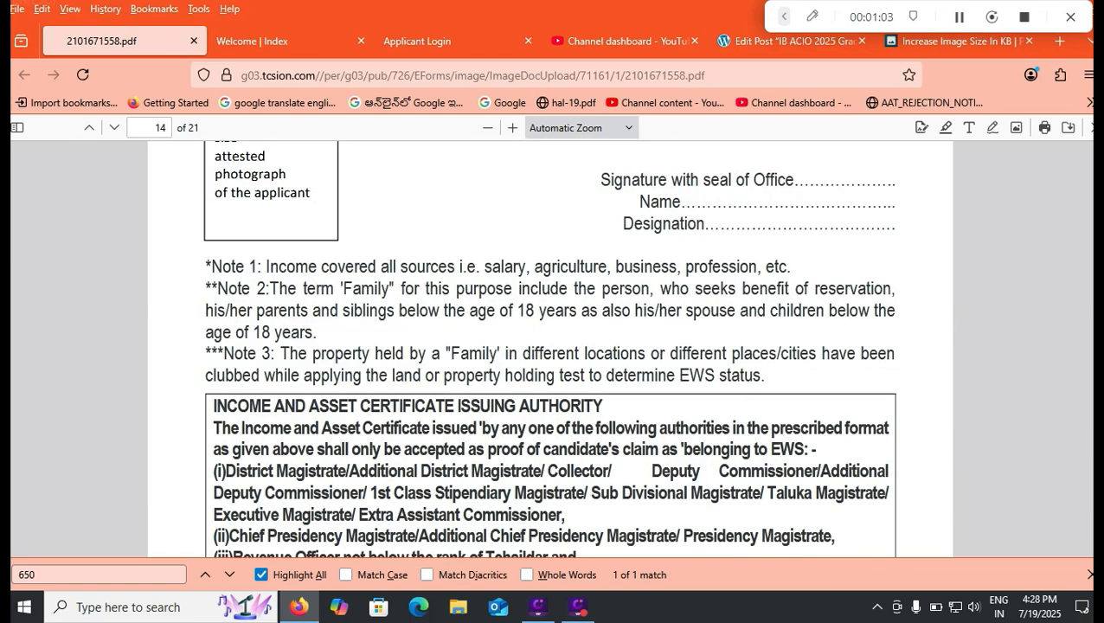